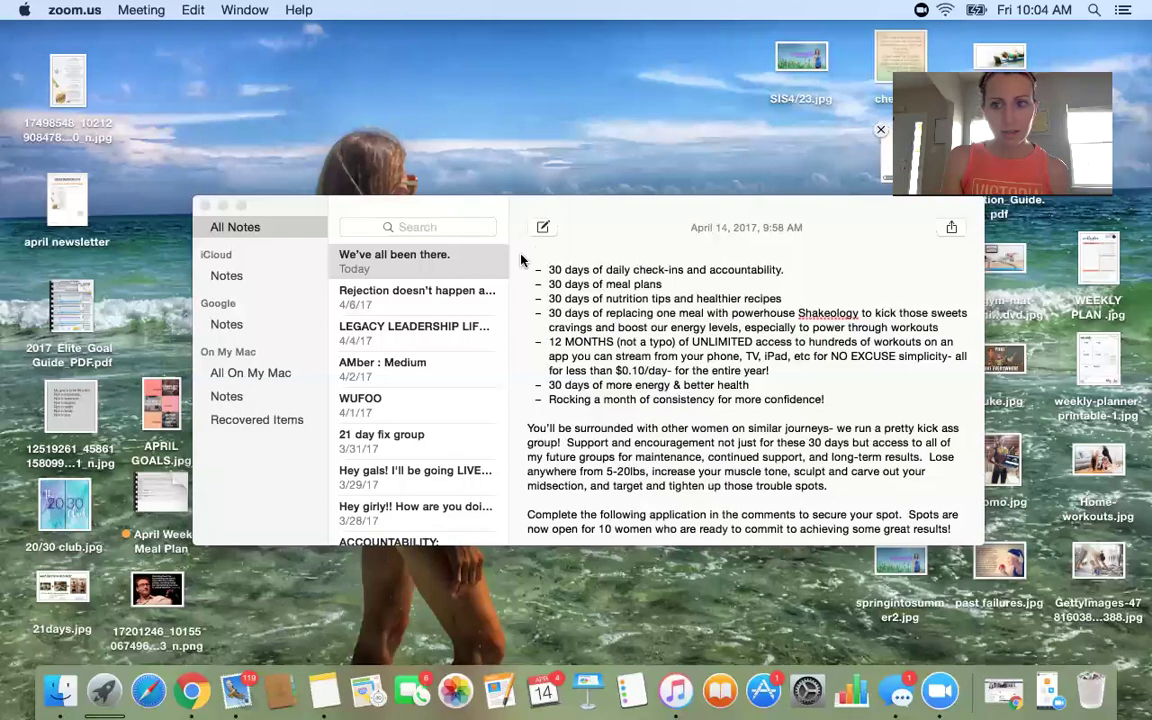
Step: Bring Chrome back and switch from the Facebook profile timeline to the News Feed
{"action": "left_click", "coordinate": [1003, 690]}
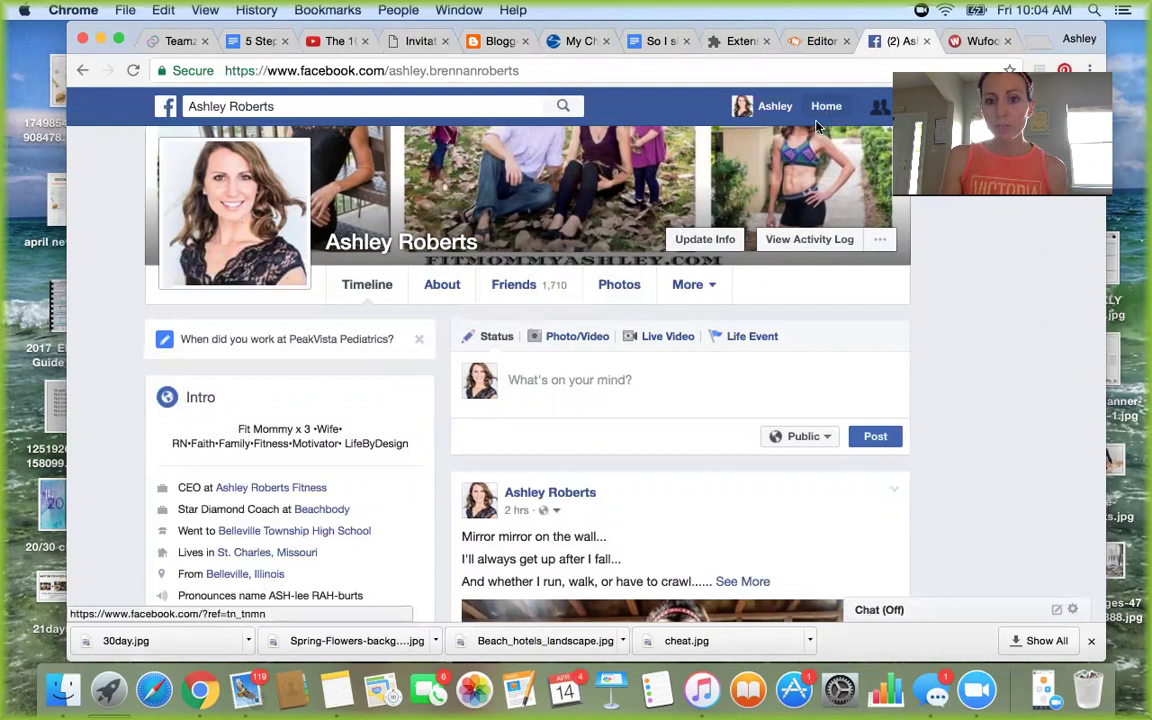
{"action": "scroll", "coordinate": [360, 479], "scroll_direction": "down", "scroll_amount": 1}
{"action": "scroll", "coordinate": [360, 479], "scroll_direction": "down", "scroll_amount": 3}
{"action": "scroll", "coordinate": [360, 475], "scroll_direction": "up", "scroll_amount": 5}
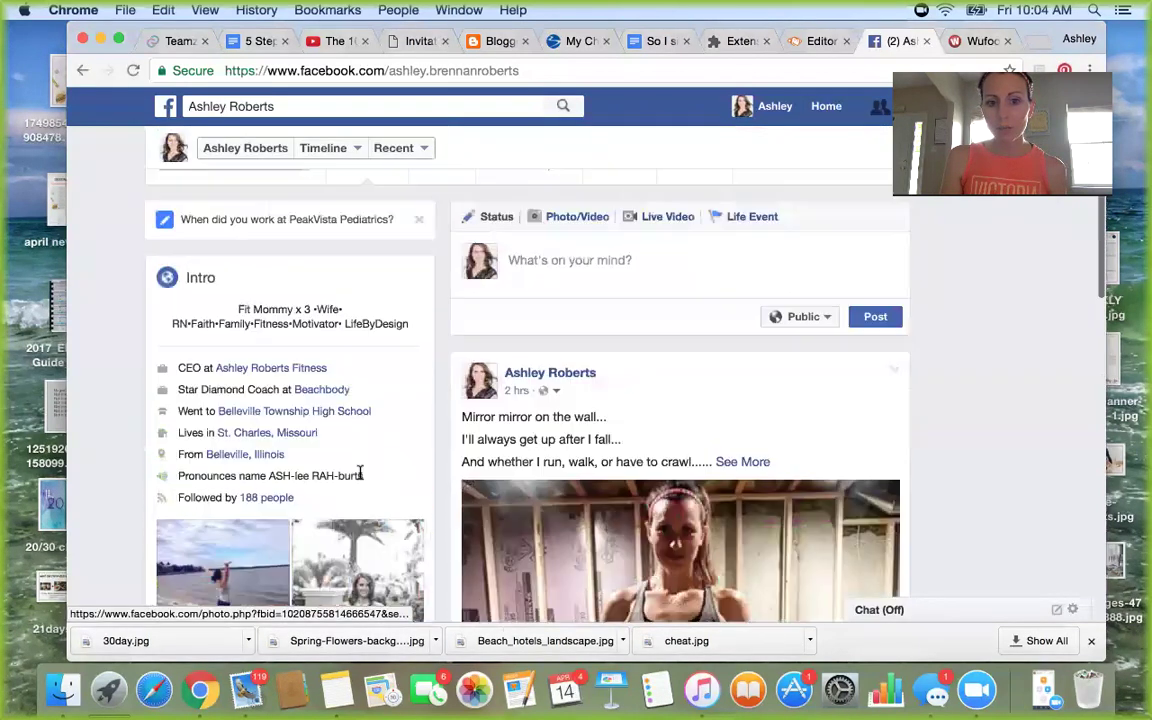
{"action": "left_click", "coordinate": [820, 105]}
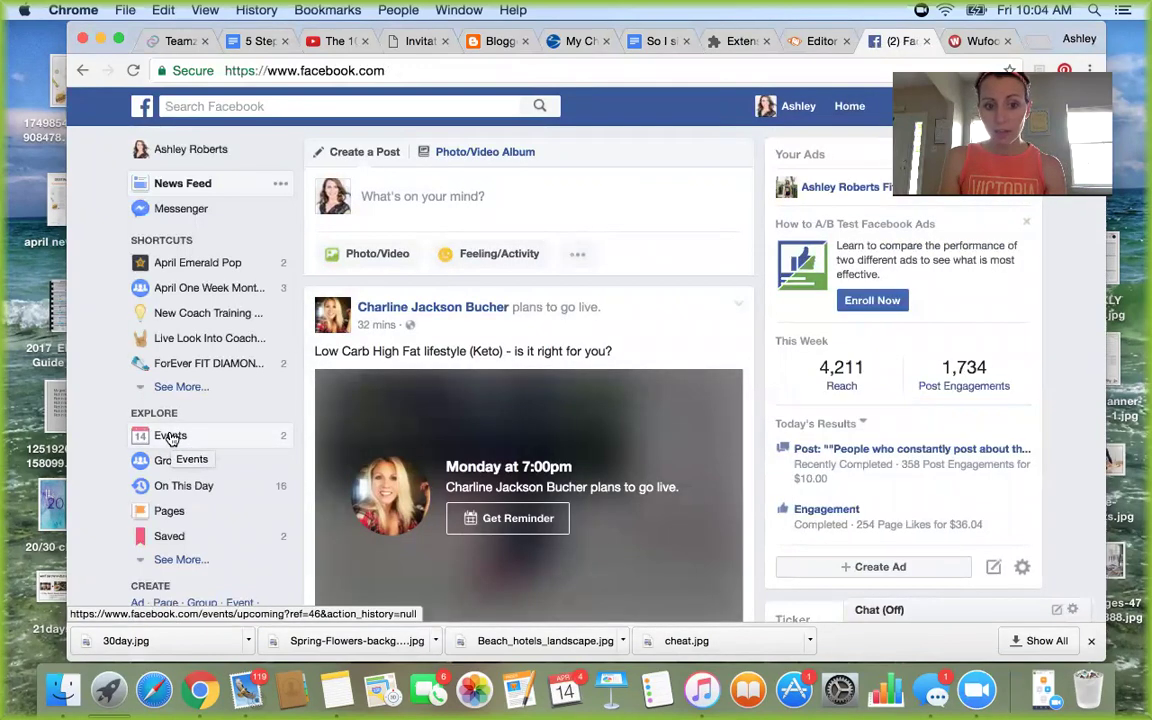
Step: Open the upcoming Events page and show Create Event's Private and Public options
{"action": "left_click", "coordinate": [172, 437]}
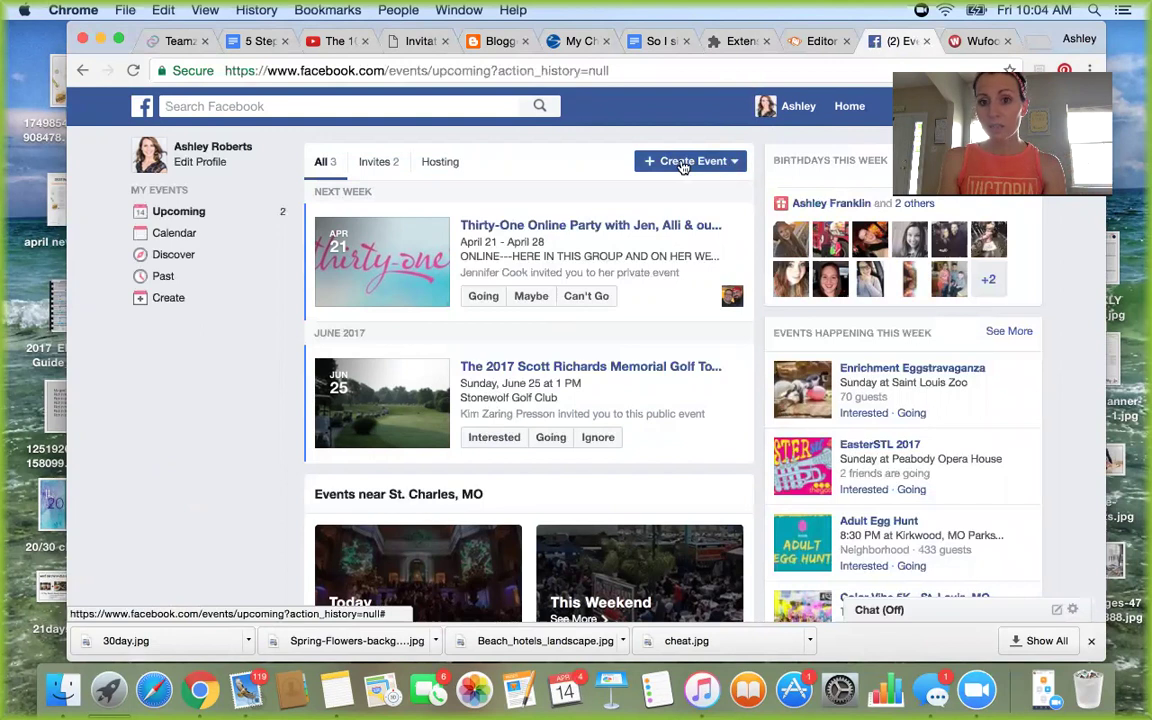
{"action": "left_click", "coordinate": [683, 165]}
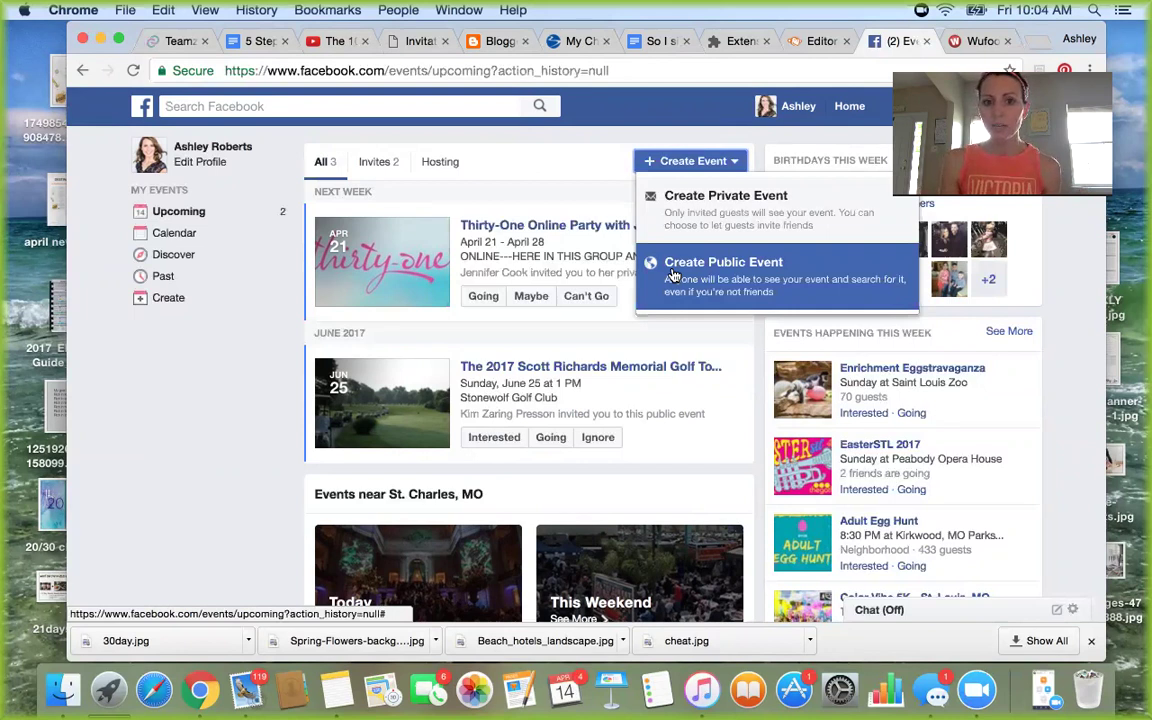
{"action": "left_click", "coordinate": [593, 217]}
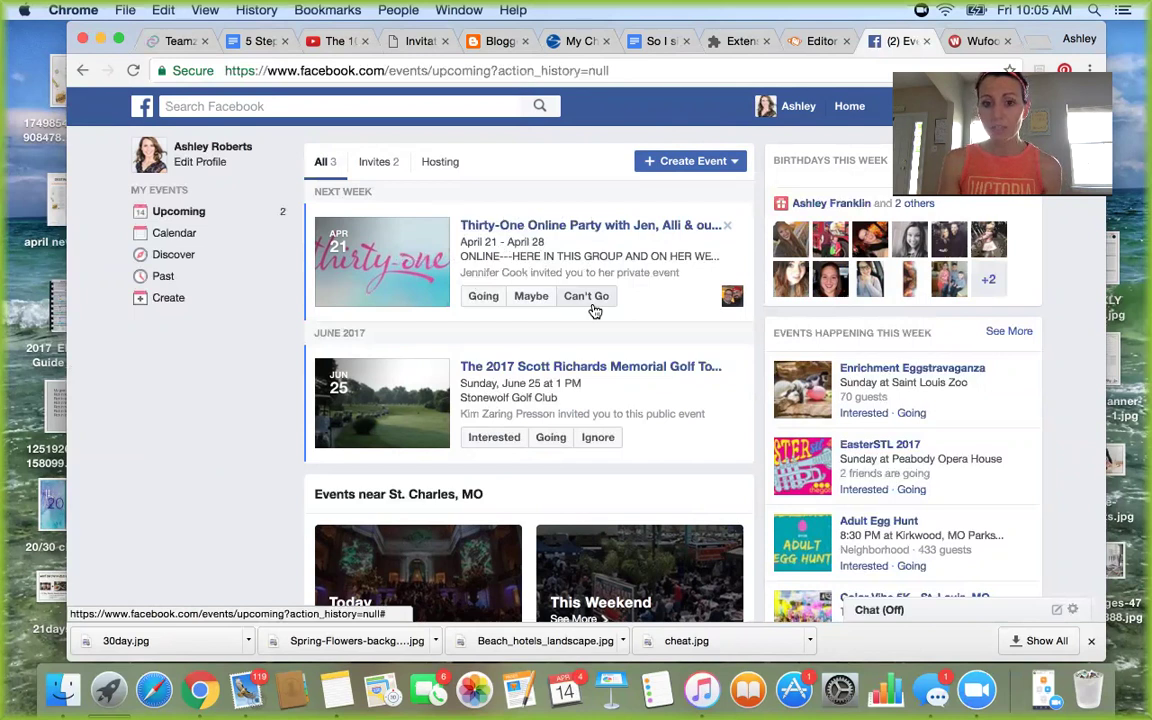
{"action": "scroll", "coordinate": [594, 311], "scroll_direction": "down", "scroll_amount": 5}
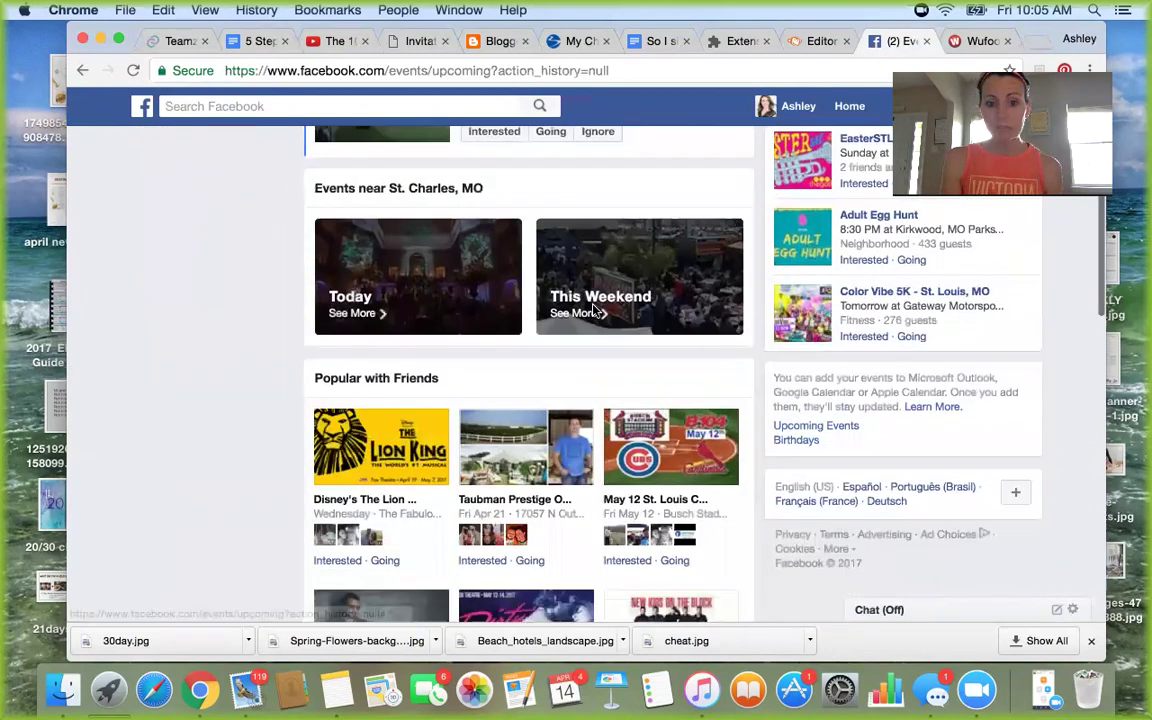
{"action": "scroll", "coordinate": [594, 311], "scroll_direction": "up", "scroll_amount": 5}
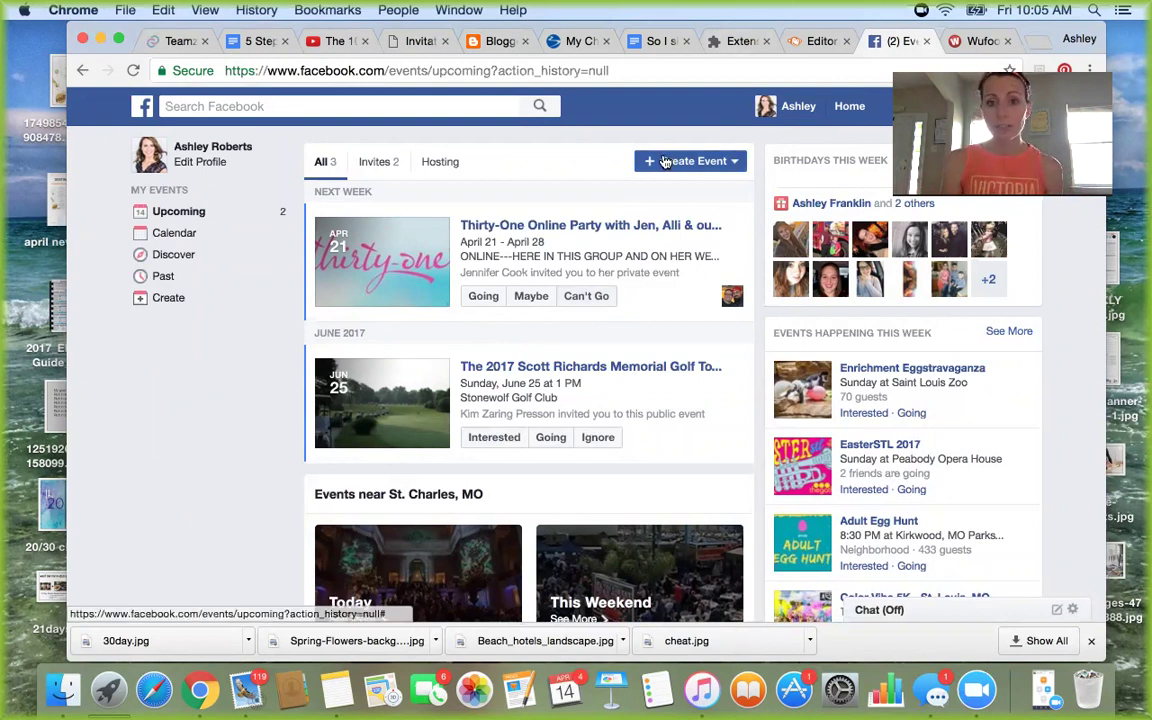
{"action": "left_click", "coordinate": [676, 164]}
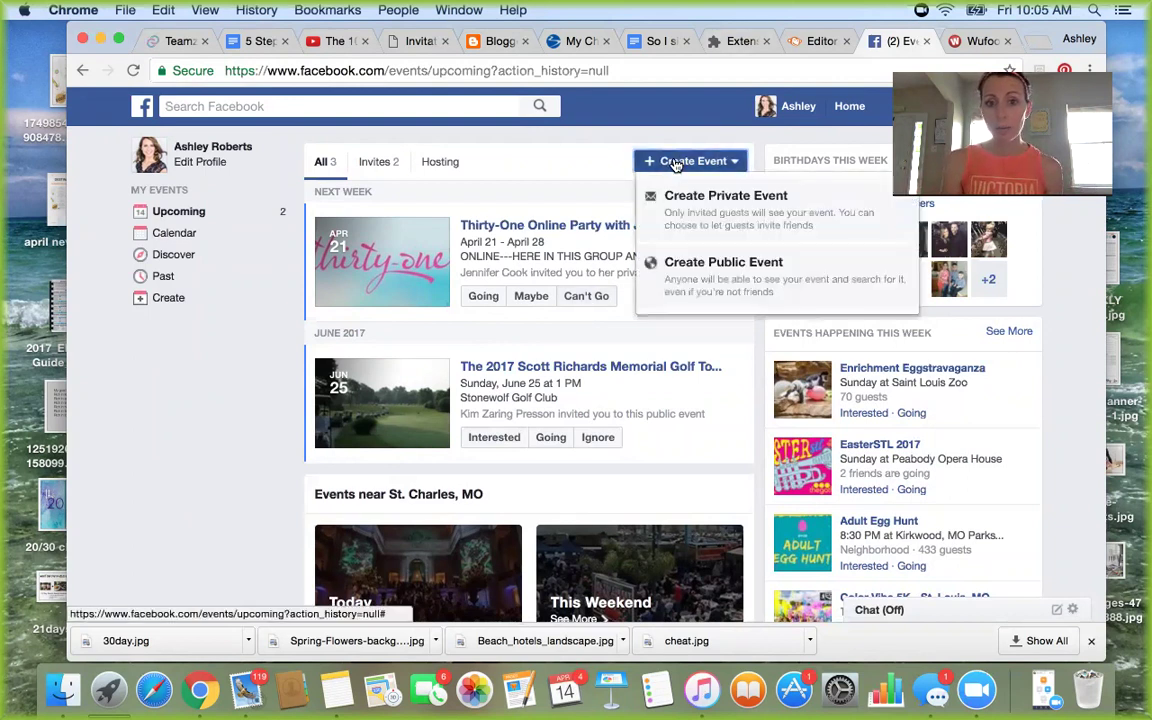
Step: Go from the News Feed through the personal profile to the linked fitness business Page
{"action": "left_click", "coordinate": [850, 108]}
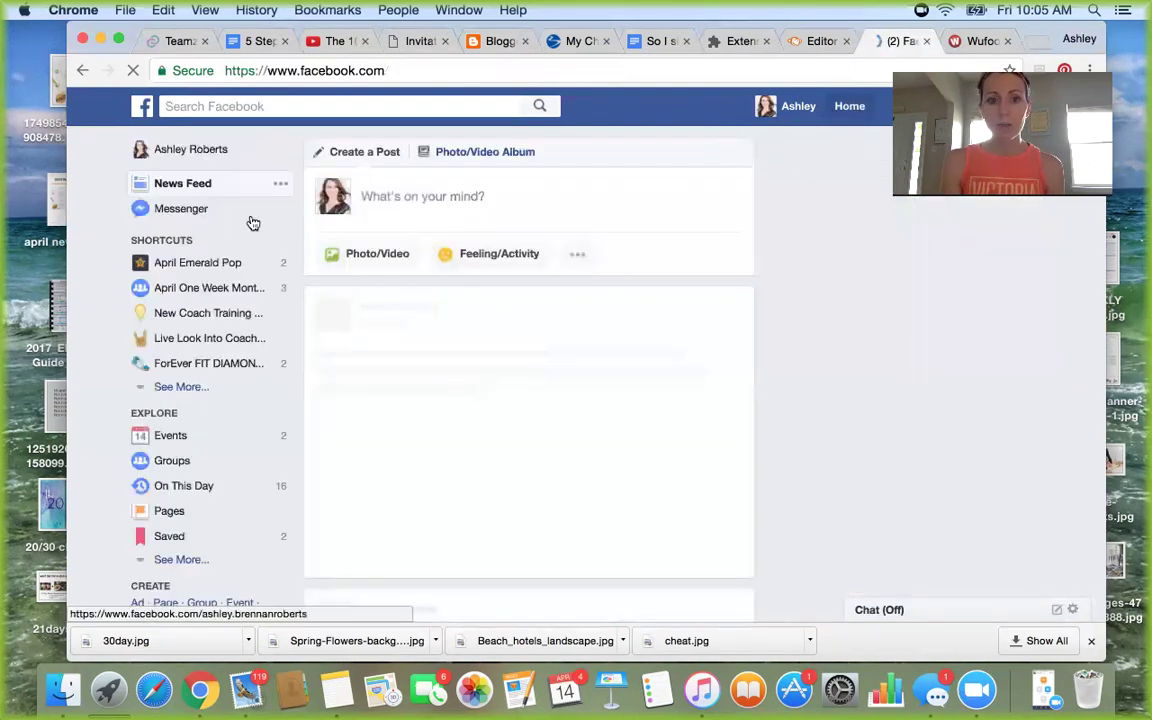
{"action": "left_click", "coordinate": [196, 152]}
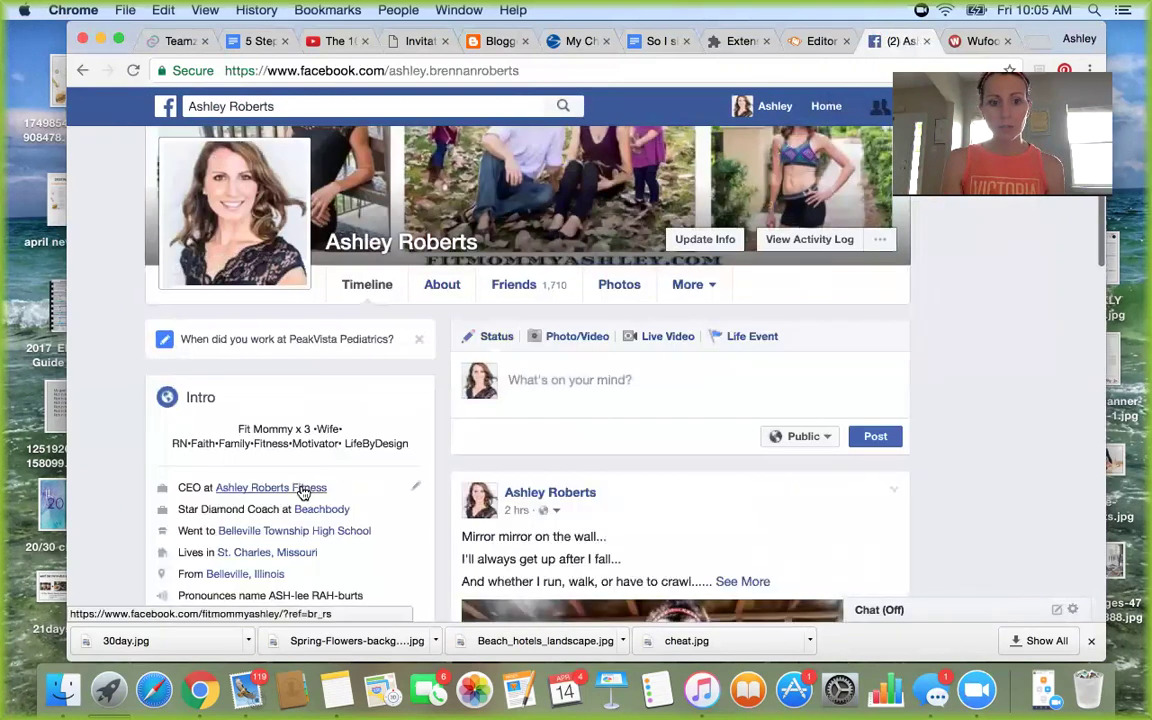
{"action": "left_click", "coordinate": [303, 487]}
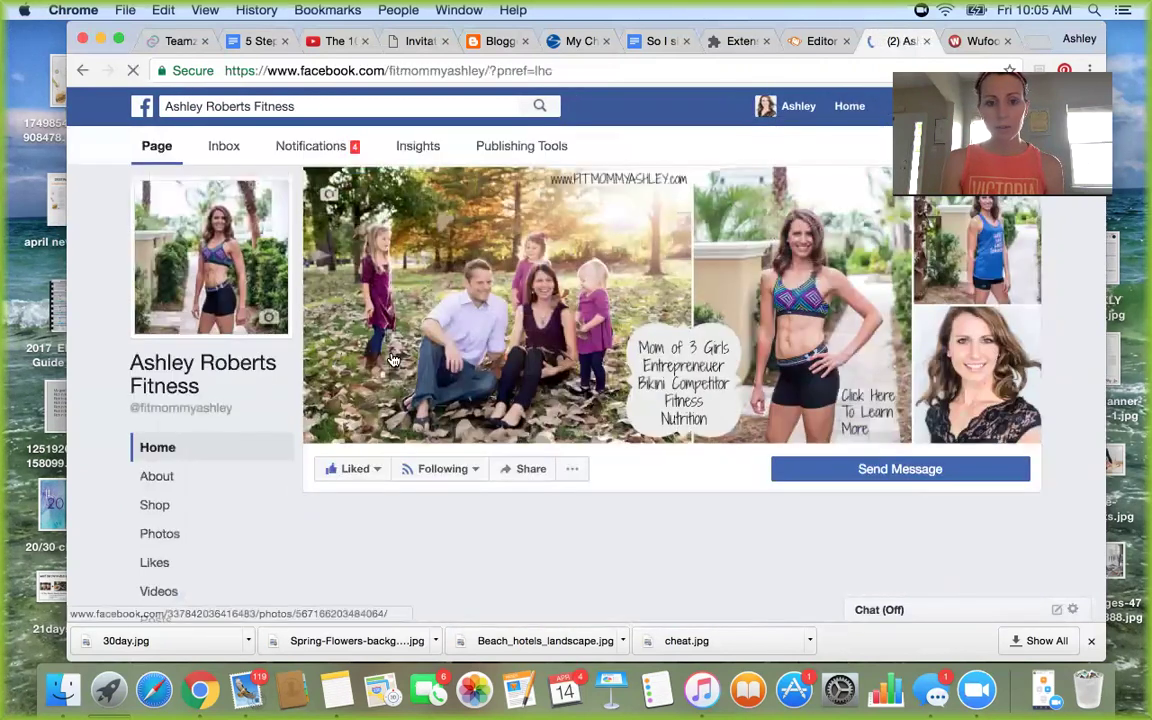
Step: Open the business Page's Events section and start a new event
{"action": "scroll", "coordinate": [456, 361], "scroll_direction": "down", "scroll_amount": 2}
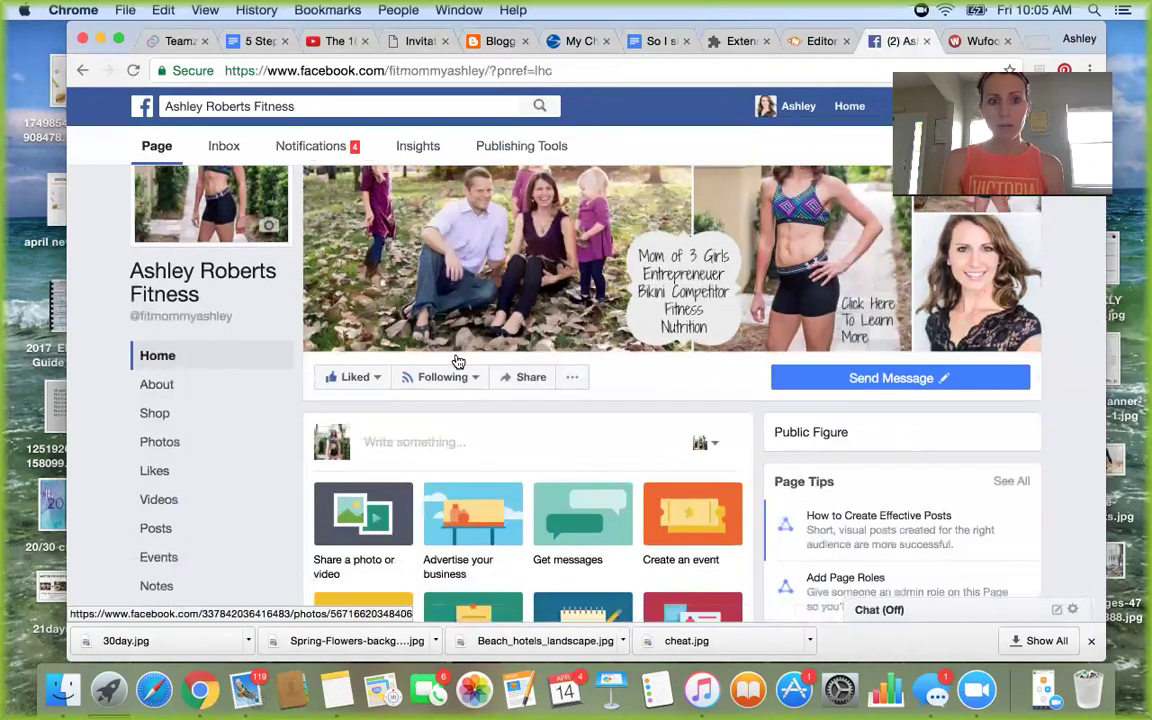
{"action": "scroll", "coordinate": [456, 361], "scroll_direction": "down", "scroll_amount": 3}
{"action": "scroll", "coordinate": [456, 361], "scroll_direction": "down", "scroll_amount": 3}
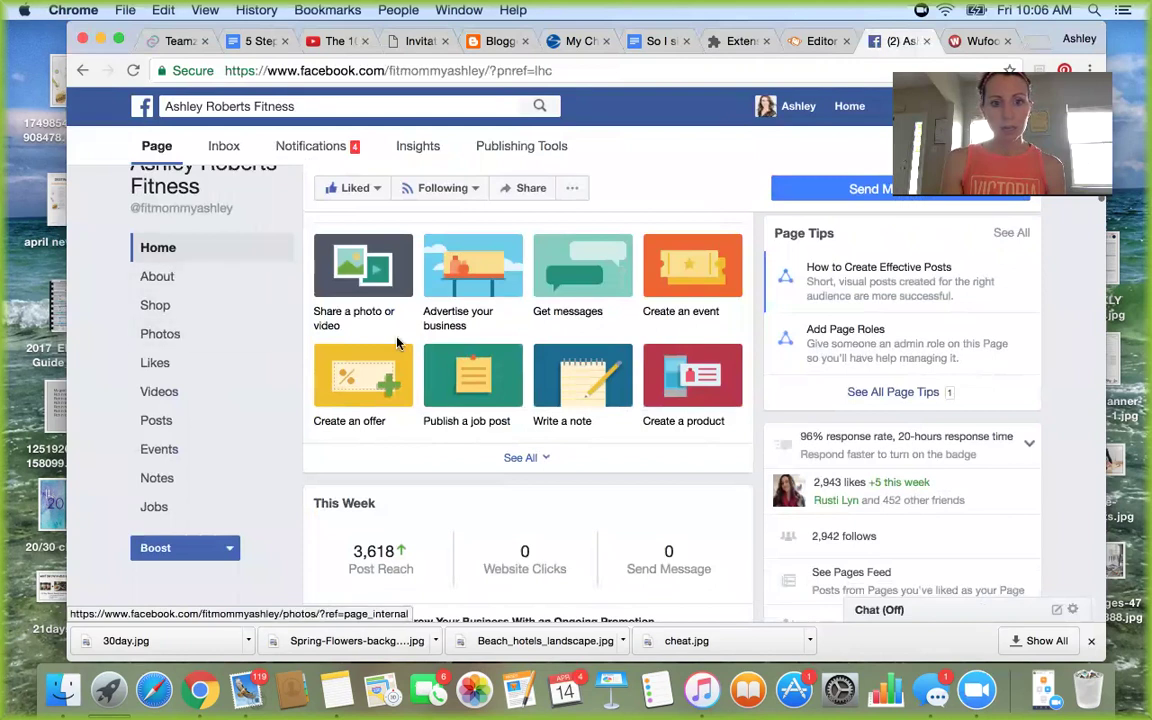
{"action": "scroll", "coordinate": [356, 302], "scroll_direction": "up", "scroll_amount": 8}
{"action": "mouse_move", "coordinate": [368, 373]}
{"action": "scroll", "coordinate": [280, 331], "scroll_direction": "down", "scroll_amount": 4}
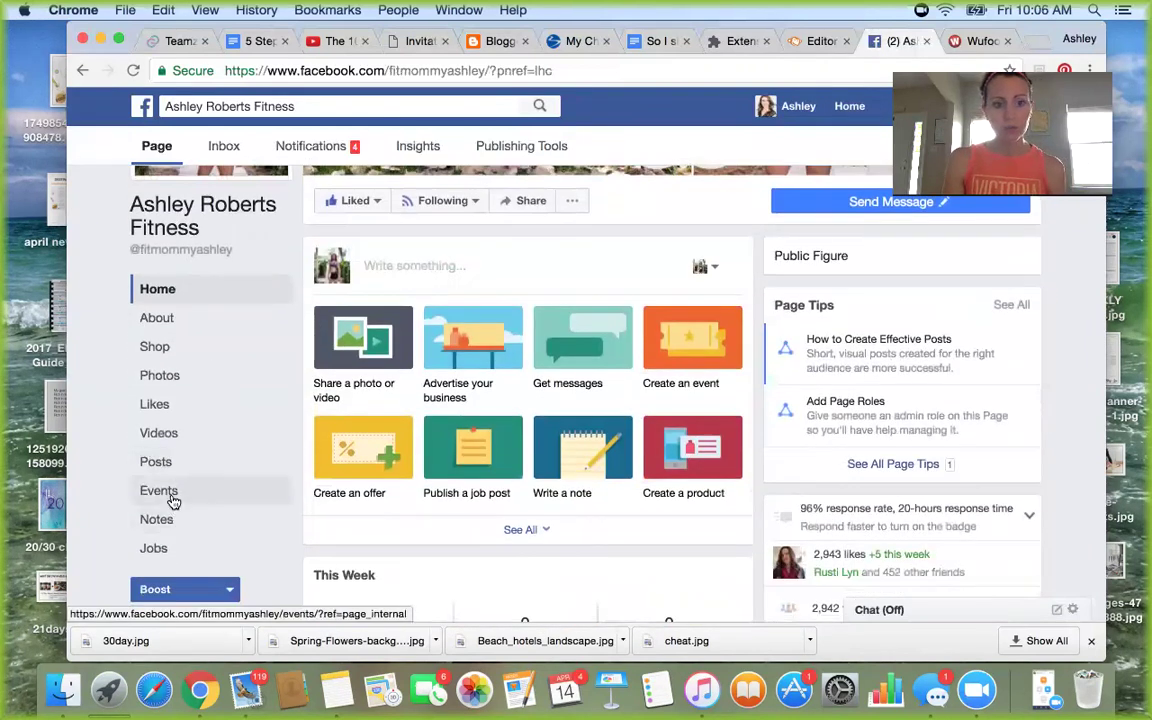
{"action": "left_click", "coordinate": [172, 494]}
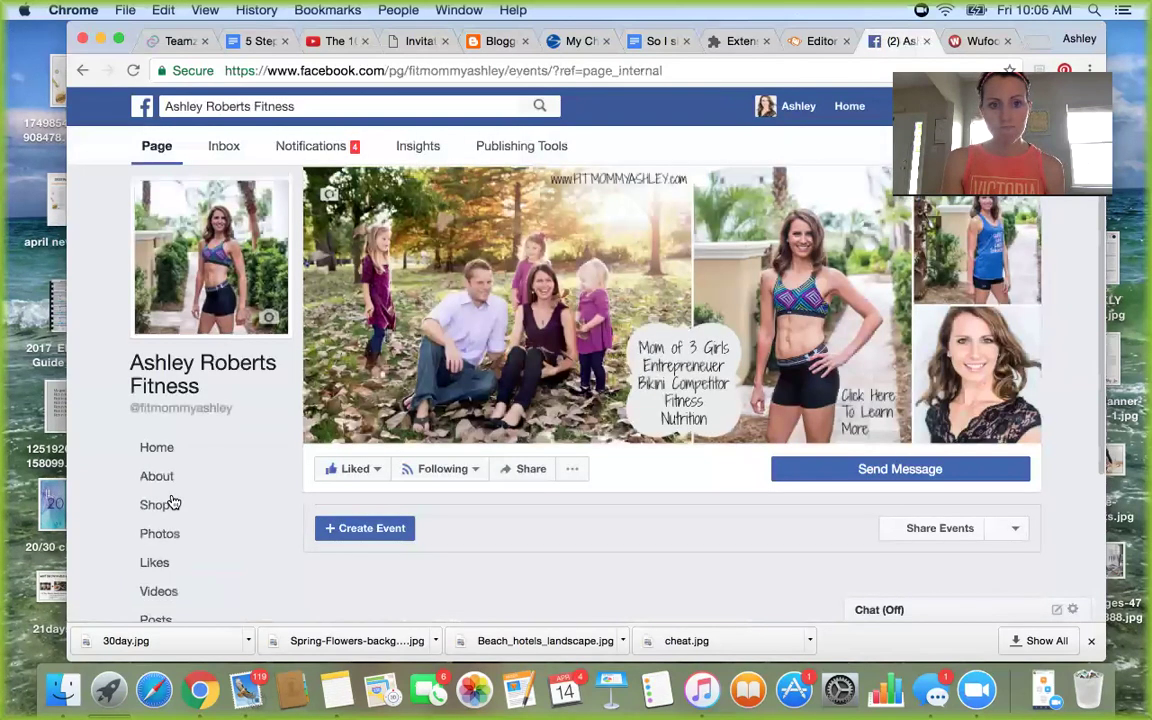
{"action": "mouse_move", "coordinate": [465, 482]}
{"action": "scroll", "coordinate": [413, 425], "scroll_direction": "down", "scroll_amount": 3}
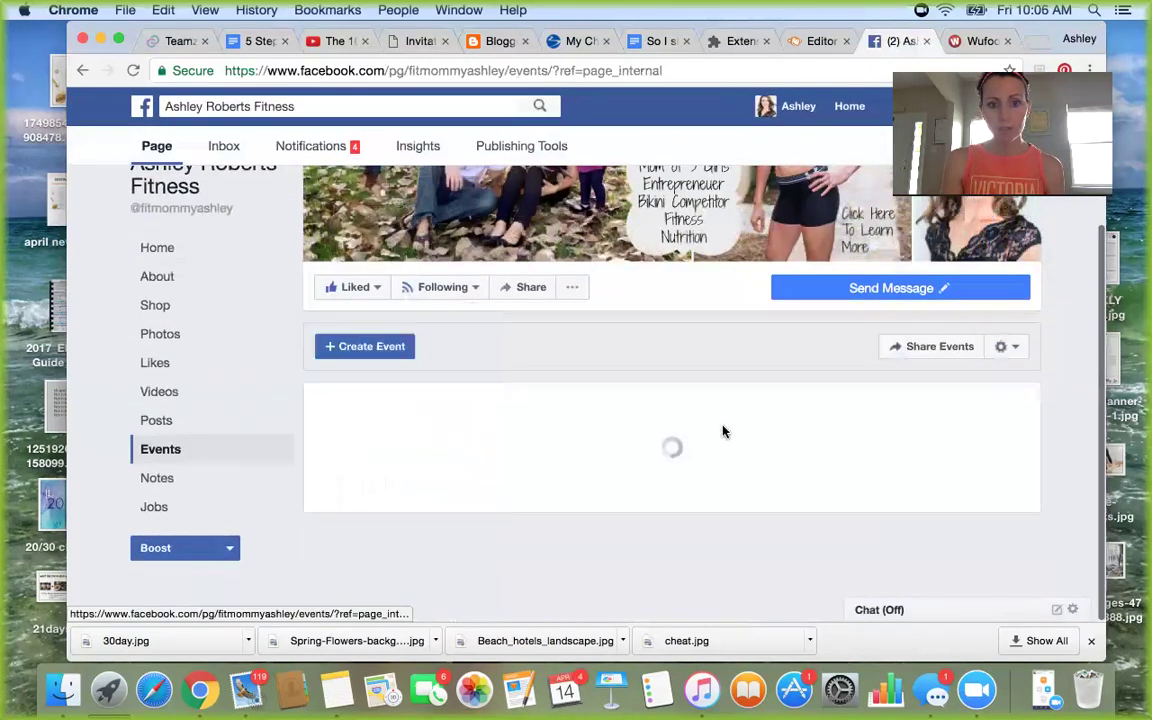
{"action": "left_click", "coordinate": [399, 350]}
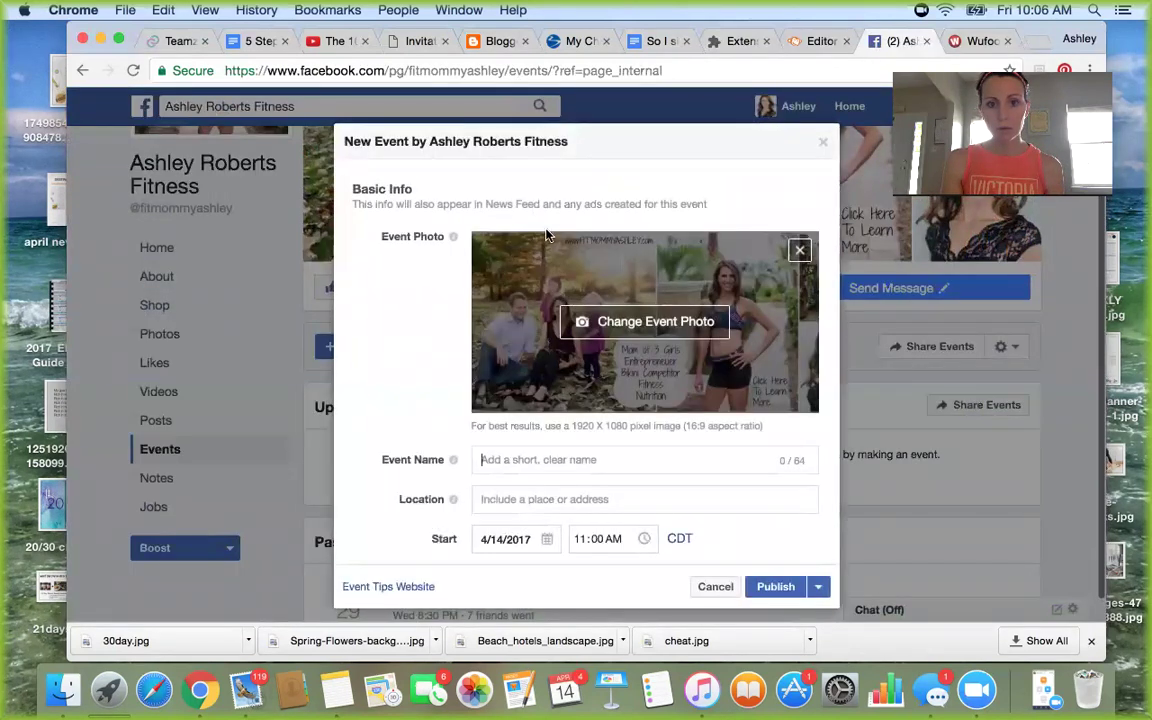
Step: Enter 'Spring Into Summer: 30 Day Health & Fitness Bootcamp' as the event name
{"action": "scroll", "coordinate": [546, 234], "scroll_direction": "down", "scroll_amount": 3}
{"action": "scroll", "coordinate": [540, 236], "scroll_direction": "up", "scroll_amount": 3}
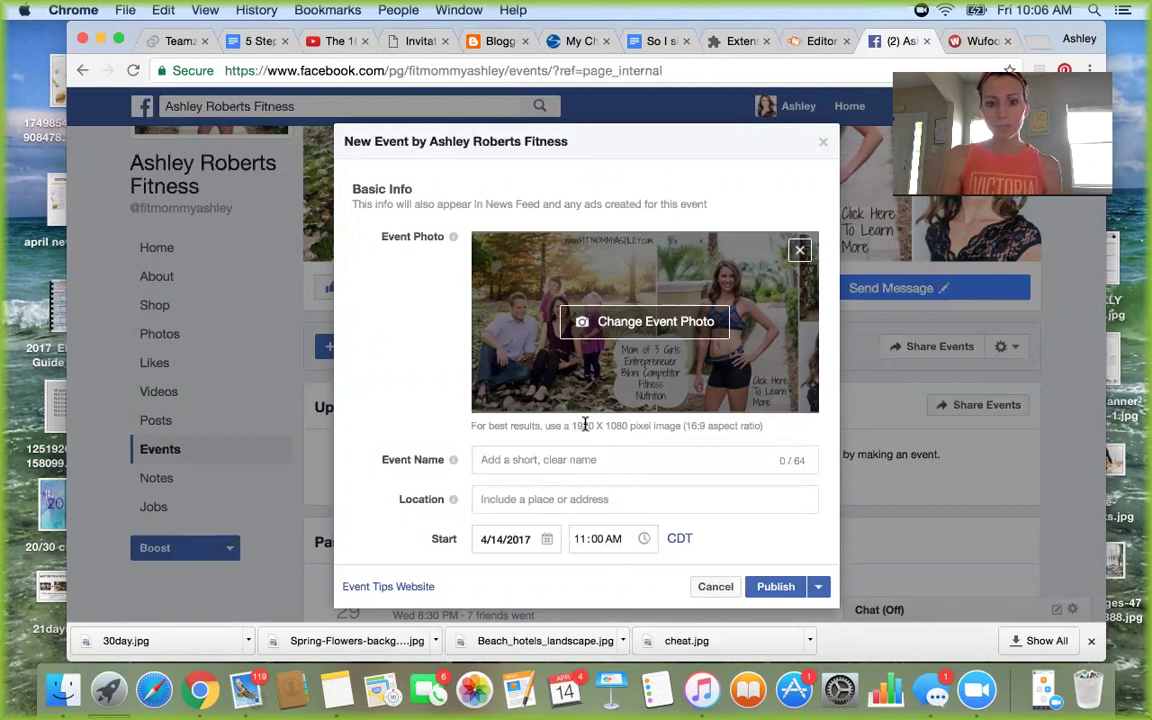
{"action": "type", "text": "Spri"}
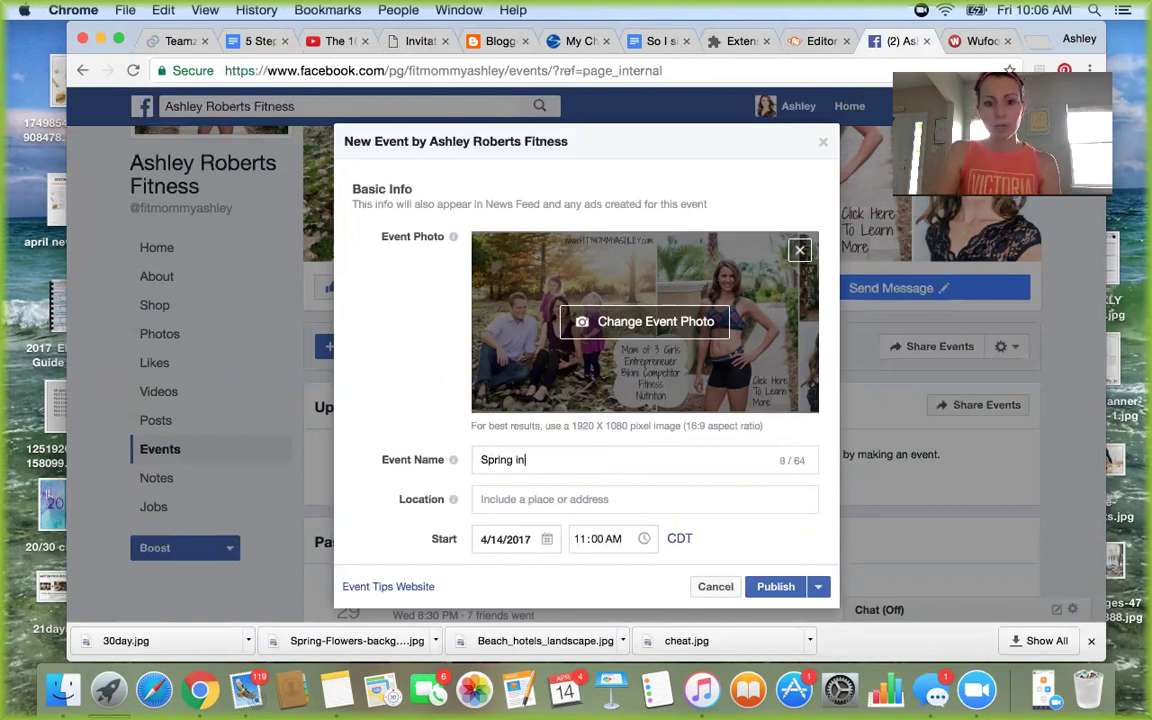
{"action": "type", "text": "ng Into Summer: 30"}
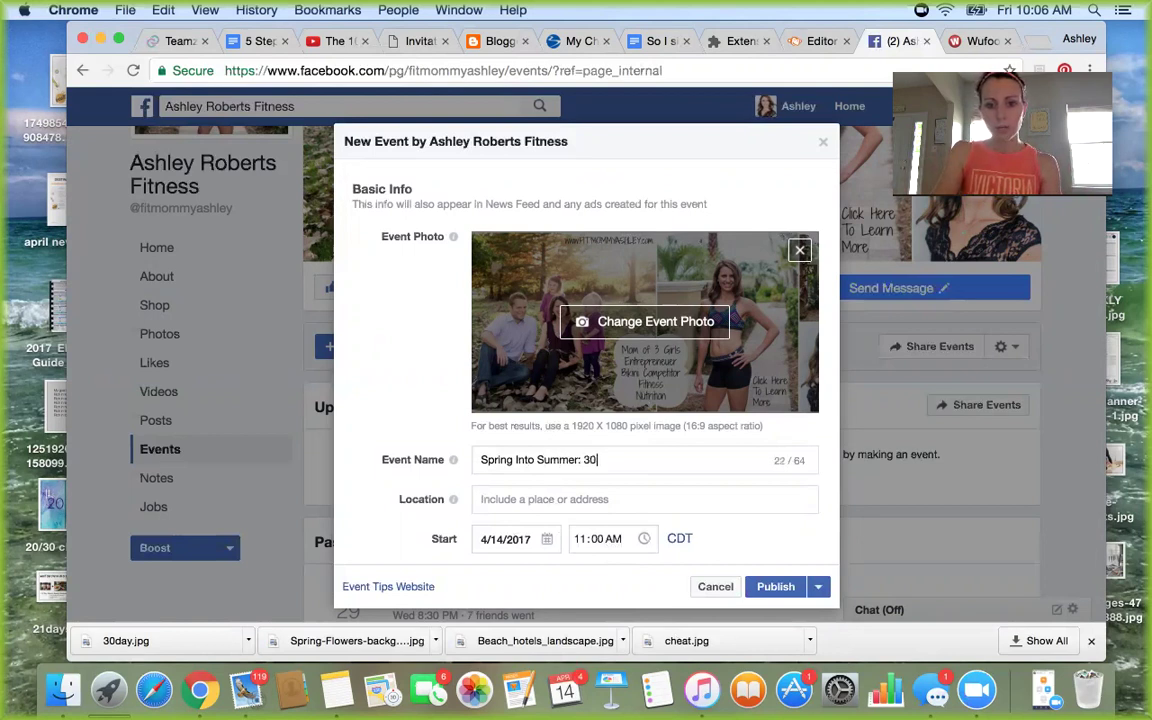
{"action": "type", "text": " Day Health &"}
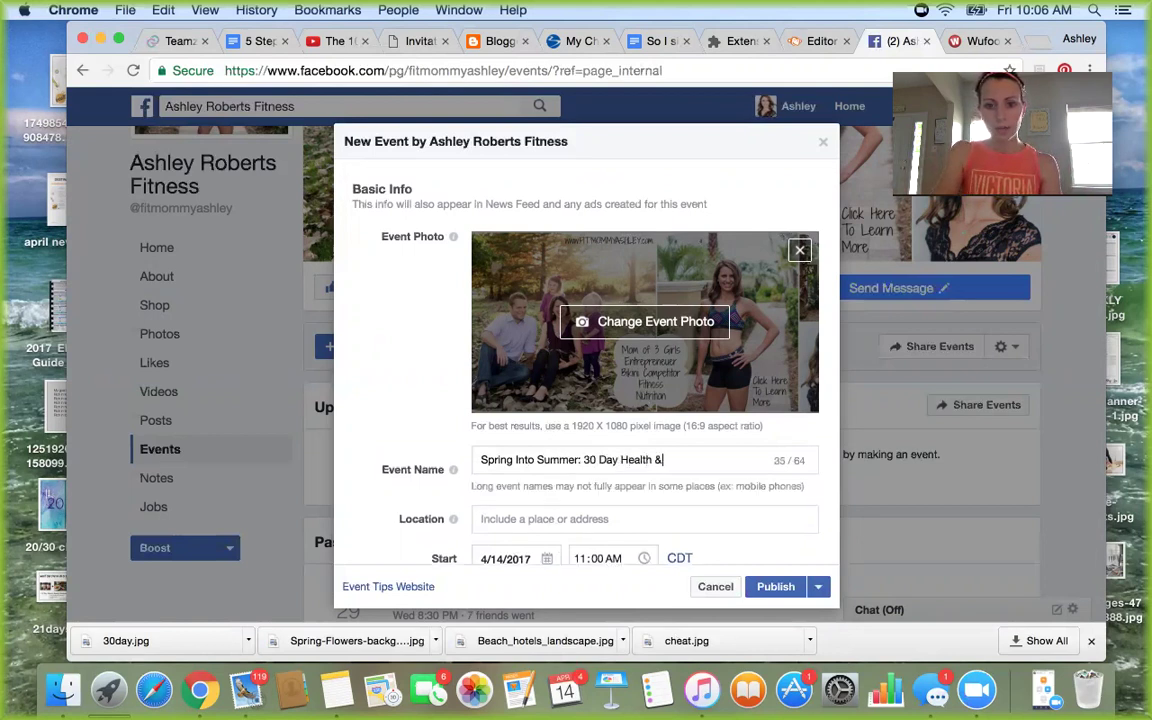
{"action": "type", "text": " Fitness"}
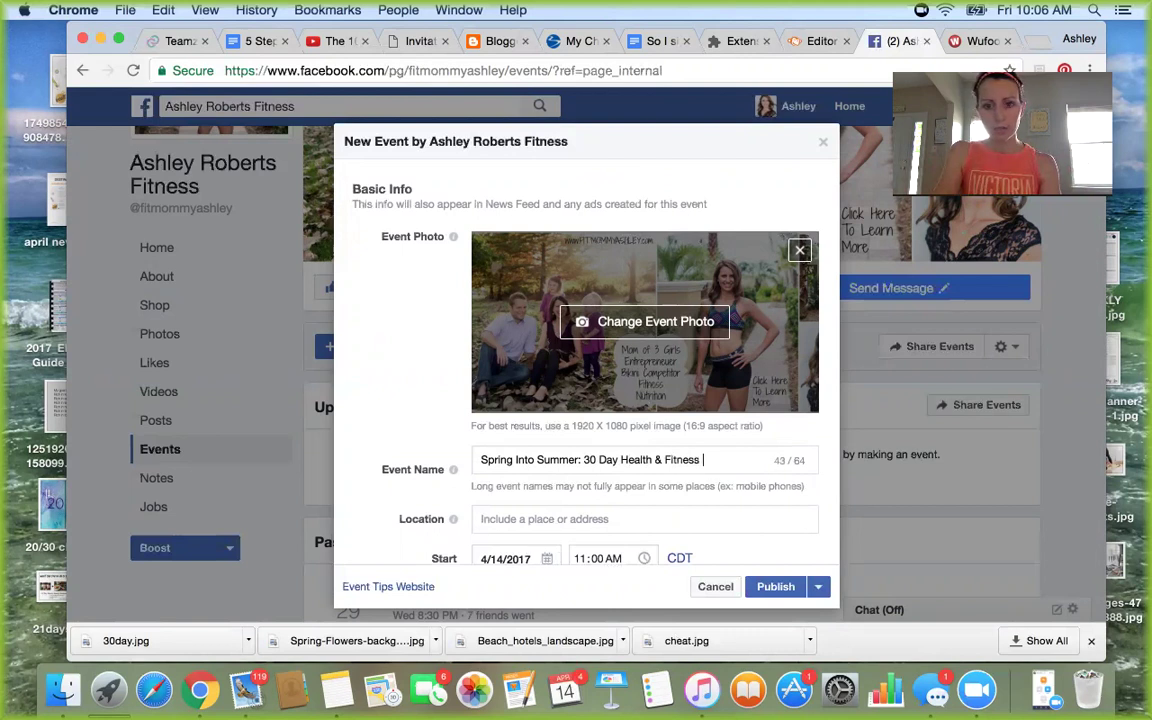
{"action": "type", "text": " Bootcamp"}
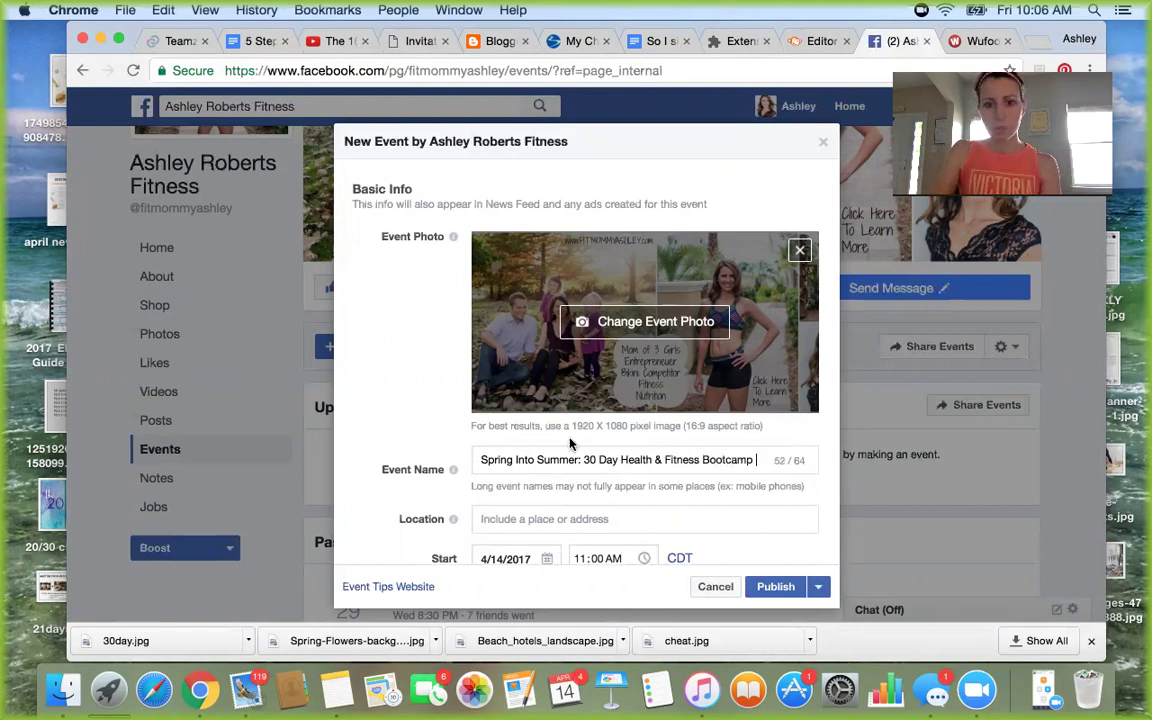
{"action": "scroll", "coordinate": [586, 483], "scroll_direction": "down", "scroll_amount": 5}
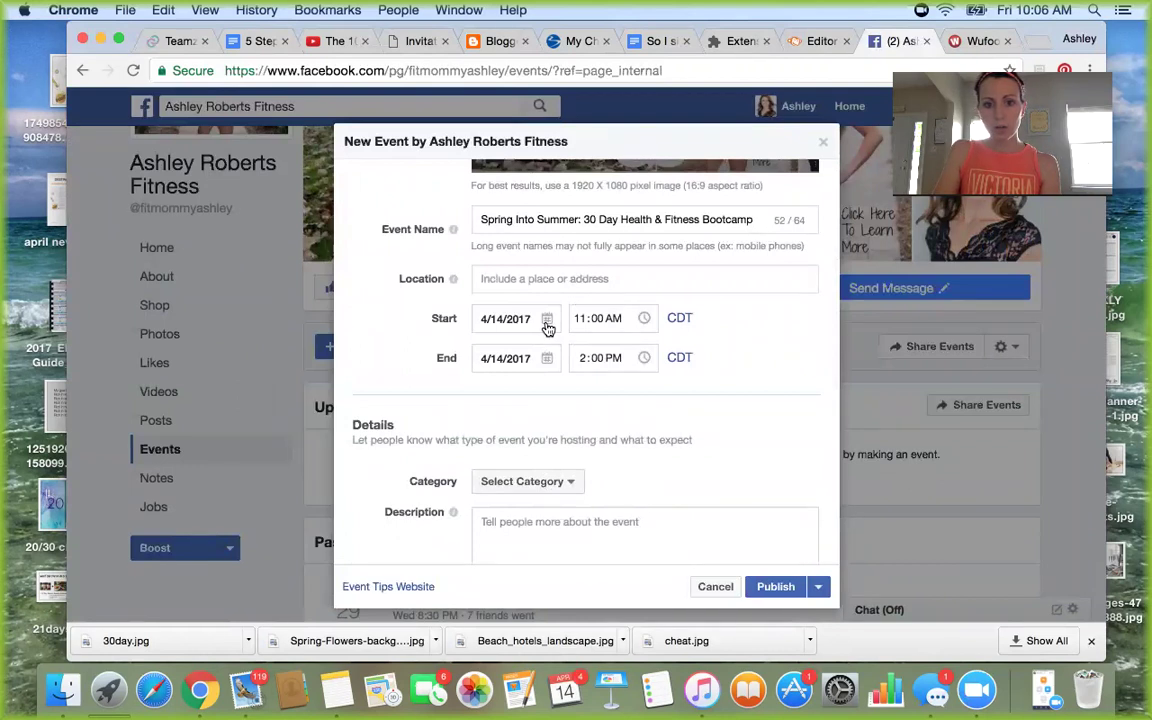
Step: Append '/23' to the event name and insert a hyphen just after Bootcamp
{"action": "left_click", "coordinate": [548, 328]}
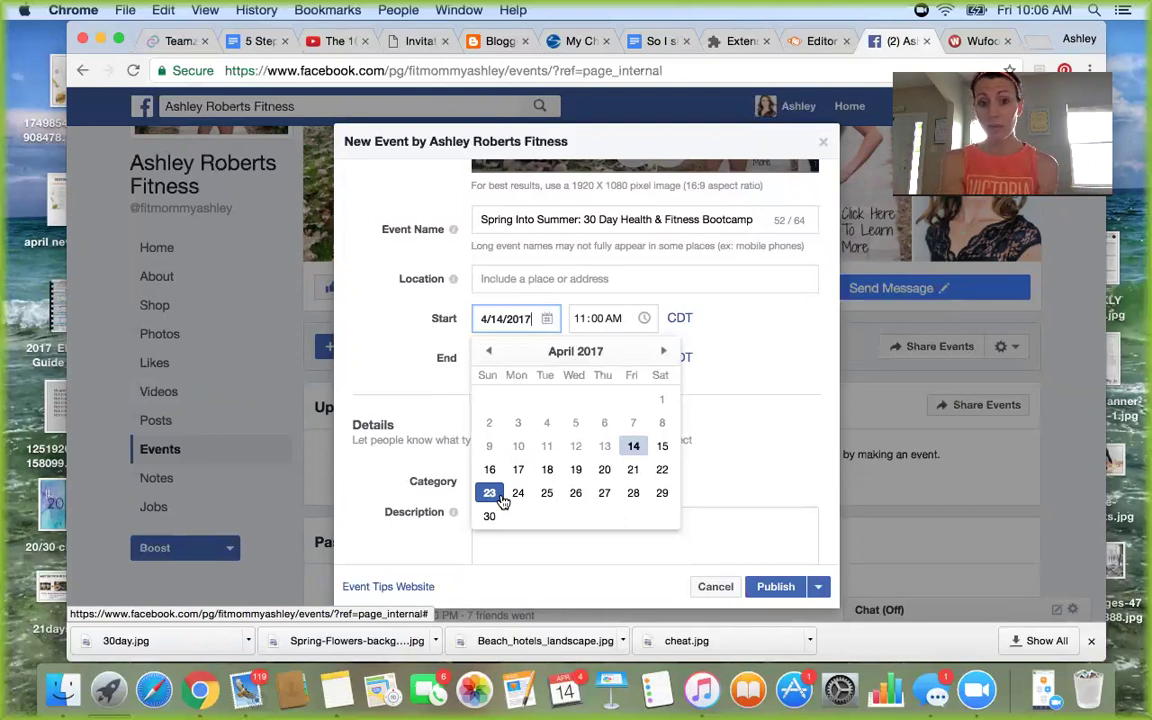
{"action": "left_click", "coordinate": [763, 219]}
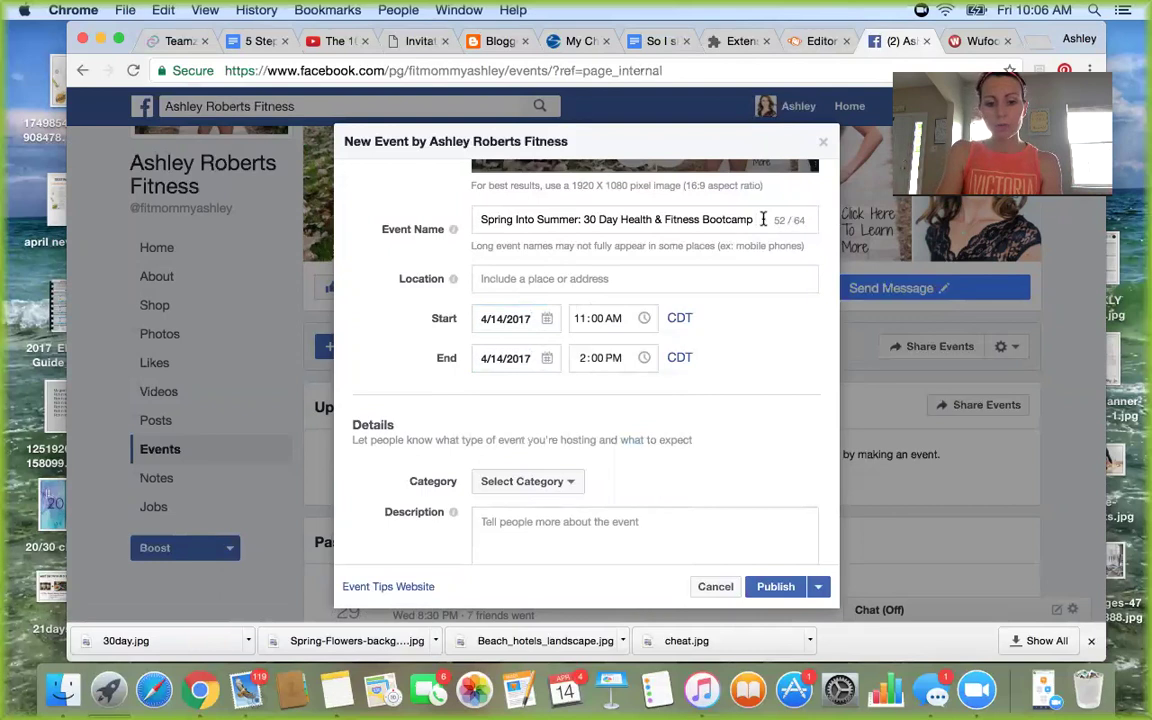
{"action": "type", "text": "/23"}
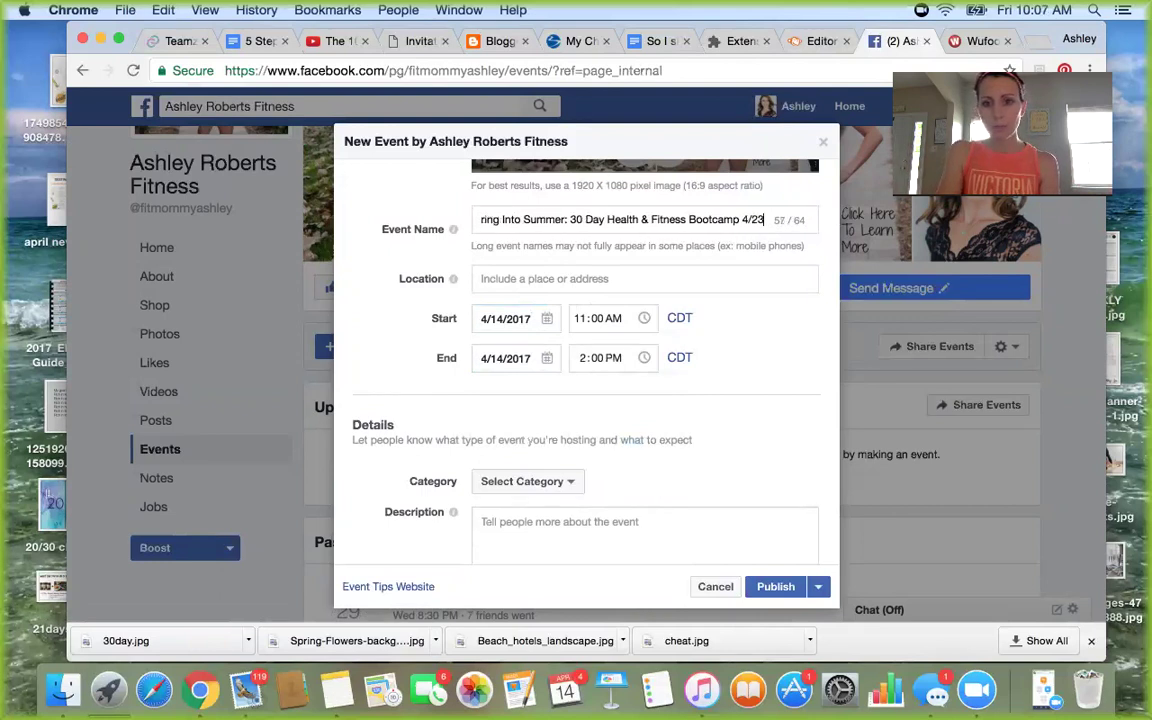
{"action": "key", "text": "Left"}
{"action": "key", "text": "Left"}
{"action": "key", "text": "Left"}
{"action": "key", "text": "Left"}
{"action": "key", "text": "Left"}
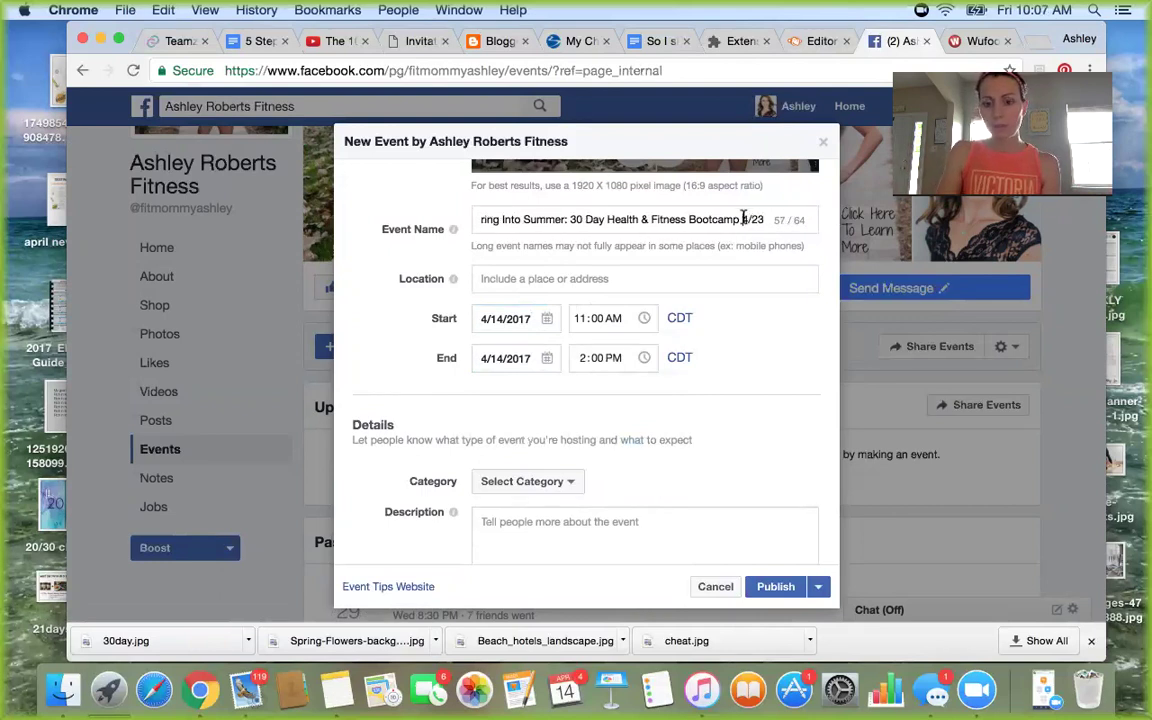
{"action": "type", "text": "-"}
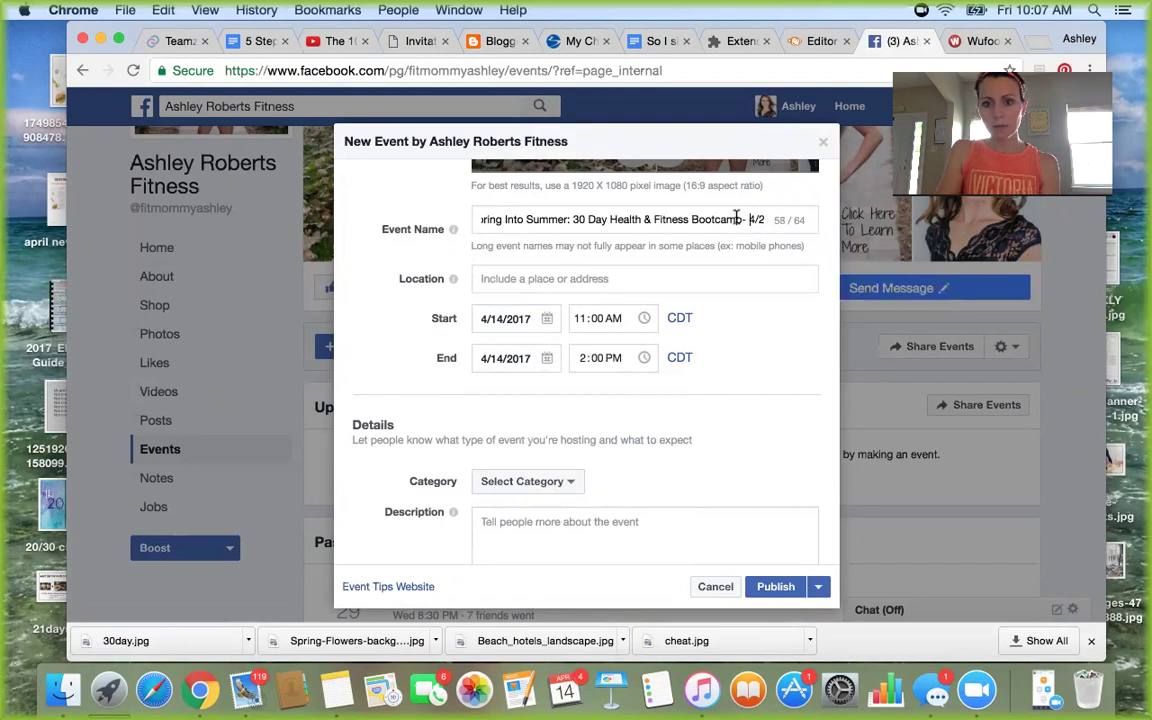
{"action": "scroll", "coordinate": [737, 218], "scroll_direction": "down", "scroll_amount": 2}
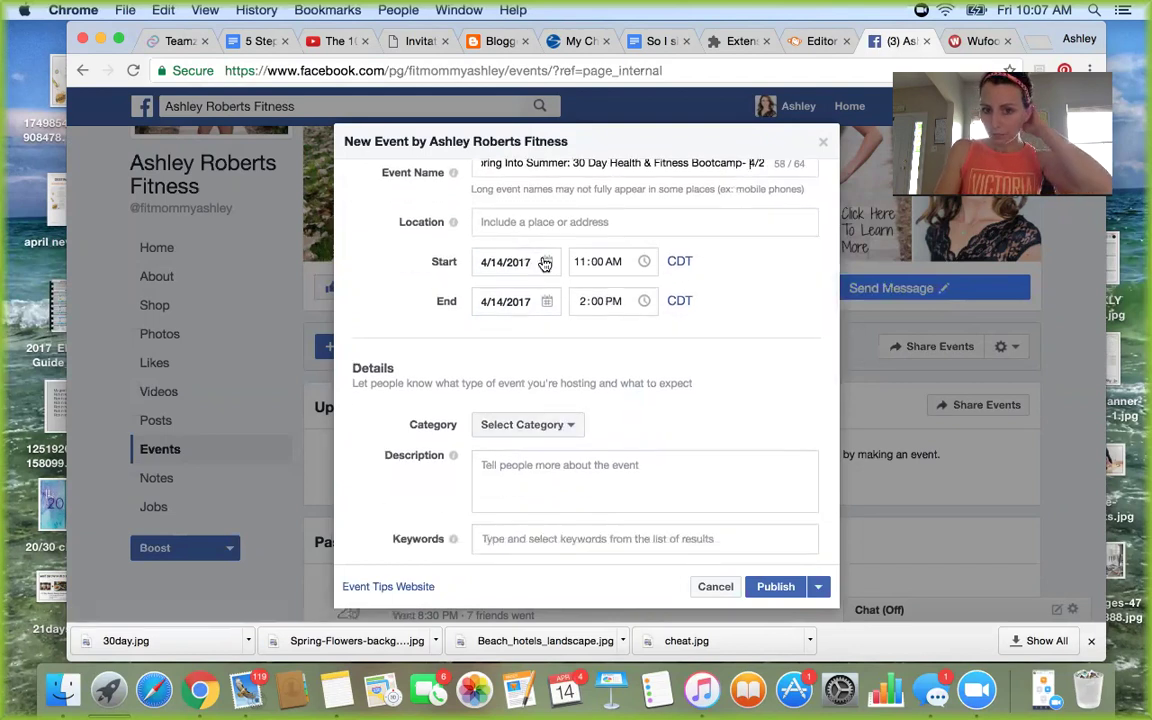
Step: Set the event's end to April 24, 2017 at 12:00 PM
{"action": "left_click", "coordinate": [545, 303]}
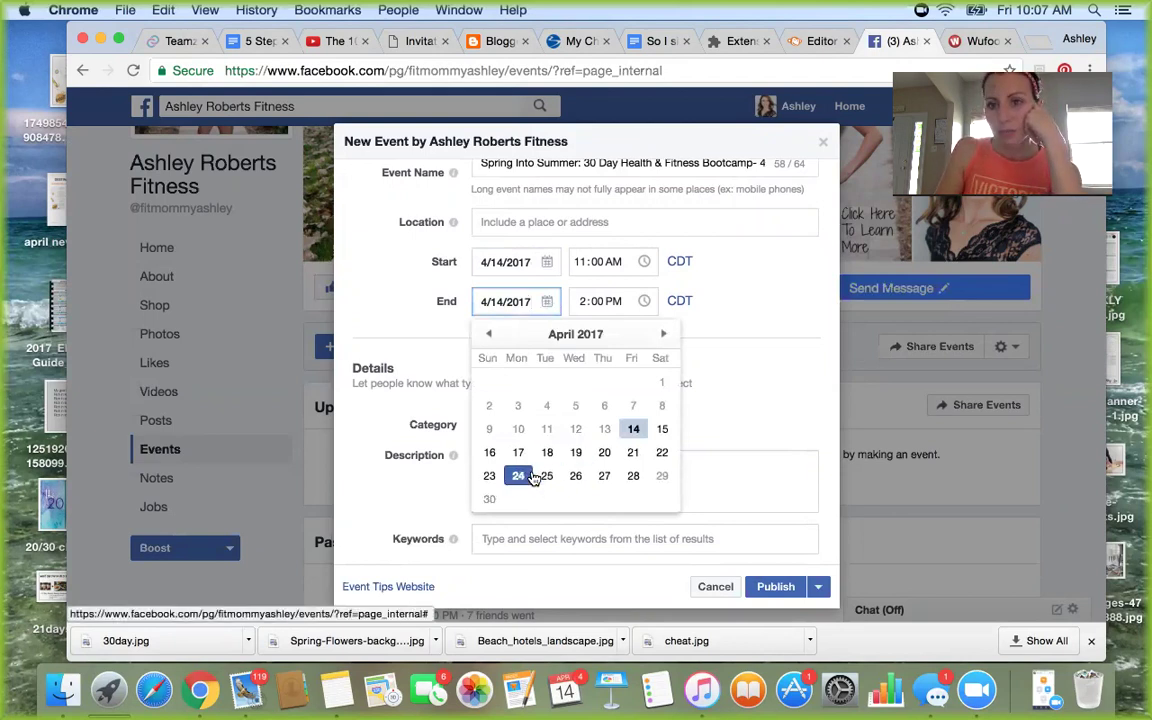
{"action": "left_click", "coordinate": [520, 476]}
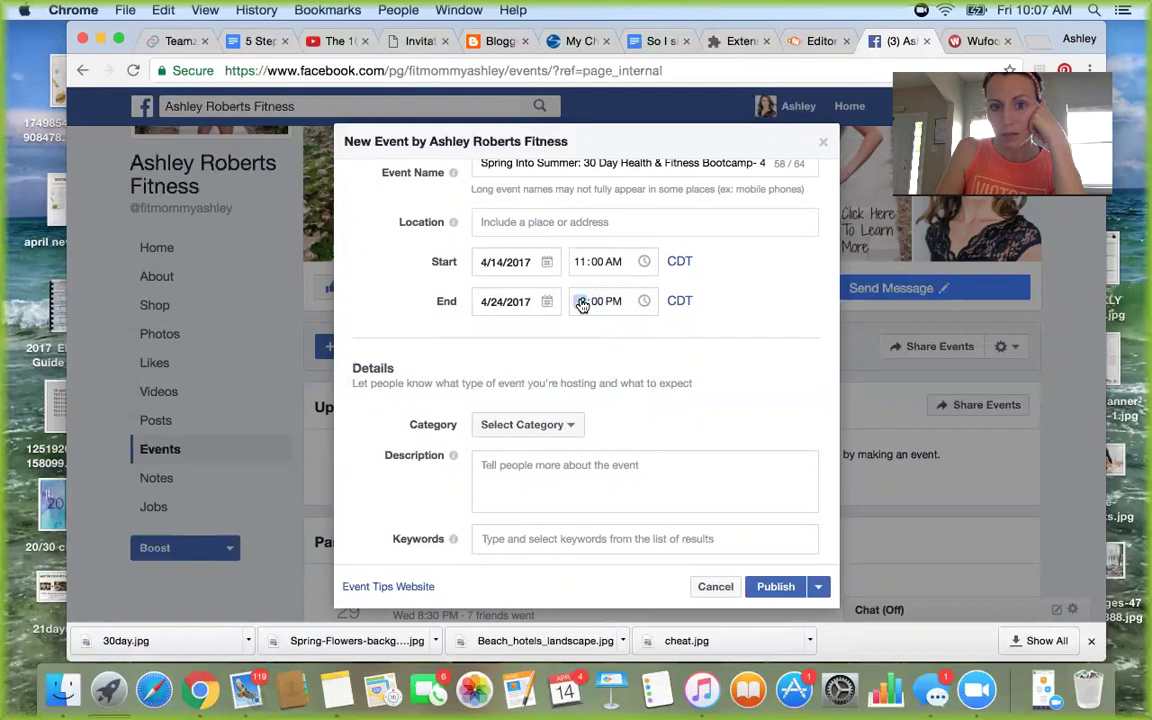
{"action": "left_click", "coordinate": [582, 303]}
{"action": "type", "text": "12"}
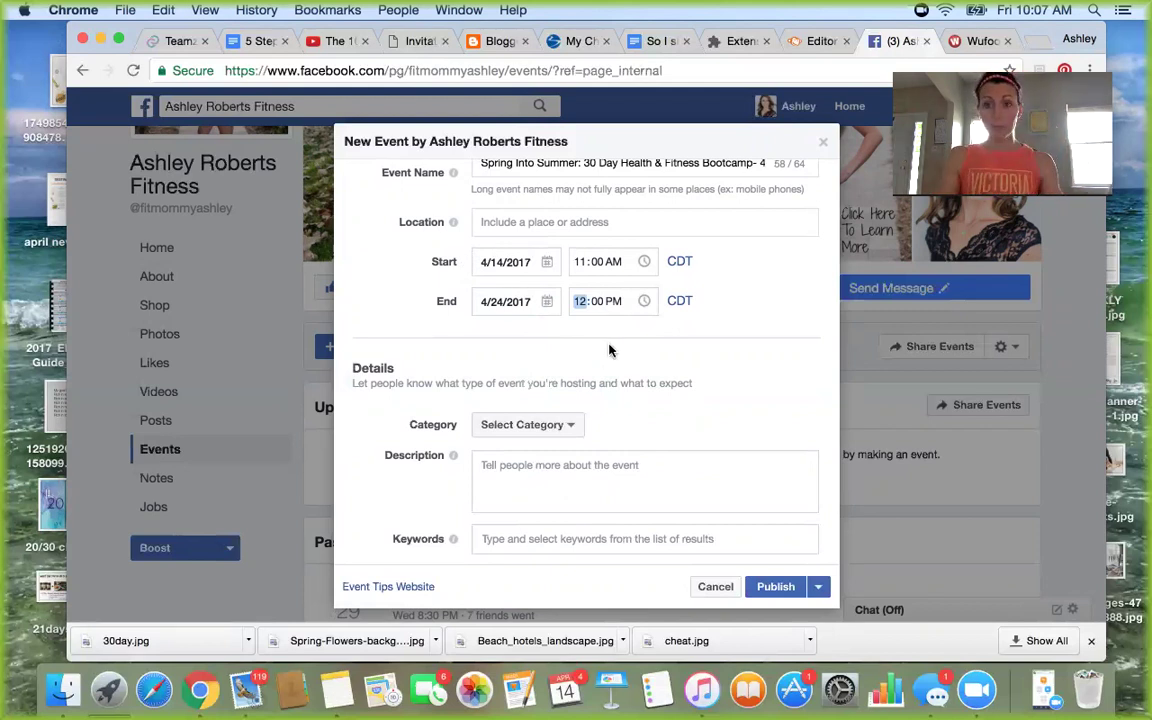
Step: Set category Health · Wellness and begin the description '30 days of better health, fitness, daily workouts…'
{"action": "left_click", "coordinate": [530, 425]}
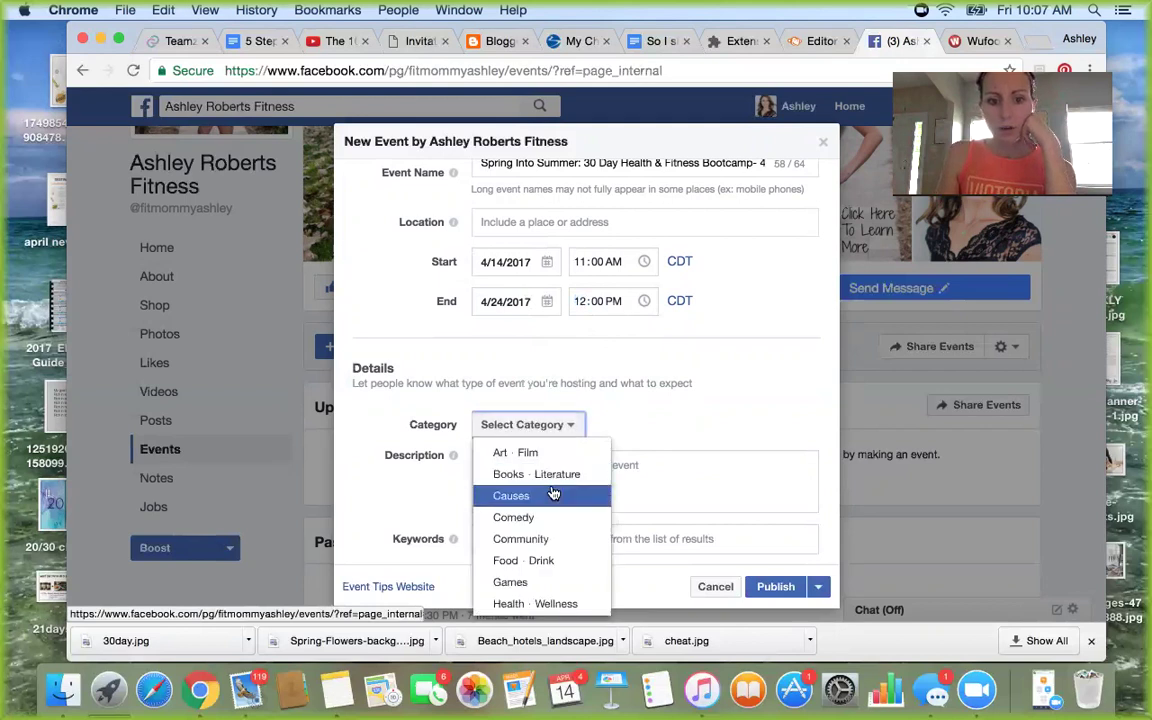
{"action": "scroll", "coordinate": [553, 494], "scroll_direction": "down", "scroll_amount": 1}
{"action": "left_click", "coordinate": [545, 549]}
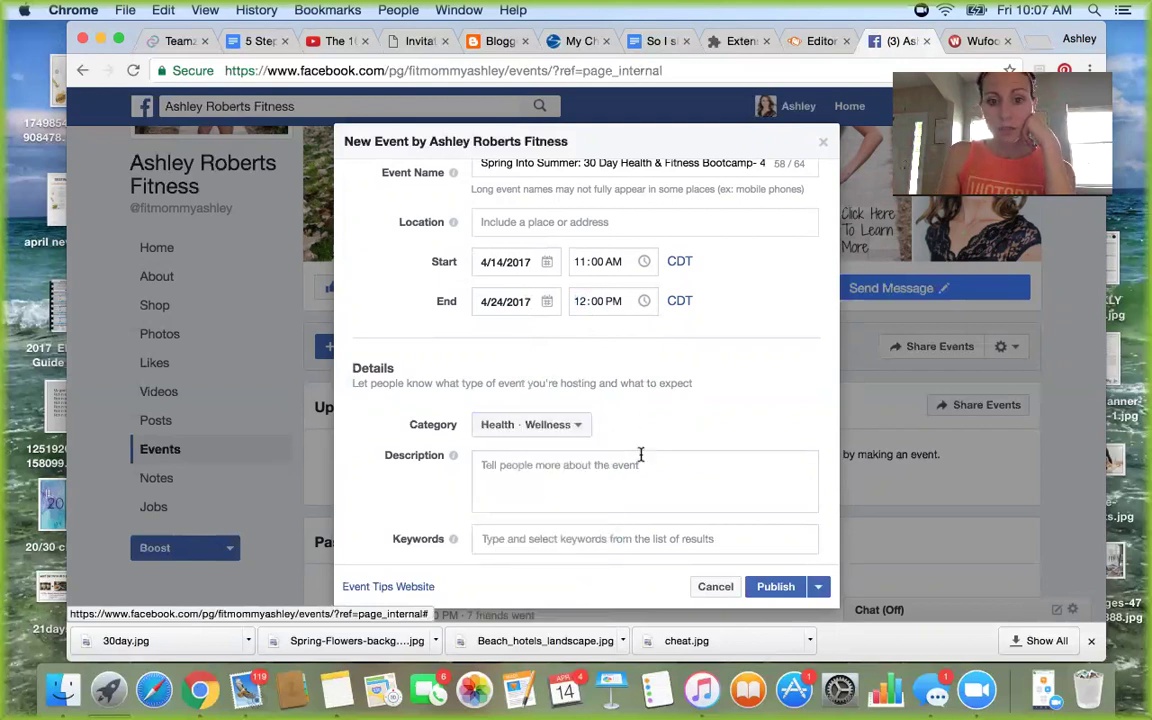
{"action": "scroll", "coordinate": [641, 455], "scroll_direction": "down", "scroll_amount": 2}
{"action": "scroll", "coordinate": [641, 455], "scroll_direction": "down", "scroll_amount": 3}
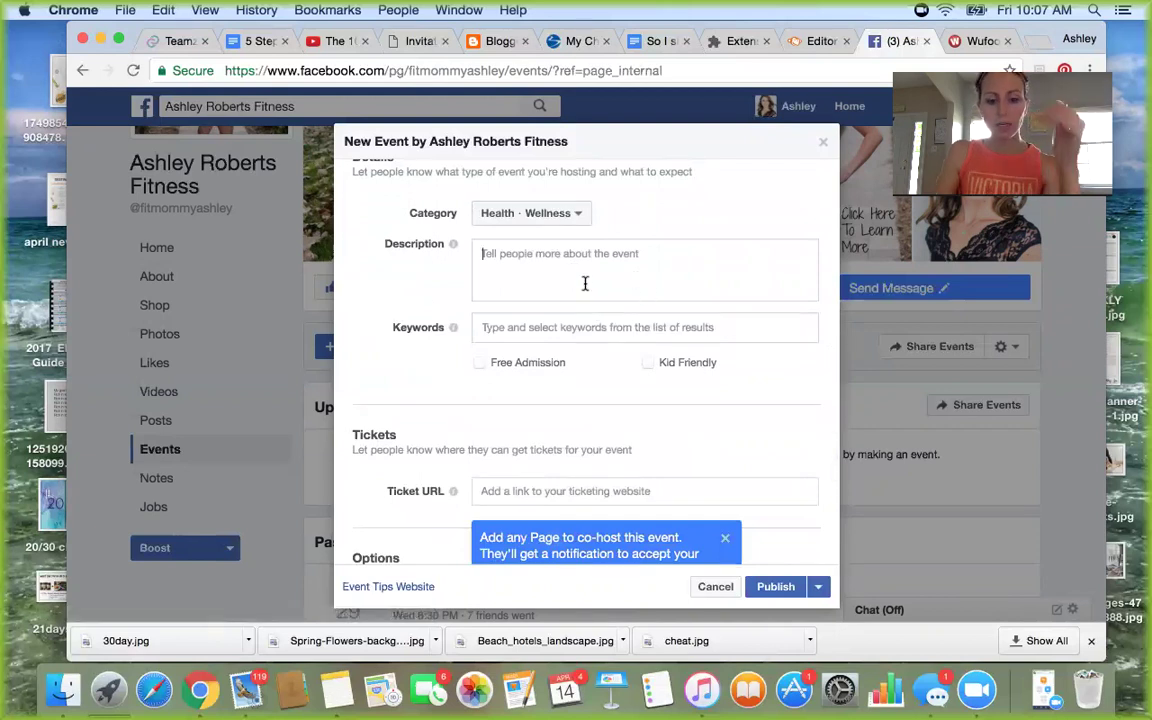
{"action": "left_click", "coordinate": [585, 284]}
{"action": "type", "text": "30"}
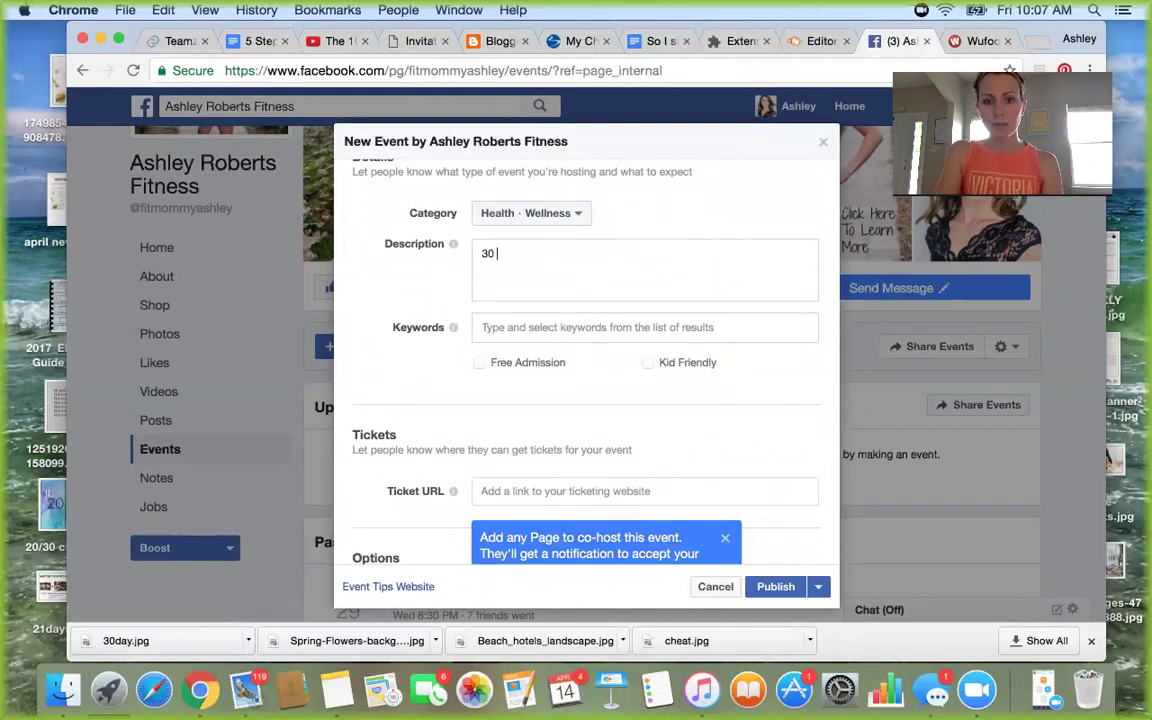
{"action": "type", "text": " days of better health, fitne"}
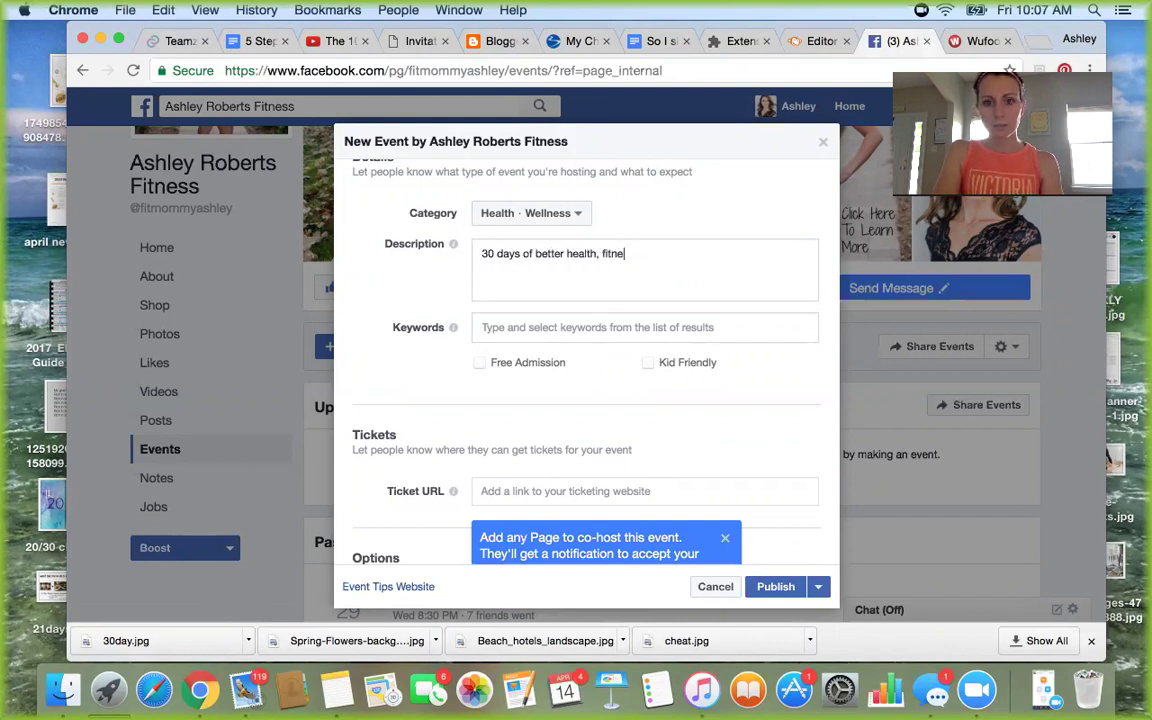
{"action": "type", "text": "ss, daily workouts, a"}
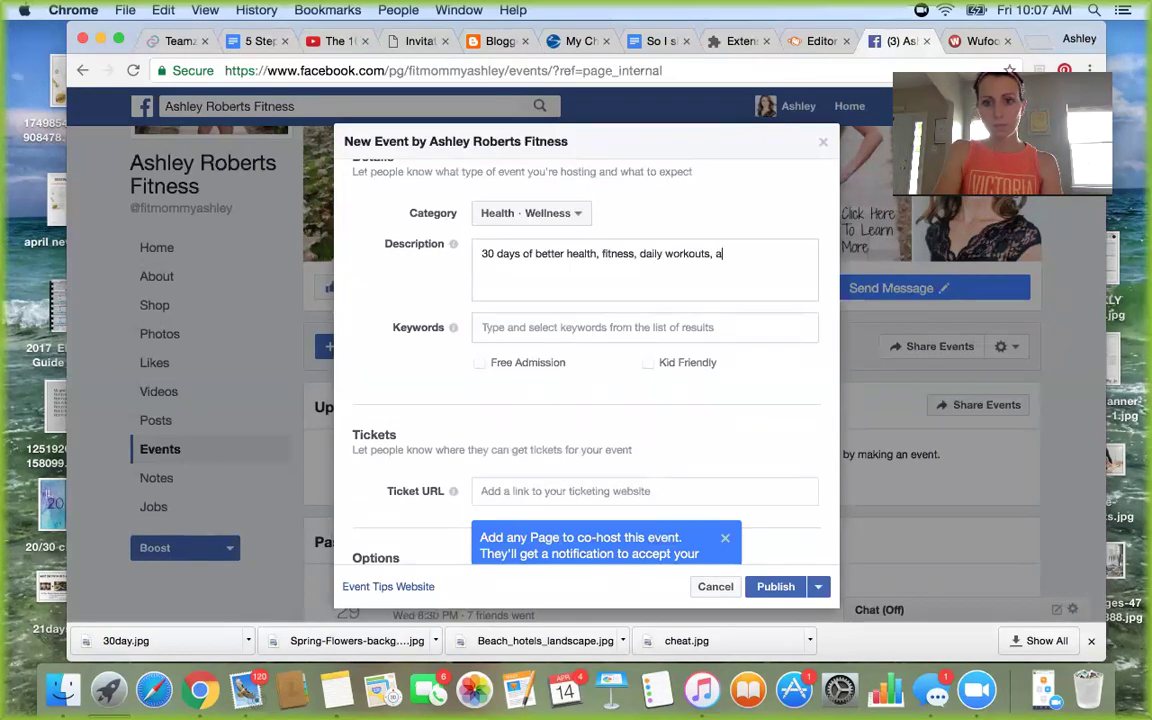
{"action": "type", "text": "ccountabili"}
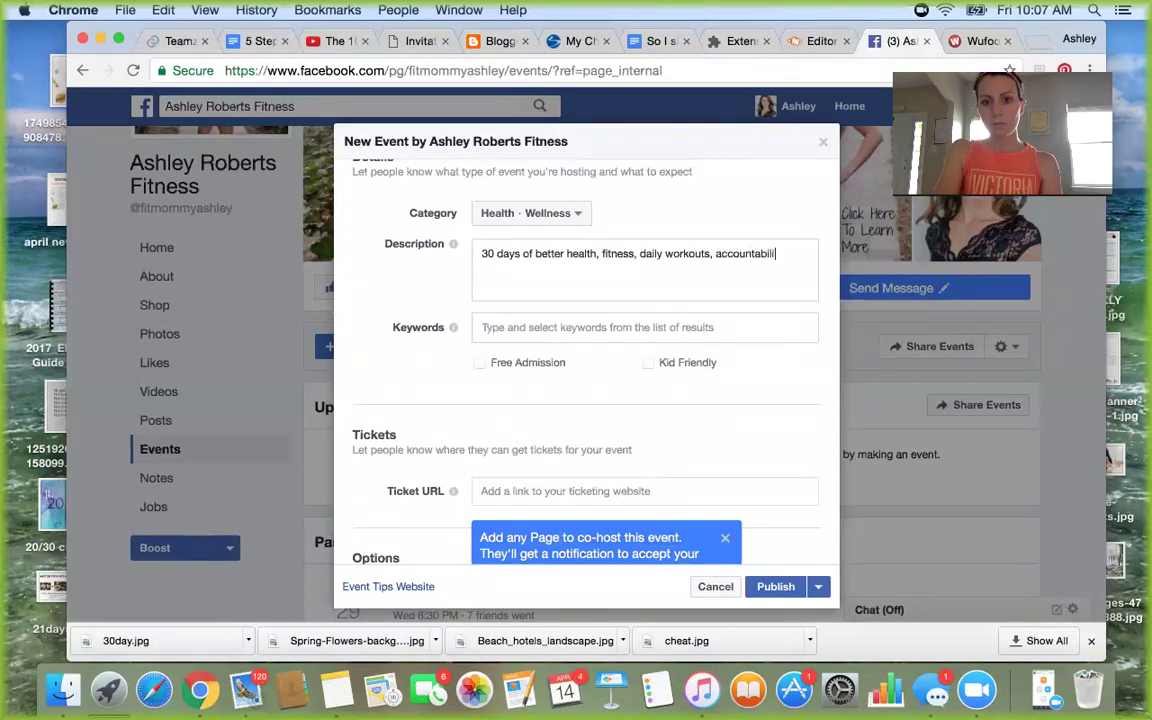
{"action": "type", "text": "ty, support"}
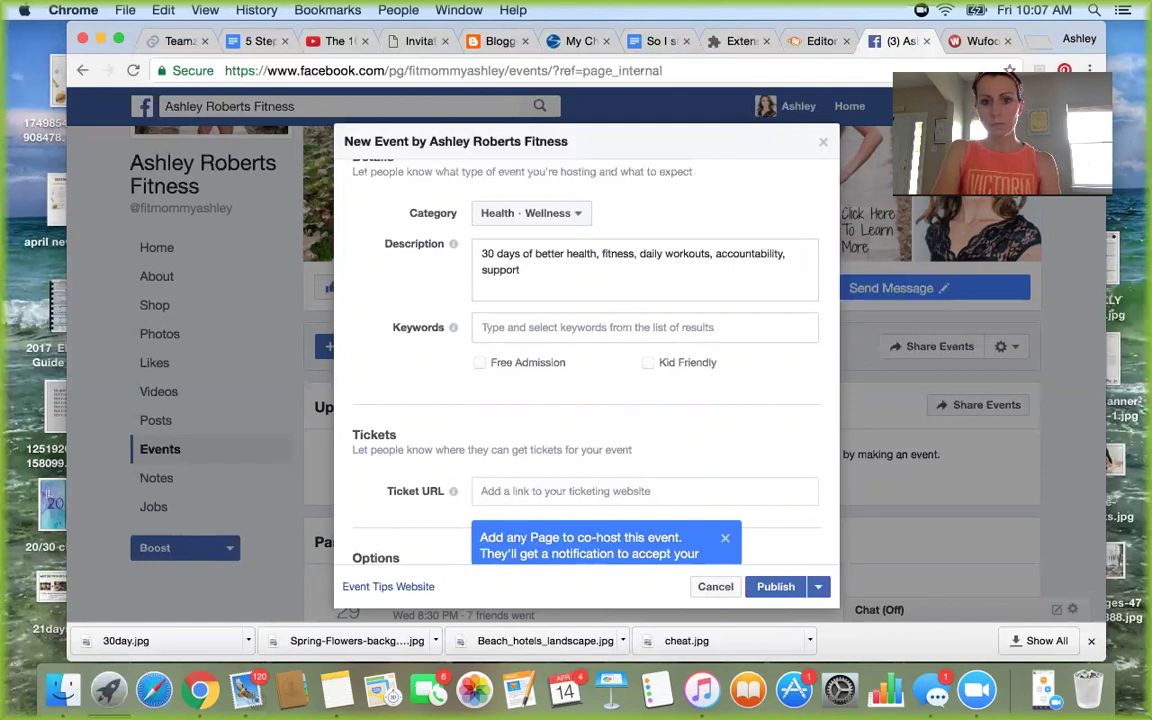
{"action": "type", "text": ", encouragement, m"}
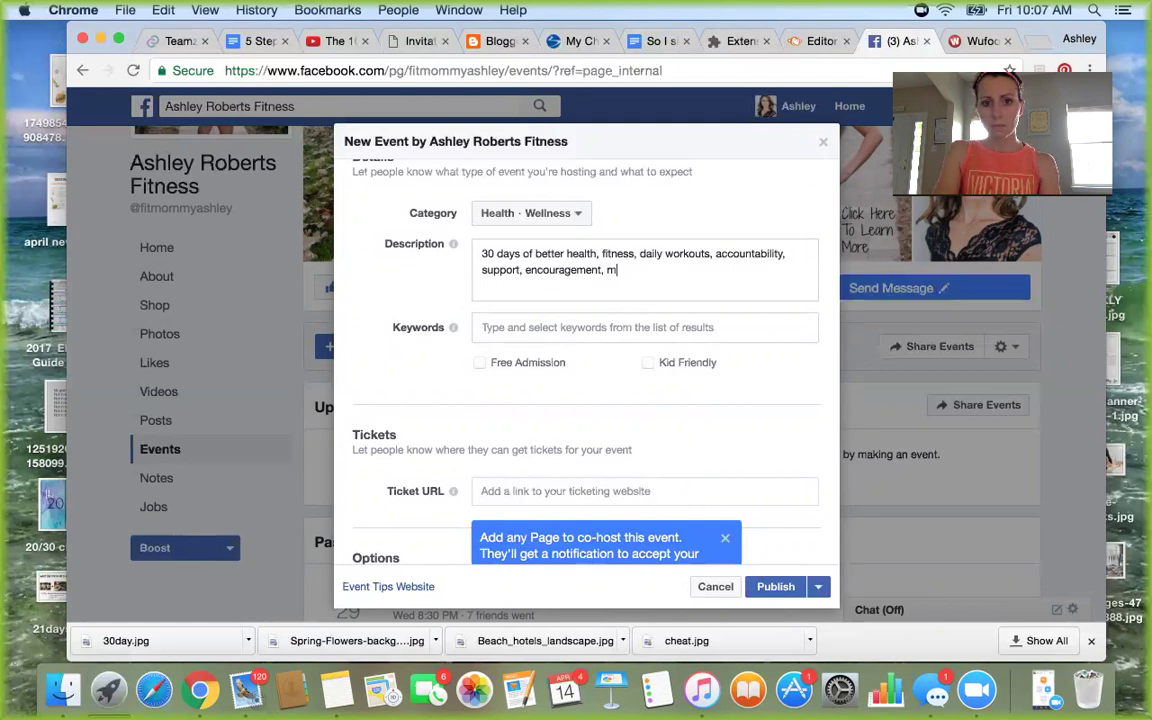
{"action": "type", "text": "eal p"}
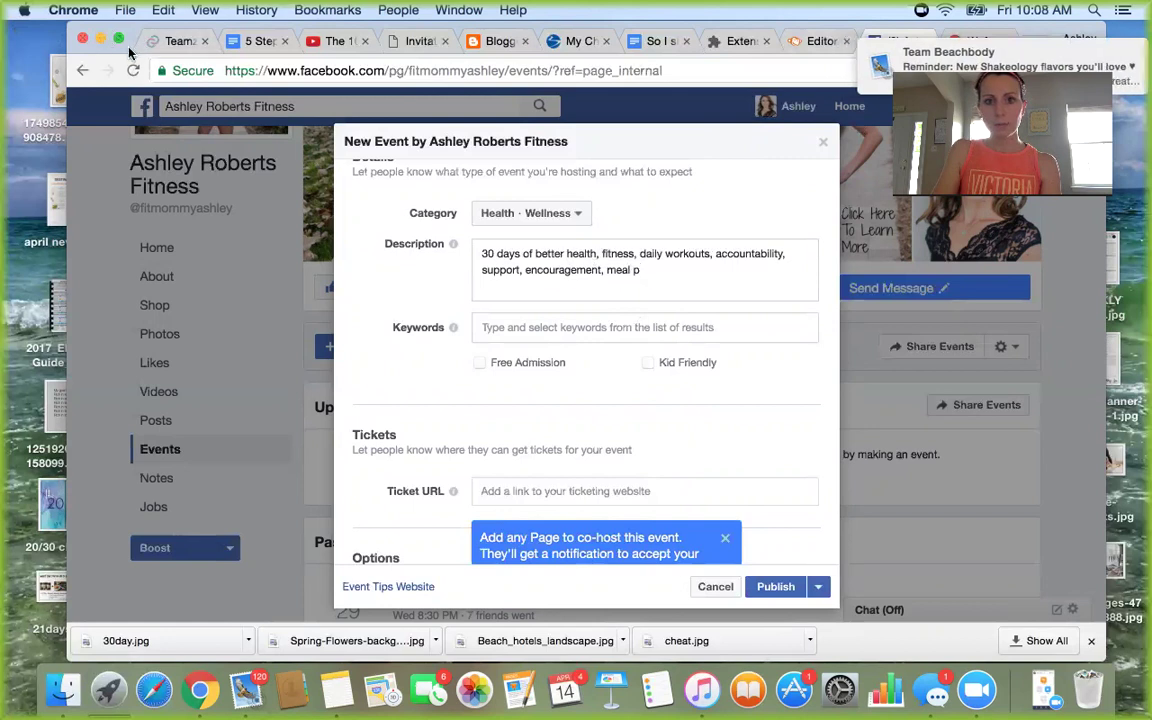
Step: Minimize Chrome and select the seven benefit lines in the Notes summer group note
{"action": "left_click", "coordinate": [100, 39]}
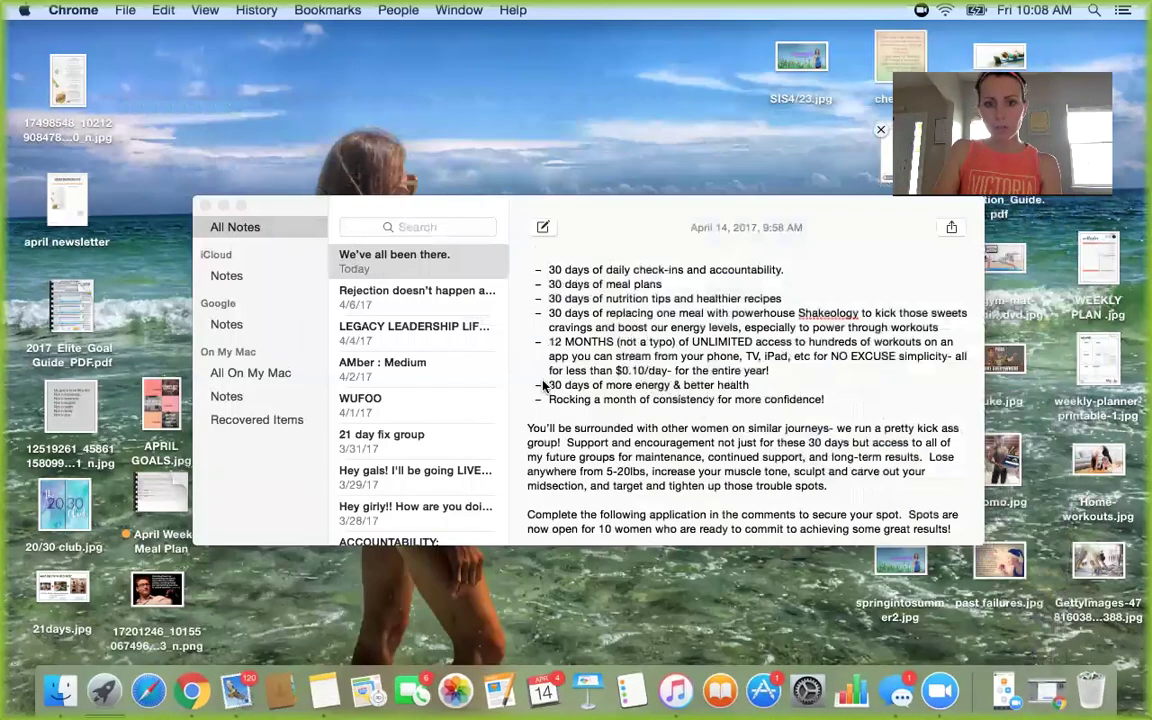
{"action": "scroll", "coordinate": [548, 403], "scroll_direction": "up", "scroll_amount": 2}
{"action": "scroll", "coordinate": [823, 419], "scroll_direction": "up", "scroll_amount": 2}
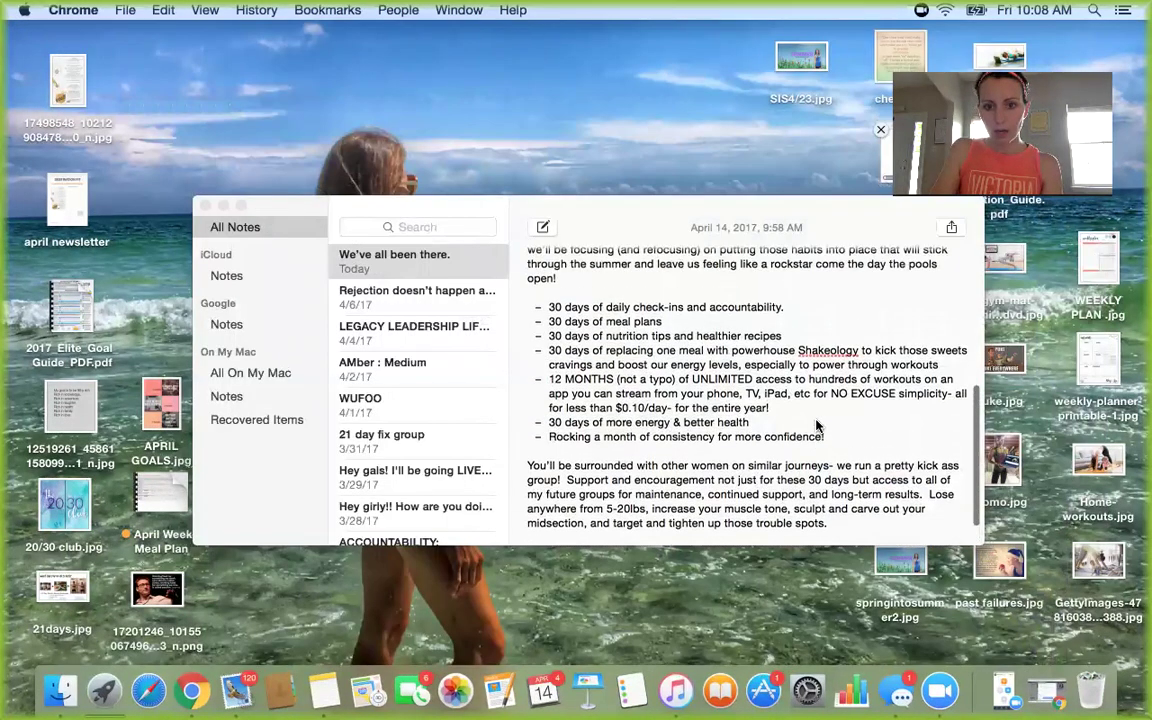
{"action": "left_click", "coordinate": [828, 441]}
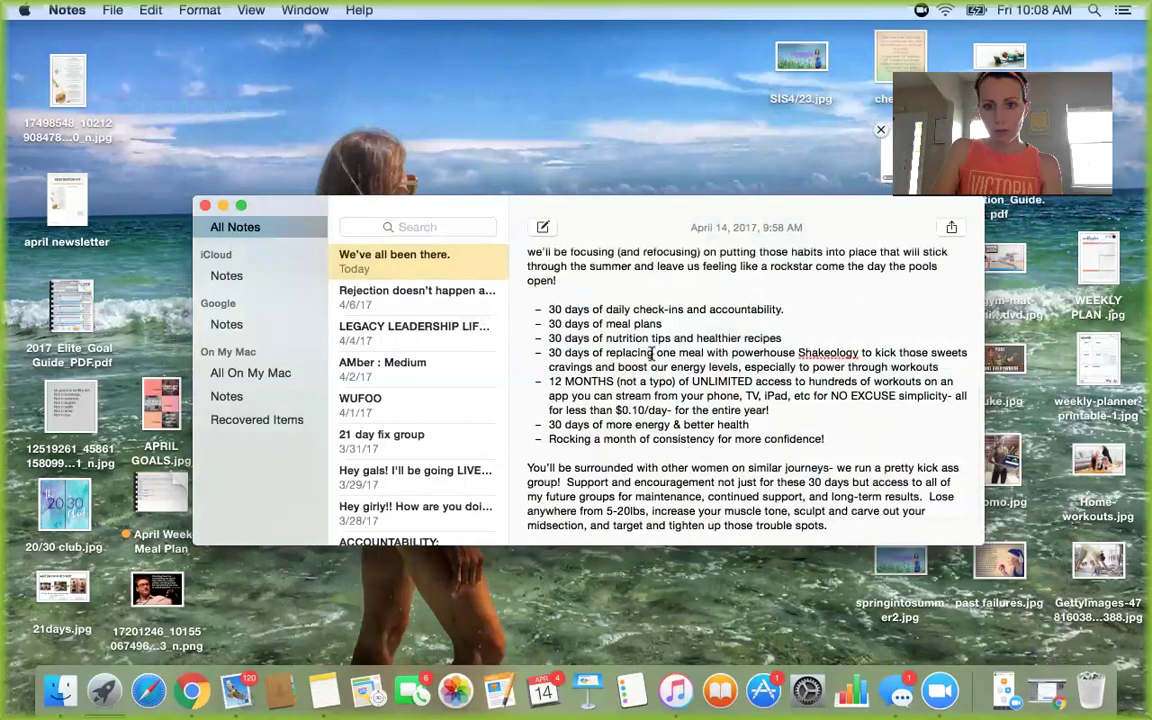
{"action": "left_click_drag", "start_coordinate": [826, 435], "coordinate": [520, 294]}
{"action": "key", "text": "super+c"}
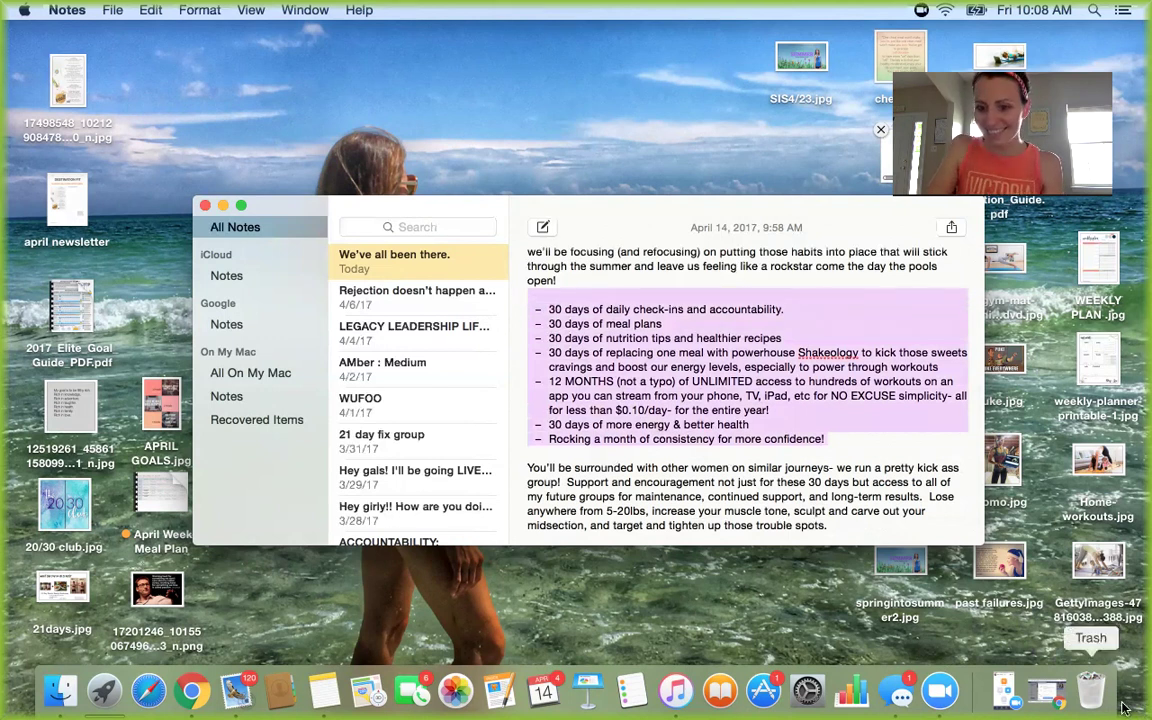
Step: Replace the unfinished event description with the pasted 30-day benefits list
{"action": "left_click", "coordinate": [1047, 690]}
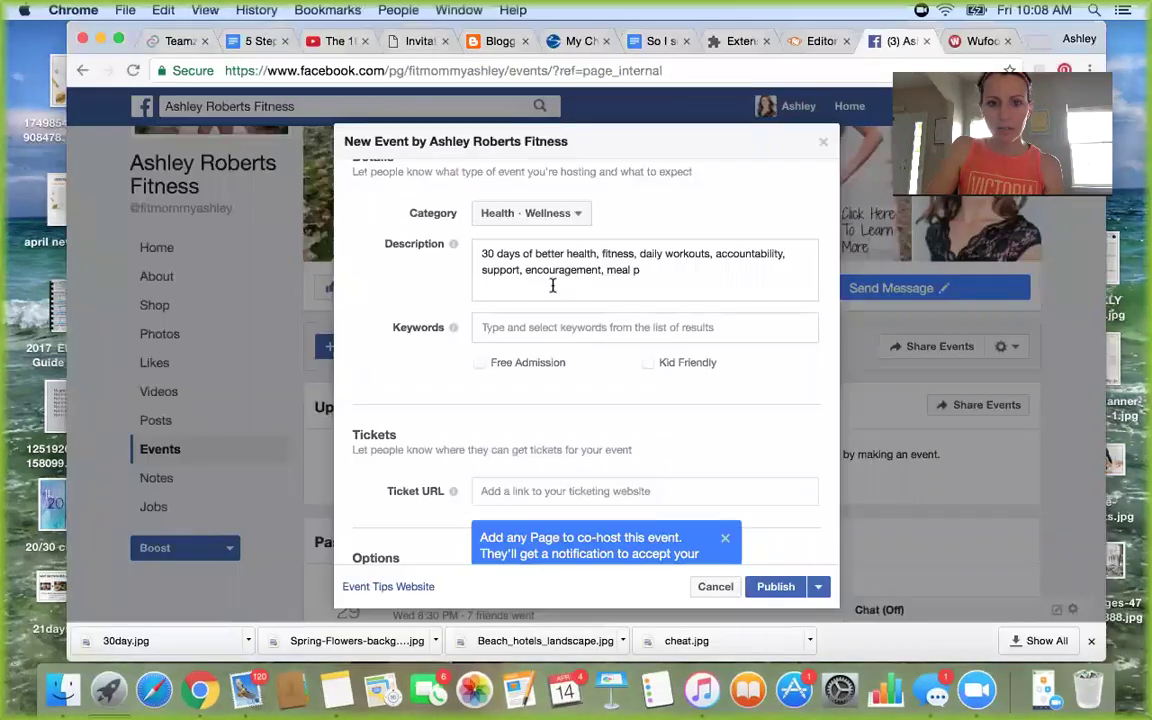
{"action": "left_click_drag", "start_coordinate": [666, 272], "coordinate": [419, 222]}
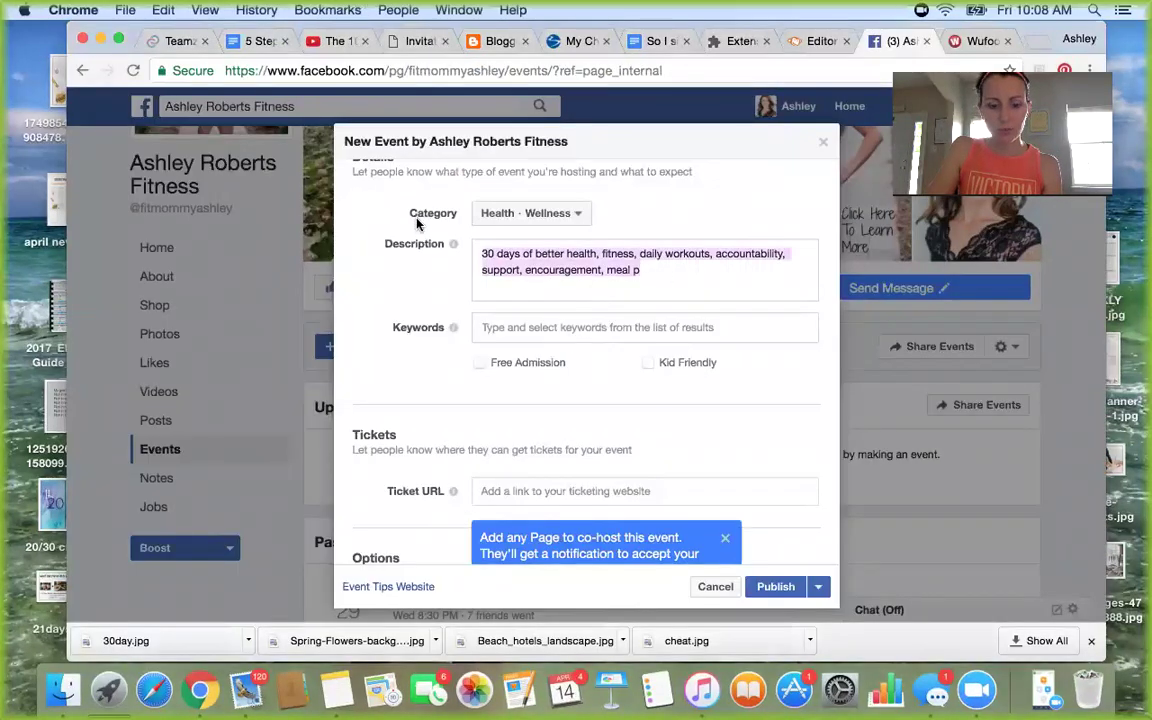
{"action": "key", "text": "super+v"}
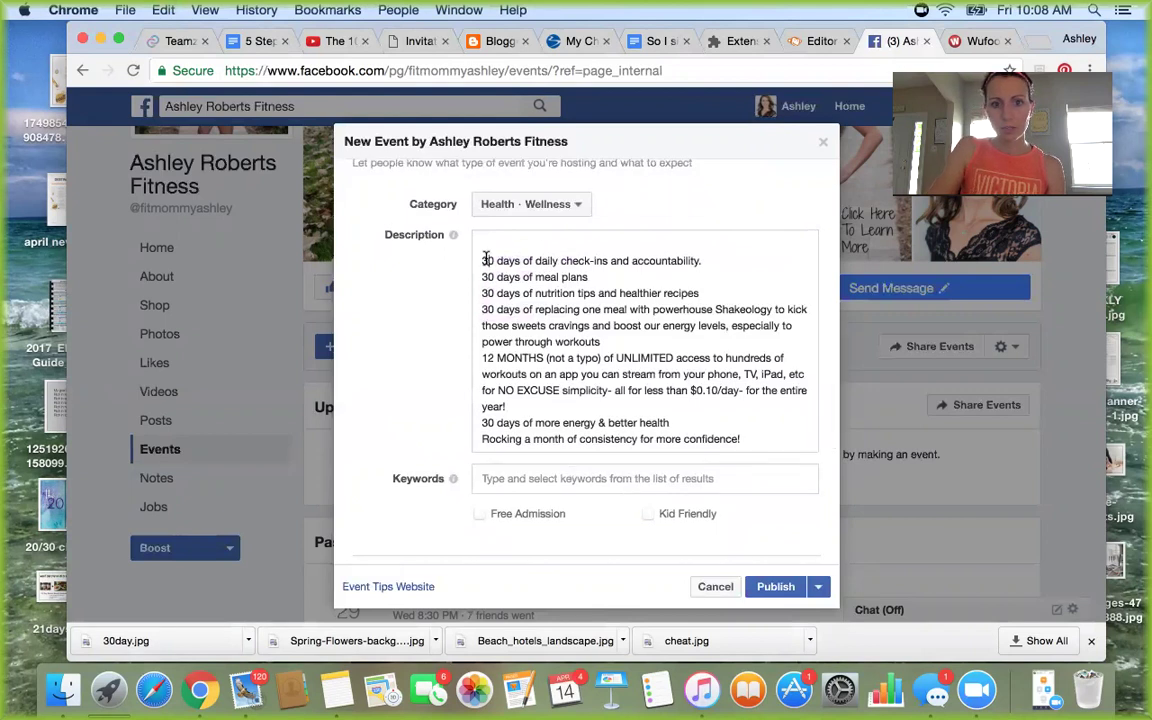
{"action": "scroll", "coordinate": [590, 340], "scroll_direction": "down", "scroll_amount": 1}
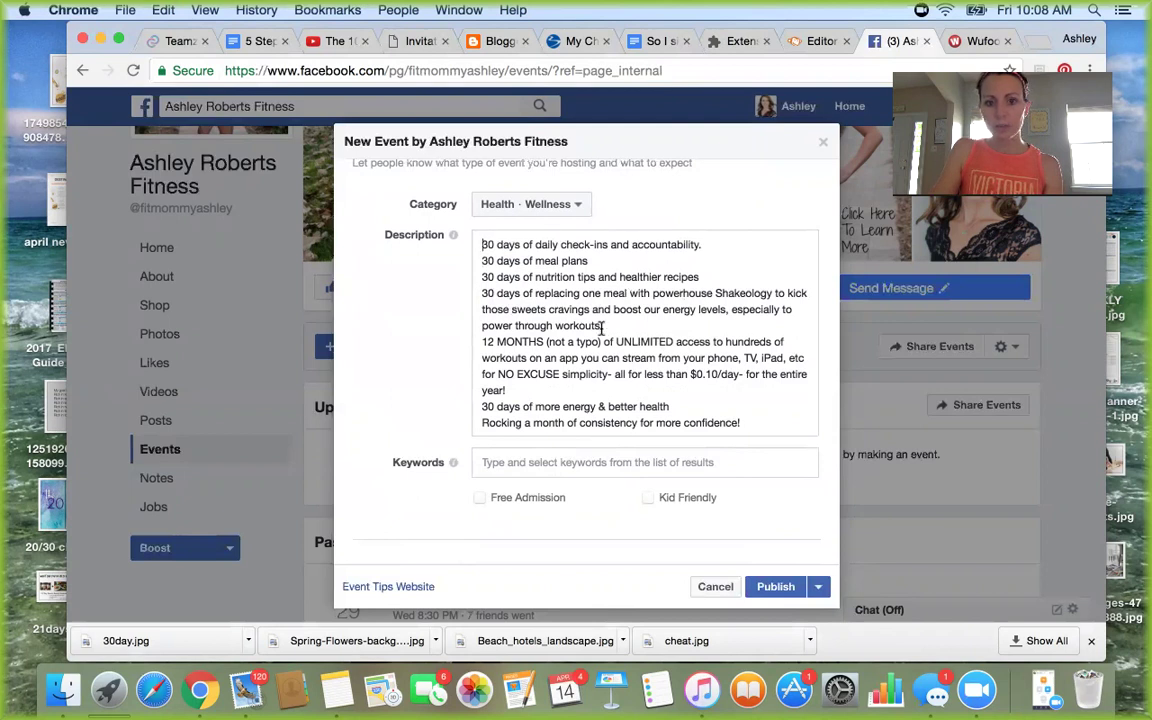
{"action": "scroll", "coordinate": [600, 326], "scroll_direction": "down", "scroll_amount": 3}
{"action": "scroll", "coordinate": [600, 340], "scroll_direction": "up", "scroll_amount": 1}
Step: Add keywords: summer, bootcamp, fitness, support, accountability, eating clean, workouts, healthy, fit, spring
{"action": "left_click", "coordinate": [590, 372]}
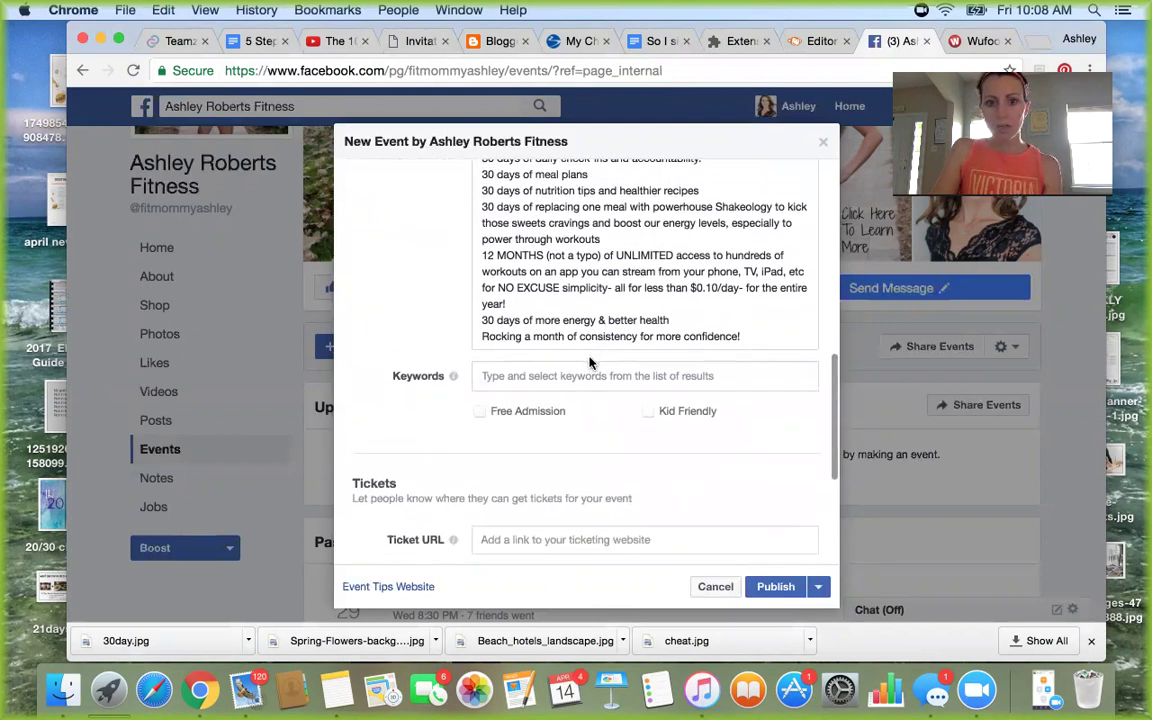
{"action": "type", "text": "sum"}
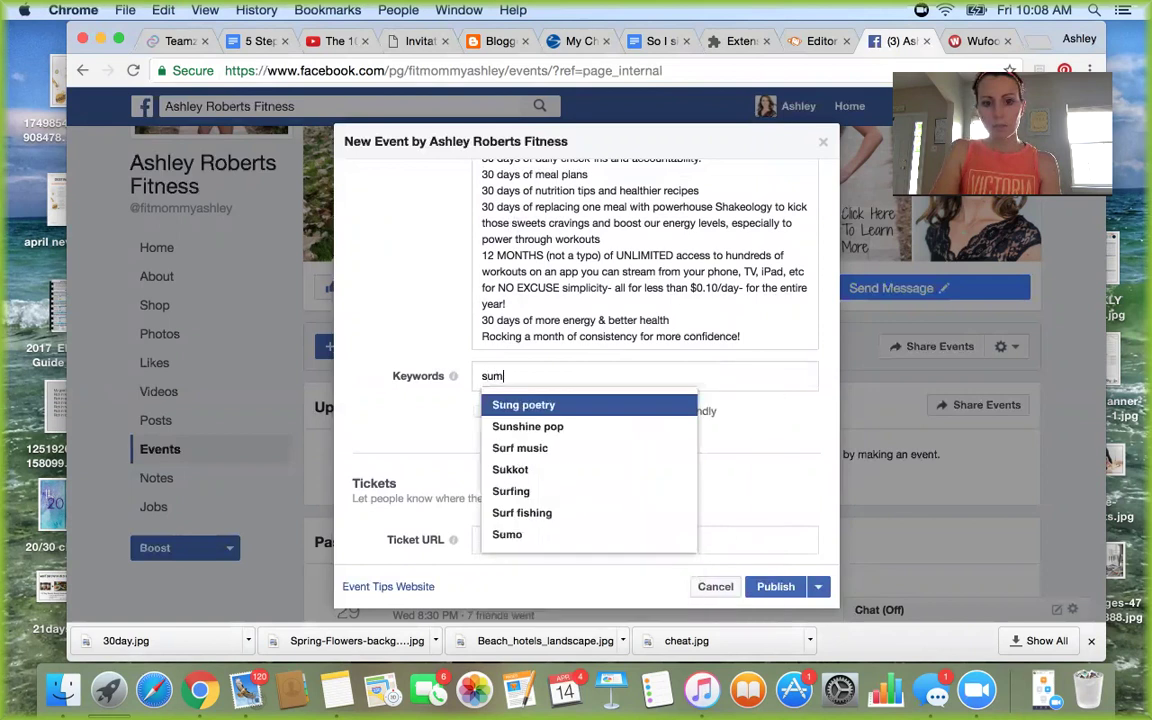
{"action": "type", "text": "mer, bootcmap"}
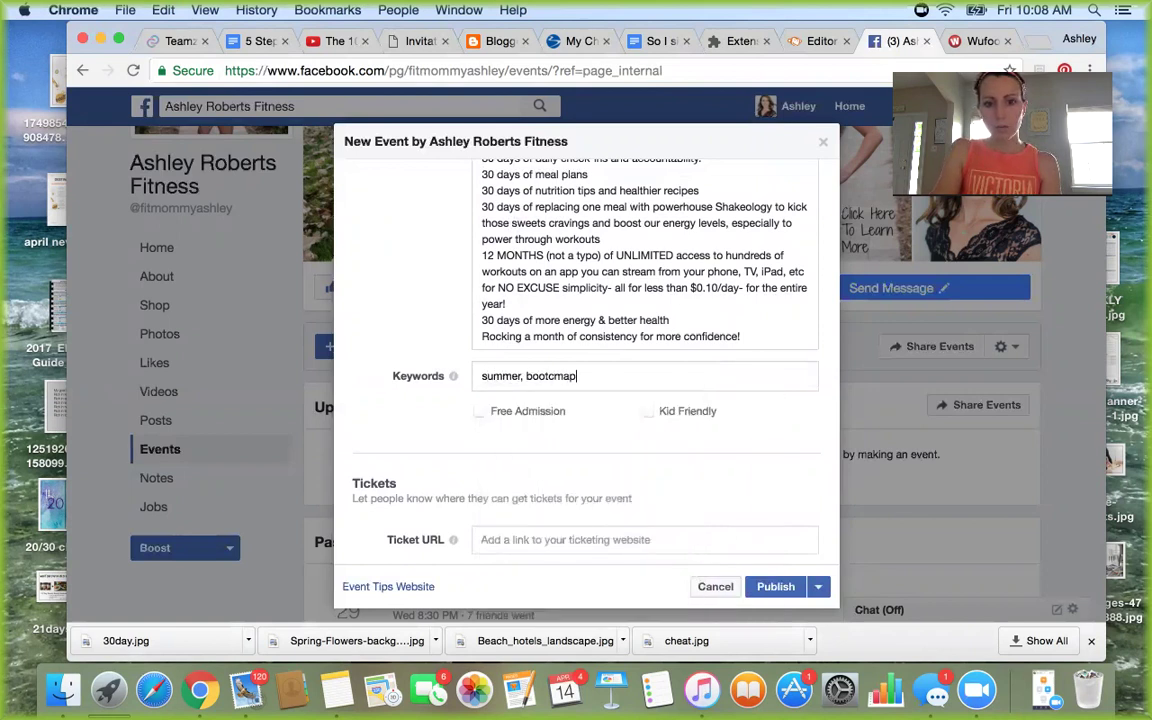
{"action": "key", "text": "BackSpace"}
{"action": "key", "text": "BackSpace"}
{"action": "key", "text": "BackSpace"}
{"action": "type", "text": "amp, fitness, support, accountability, e"}
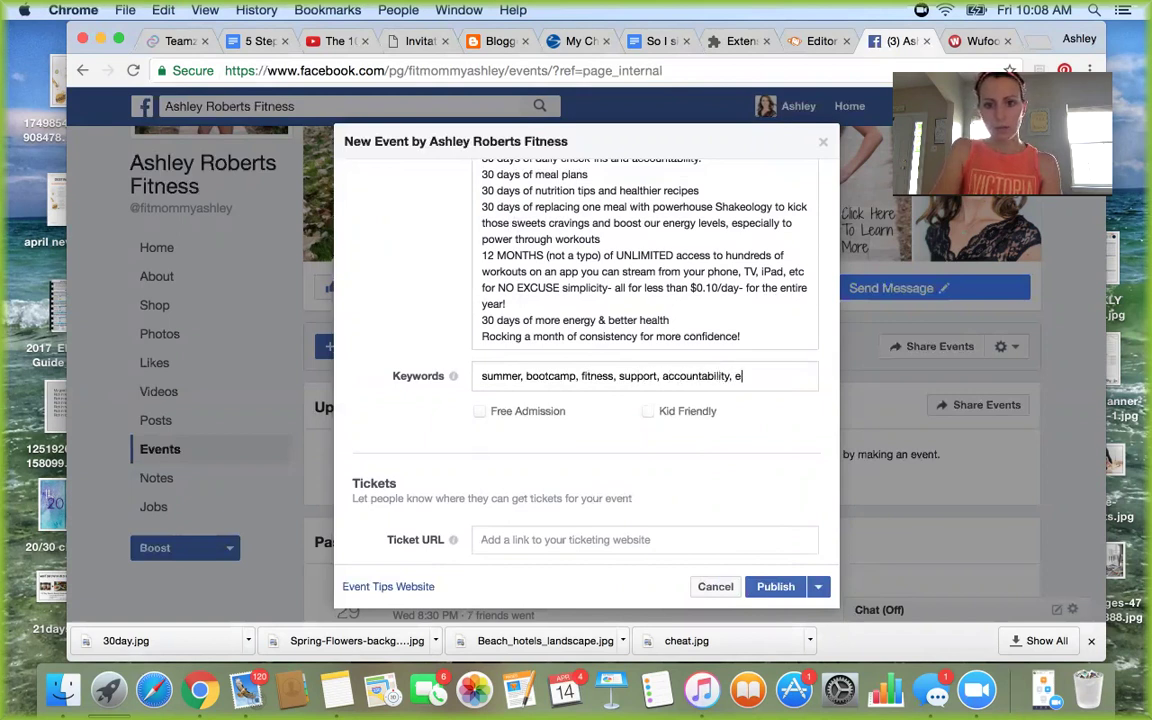
{"action": "type", "text": "ating clean, "}
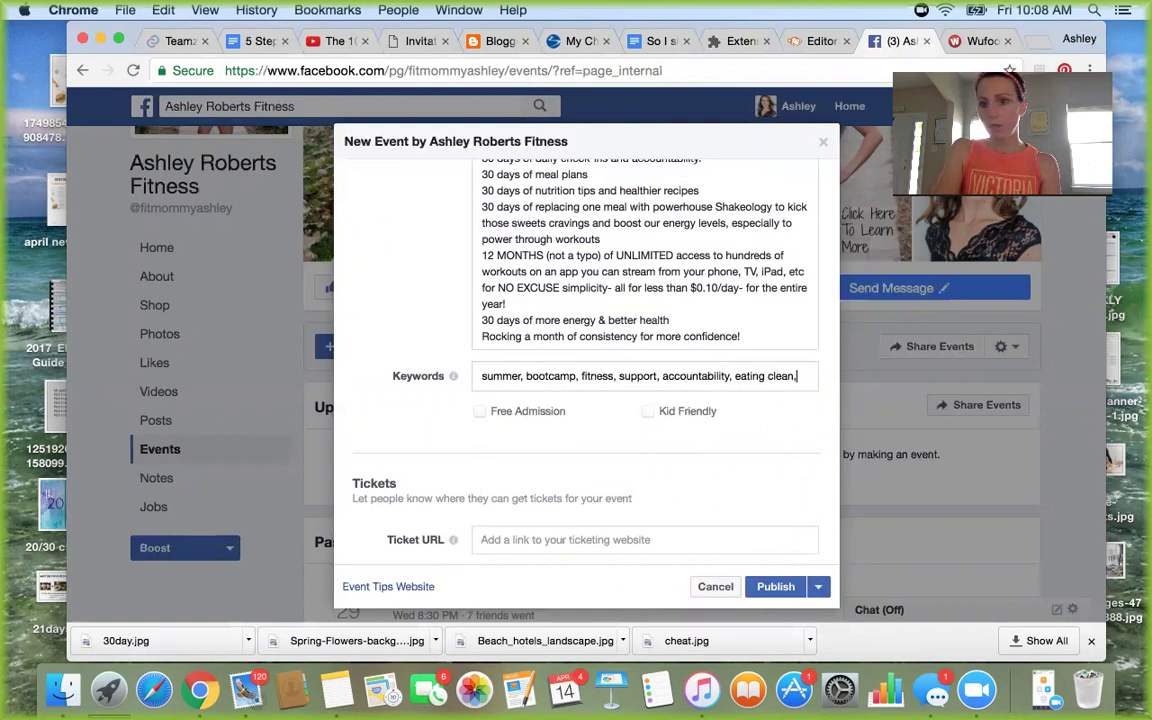
{"action": "type", "text": "wprkou"}
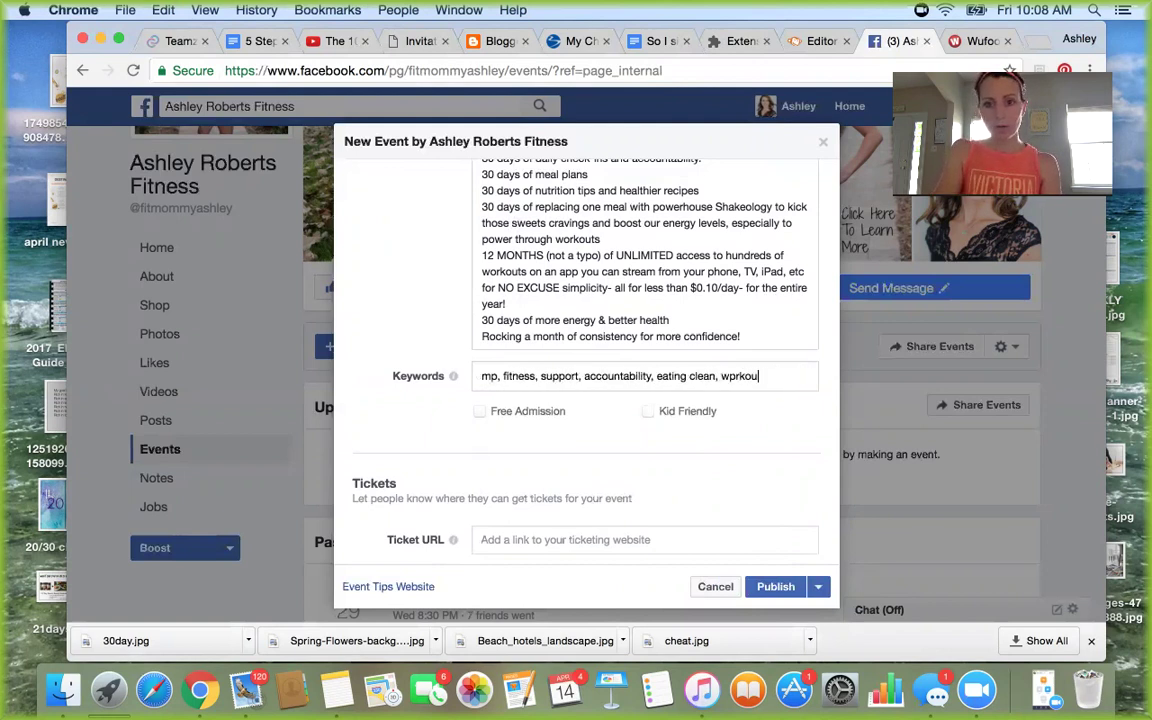
{"action": "key", "text": "BackSpace"}
{"action": "key", "text": "BackSpace"}
{"action": "key", "text": "BackSpace"}
{"action": "key", "text": "BackSpace"}
{"action": "key", "text": "BackSpace"}
{"action": "type", "text": "orkouts,"}
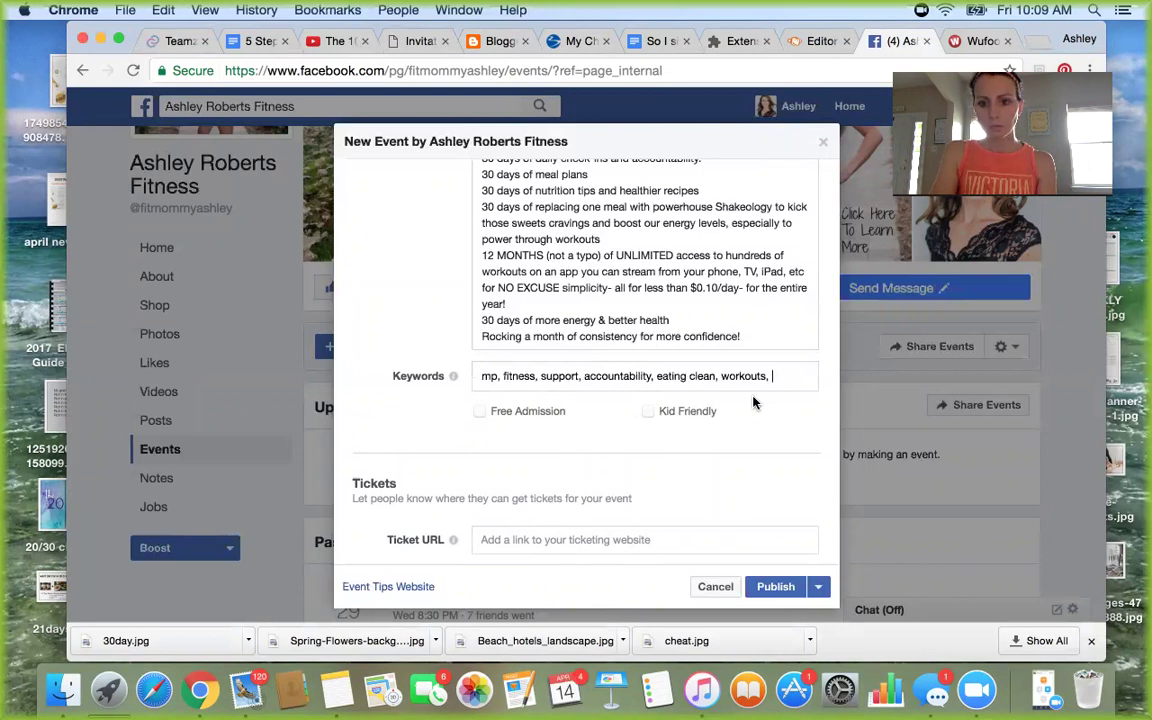
{"action": "type", "text": "healthy, fit,"}
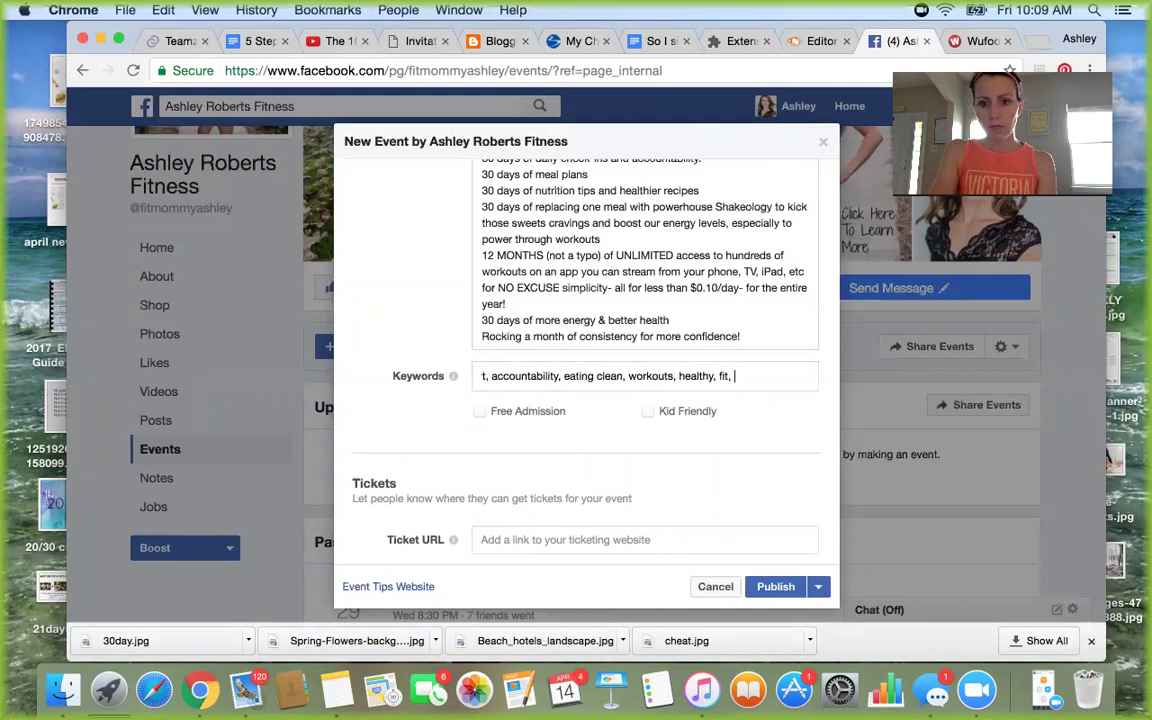
{"action": "type", "text": " spring,"}
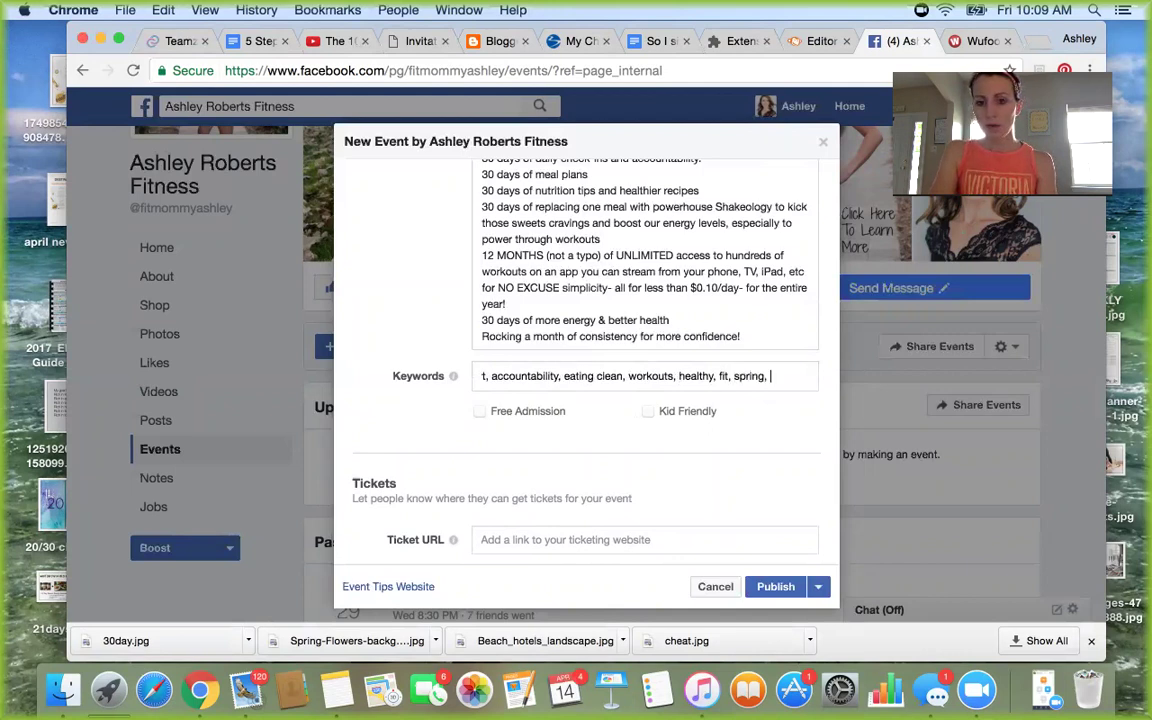
{"action": "key", "text": "BackSpace"}
{"action": "key", "text": "BackSpace"}
Step: Search for the page owner's personal profile, add it as co-host, and close the tip
{"action": "scroll", "coordinate": [760, 406], "scroll_direction": "down", "scroll_amount": 4}
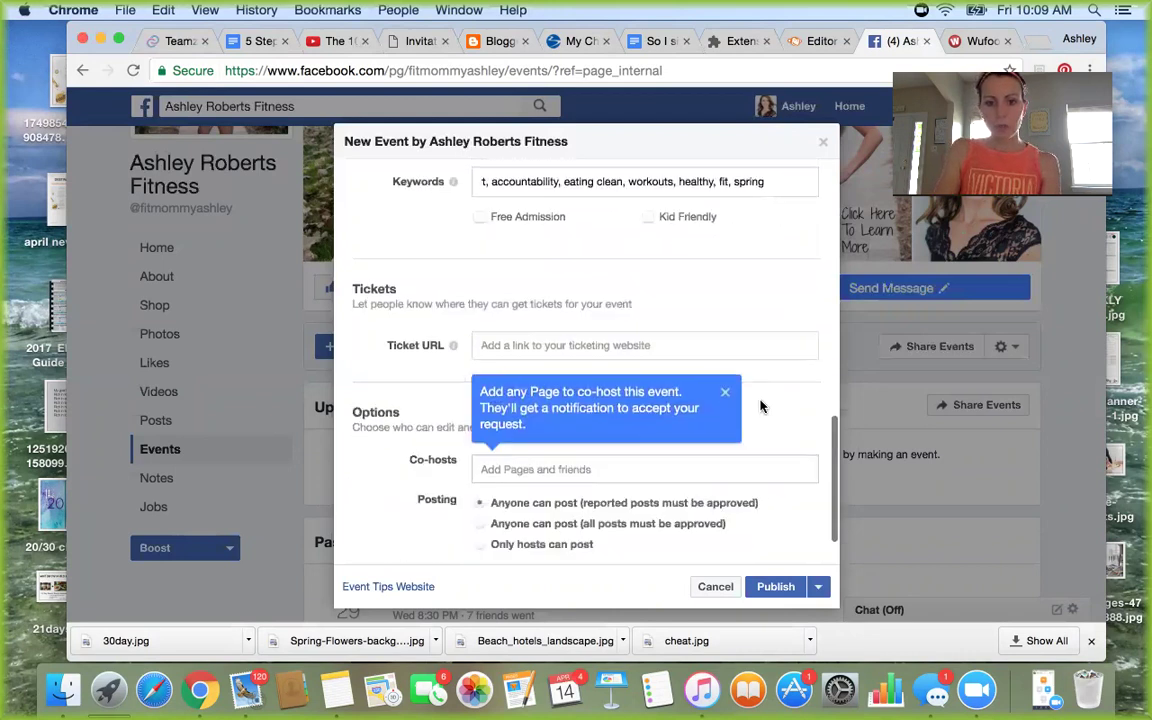
{"action": "left_click", "coordinate": [531, 472]}
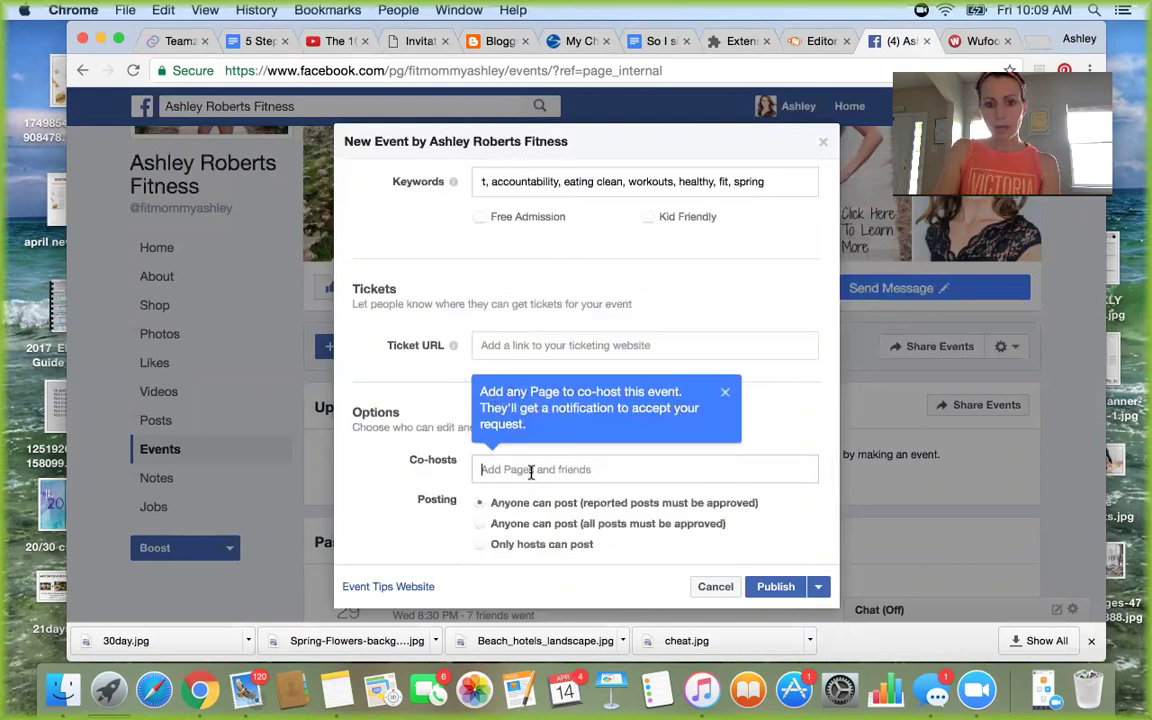
{"action": "type", "text": "ashley"}
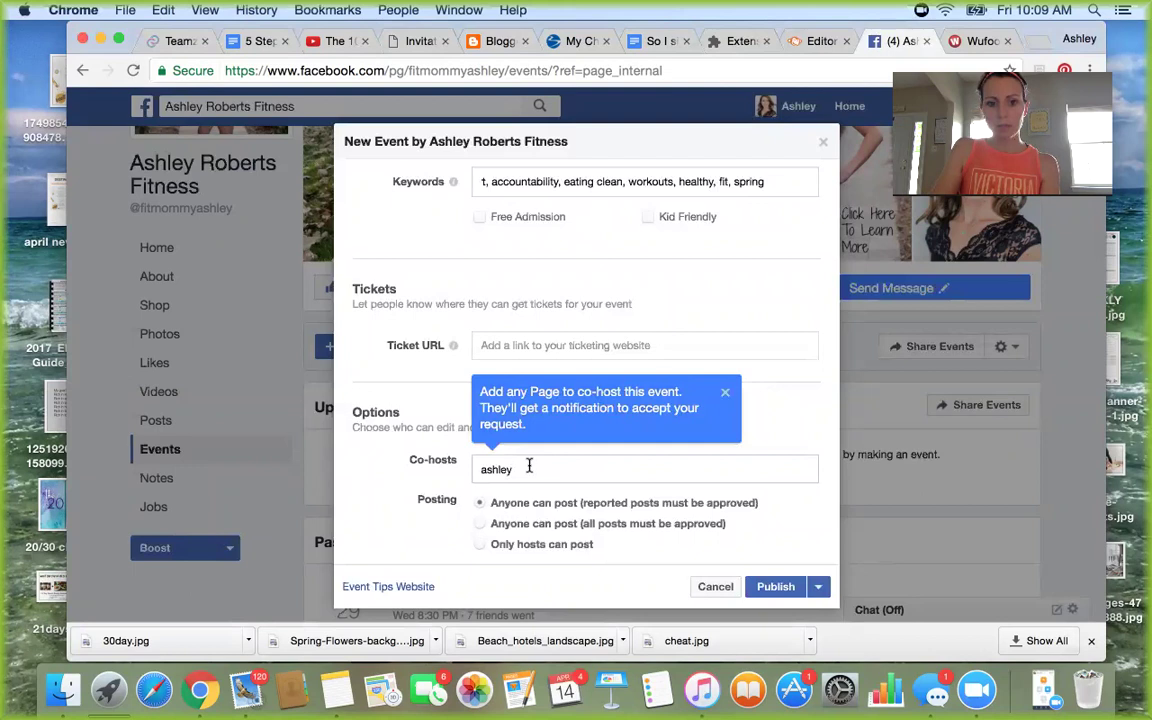
{"action": "type", "text": " r"}
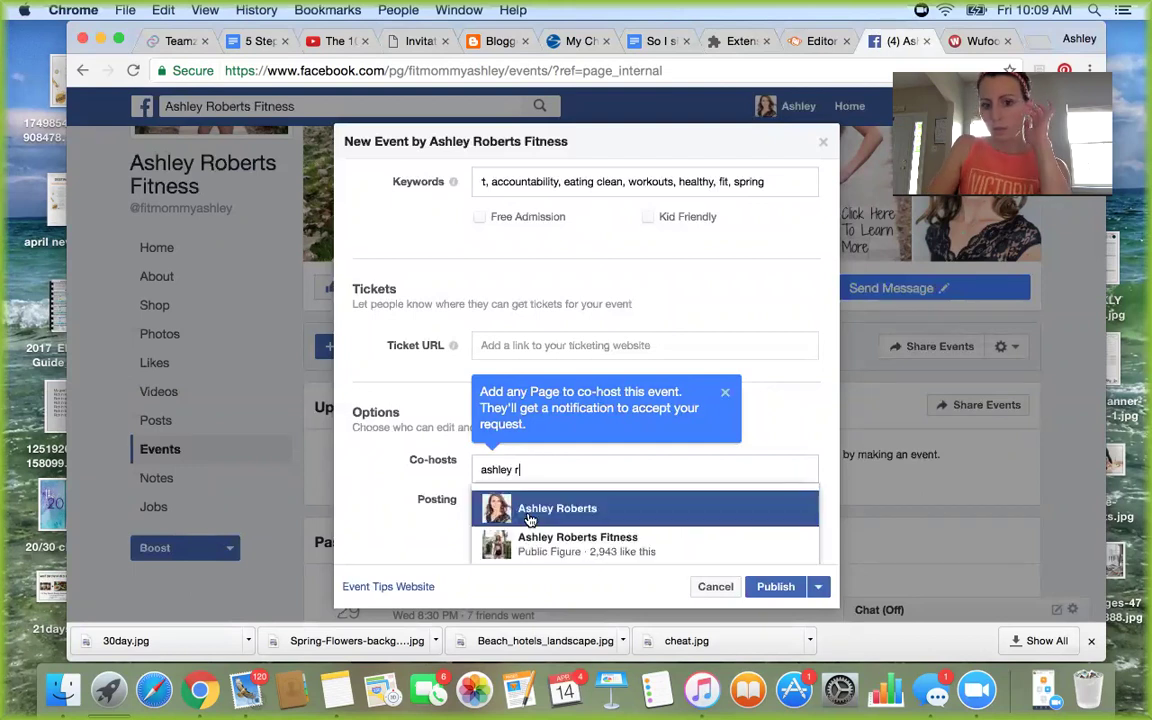
{"action": "left_click", "coordinate": [529, 508]}
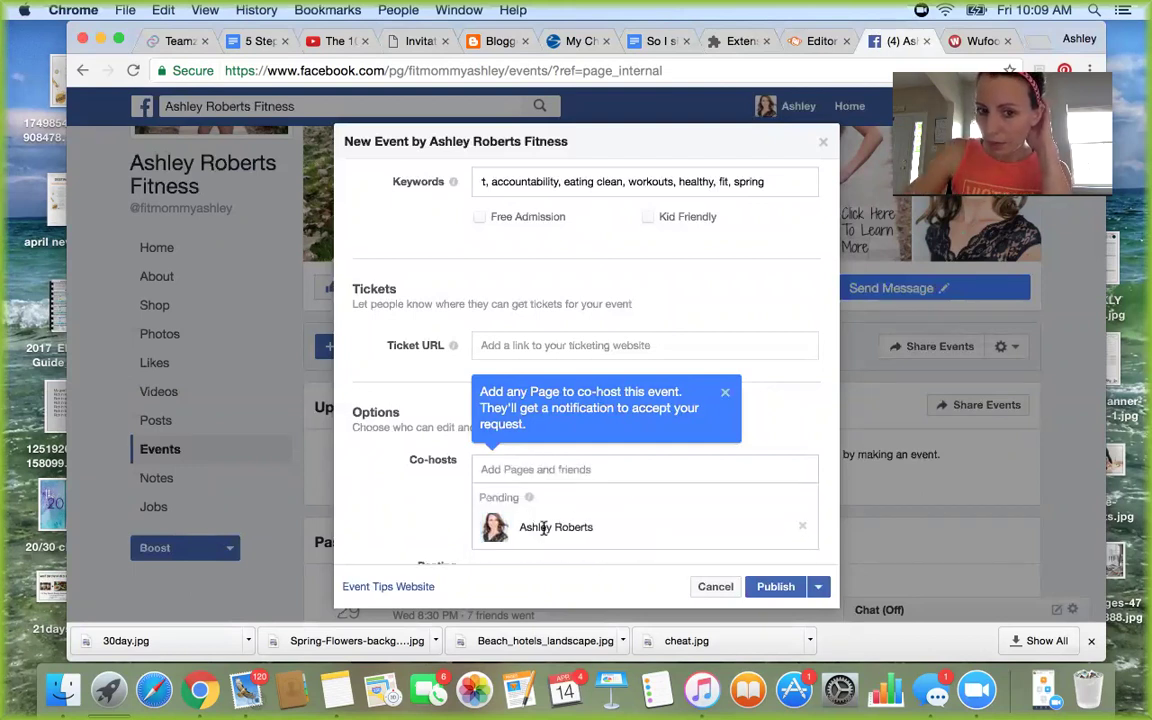
{"action": "left_click", "coordinate": [727, 393]}
{"action": "scroll", "coordinate": [658, 378], "scroll_direction": "down", "scroll_amount": 3}
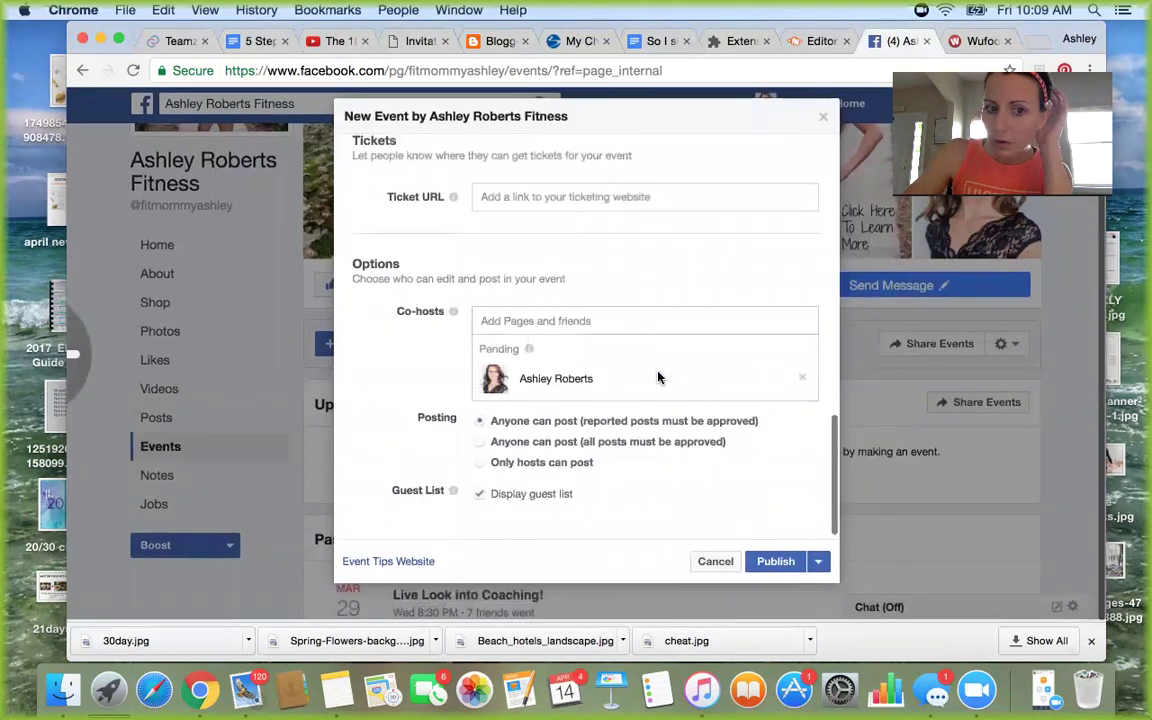
Step: Leave the event form, open the business page's Events list, and start another event
{"action": "key", "text": "super+bracketleft"}
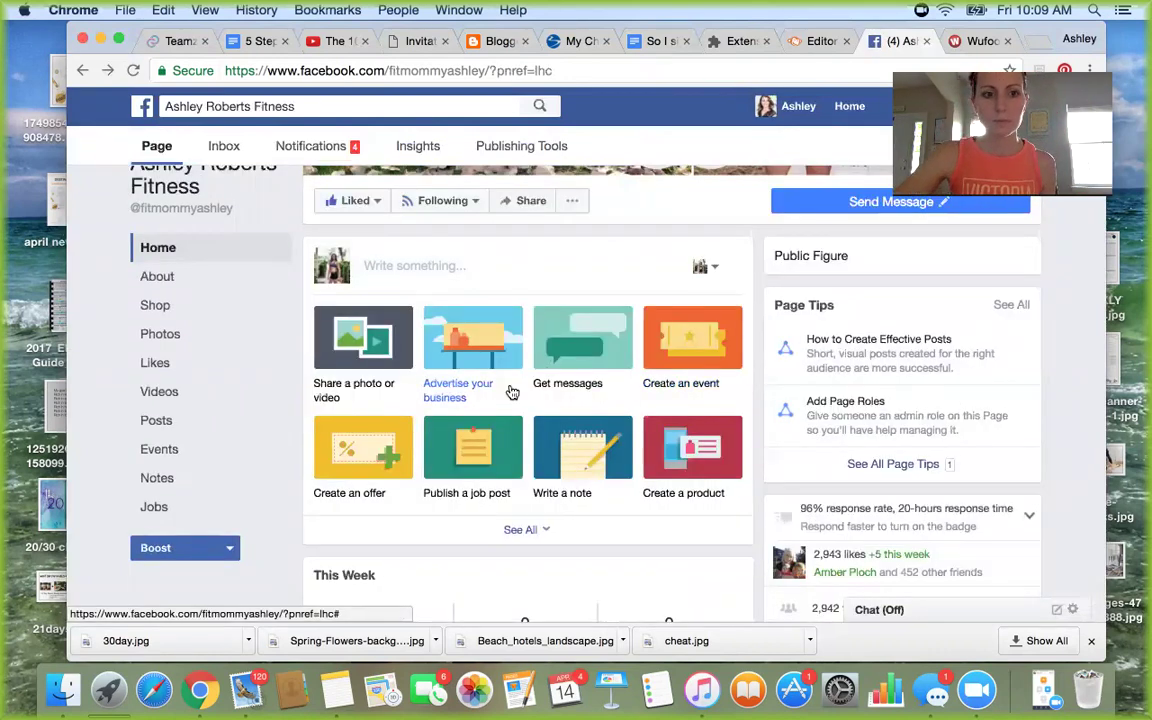
{"action": "scroll", "coordinate": [507, 390], "scroll_direction": "up", "scroll_amount": 2}
{"action": "scroll", "coordinate": [511, 392], "scroll_direction": "down", "scroll_amount": 1}
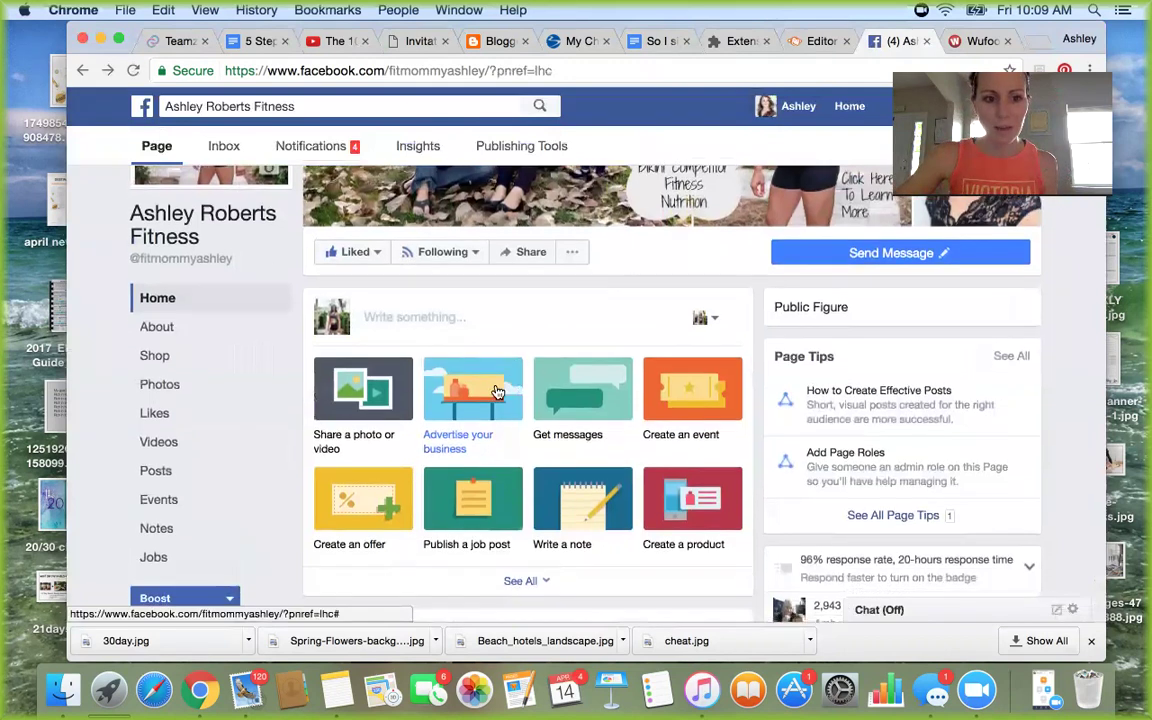
{"action": "left_click", "coordinate": [158, 499]}
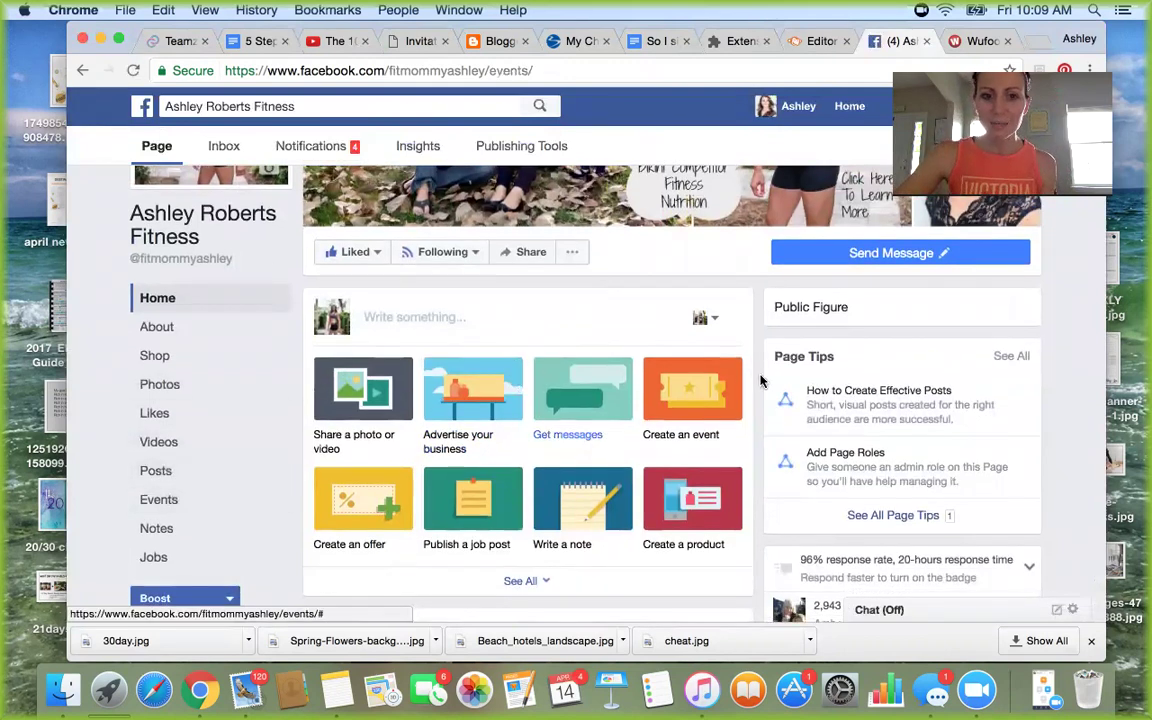
{"action": "scroll", "coordinate": [338, 438], "scroll_direction": "down", "scroll_amount": 4}
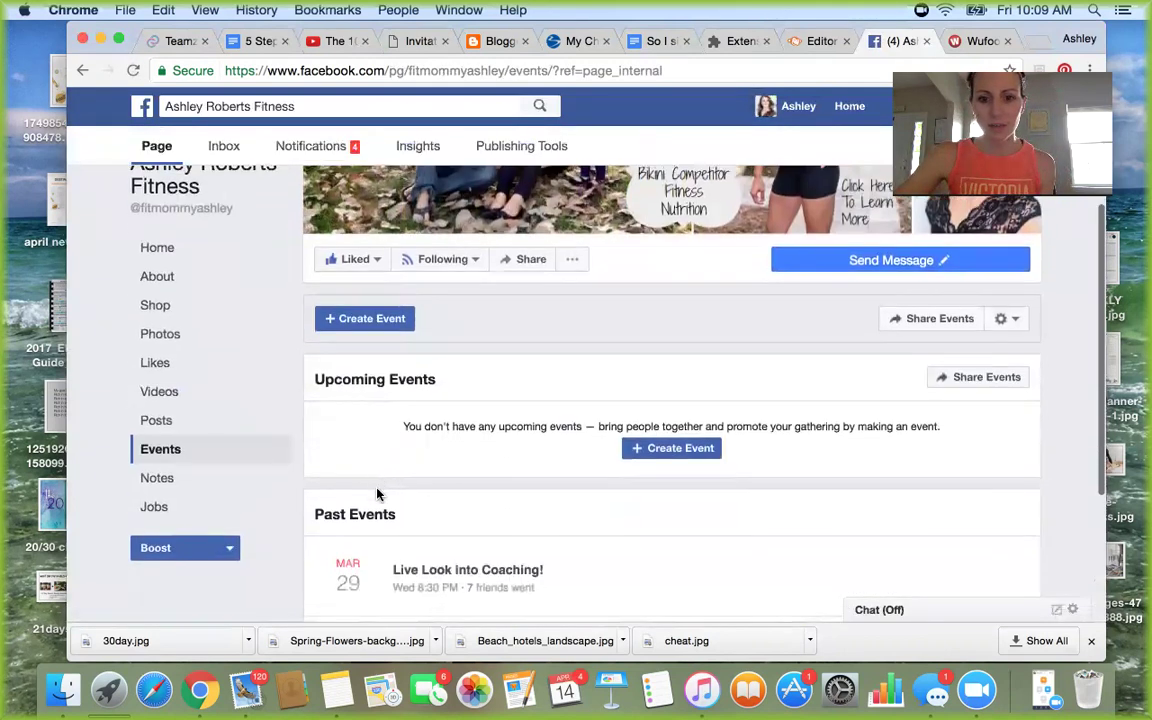
{"action": "mouse_move", "coordinate": [410, 262]}
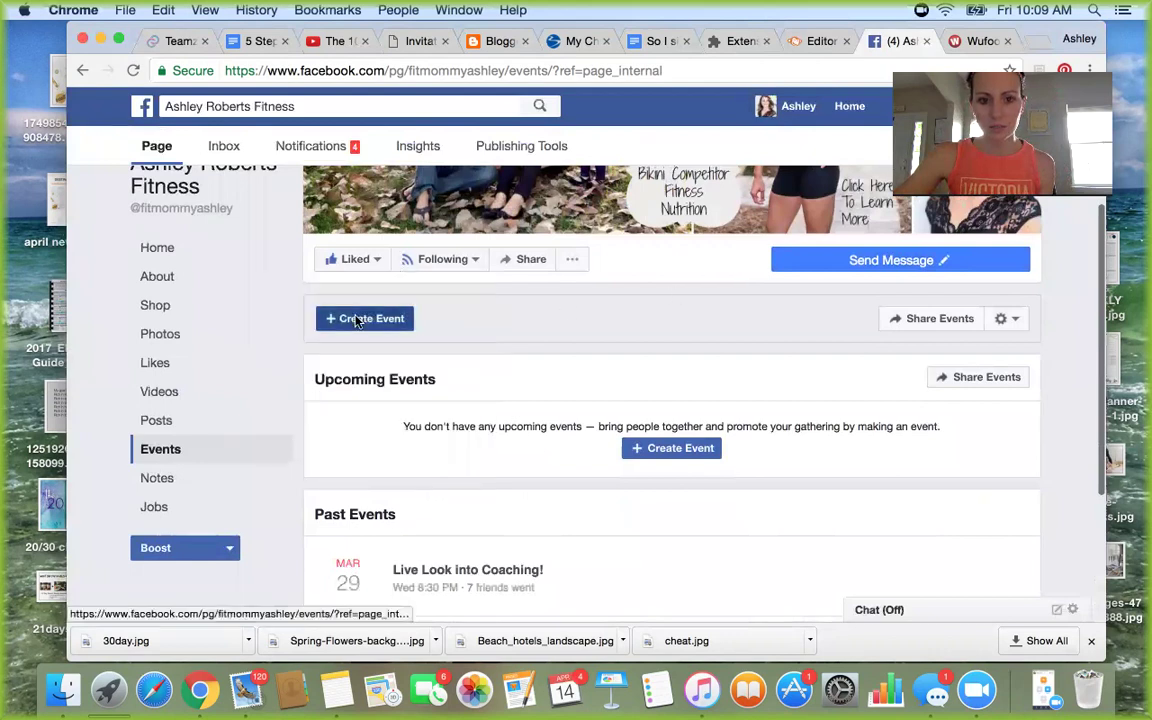
{"action": "left_click", "coordinate": [360, 318]}
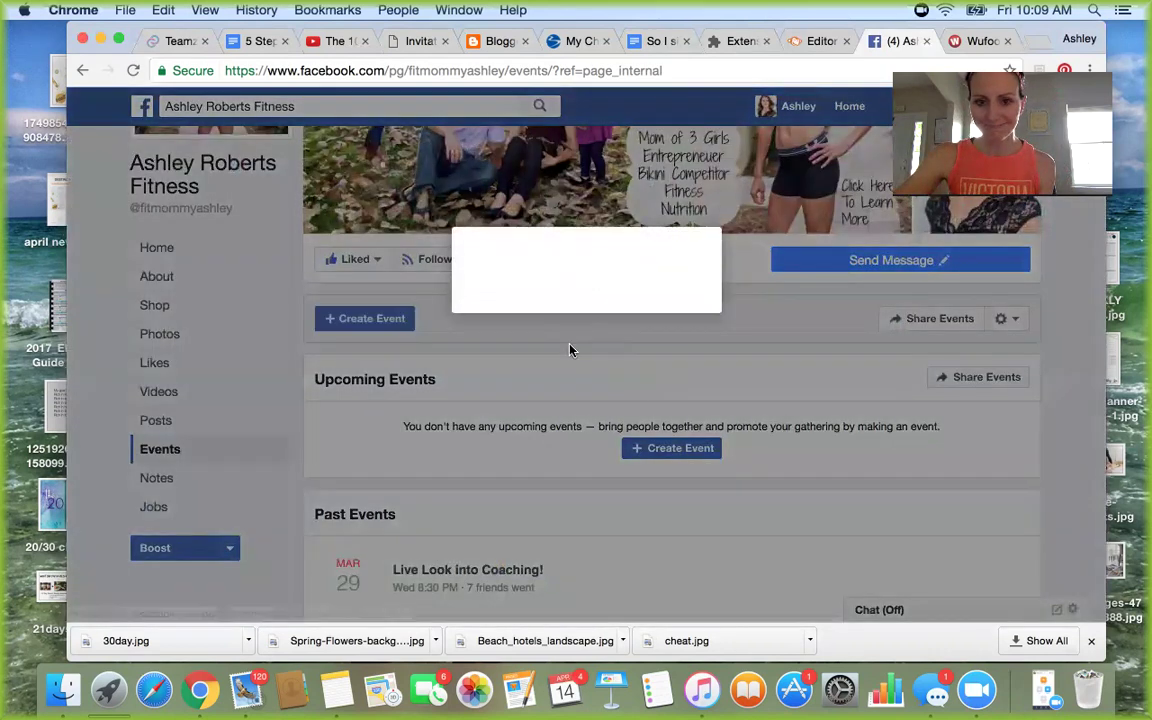
Step: Type the bootcamp title with its start date into the event name field
{"action": "left_click", "coordinate": [607, 455]}
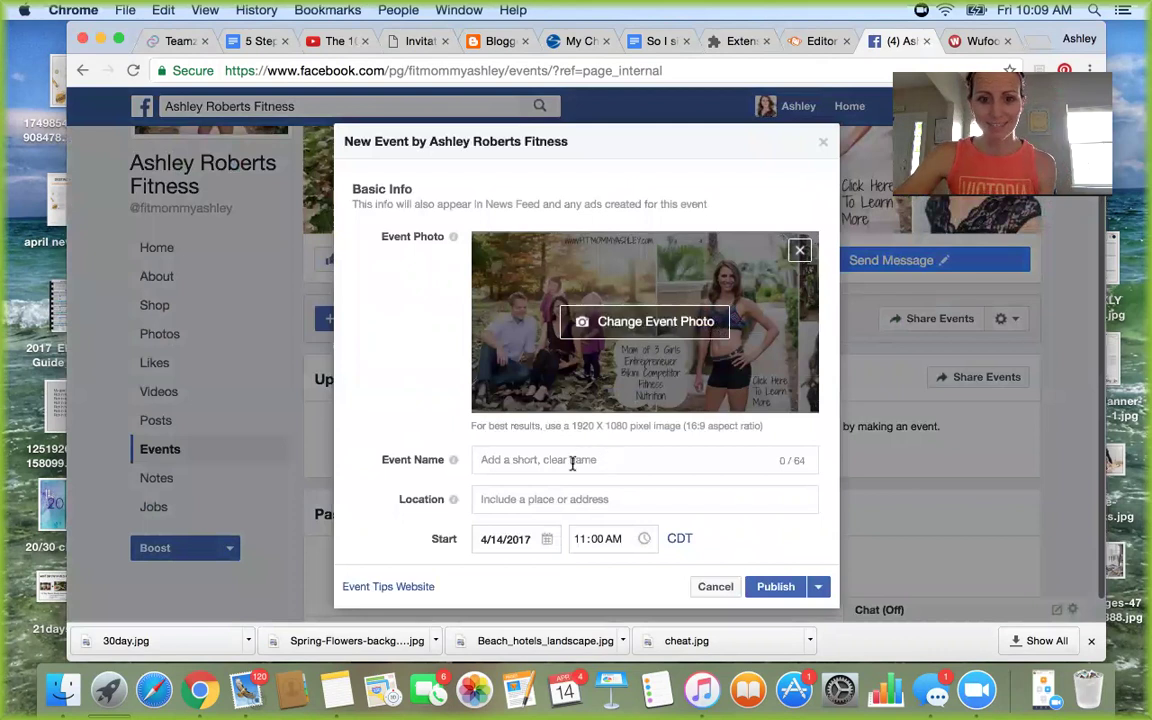
{"action": "left_click", "coordinate": [572, 462]}
{"action": "type", "text": "Spring Into Summer:  30 d"}
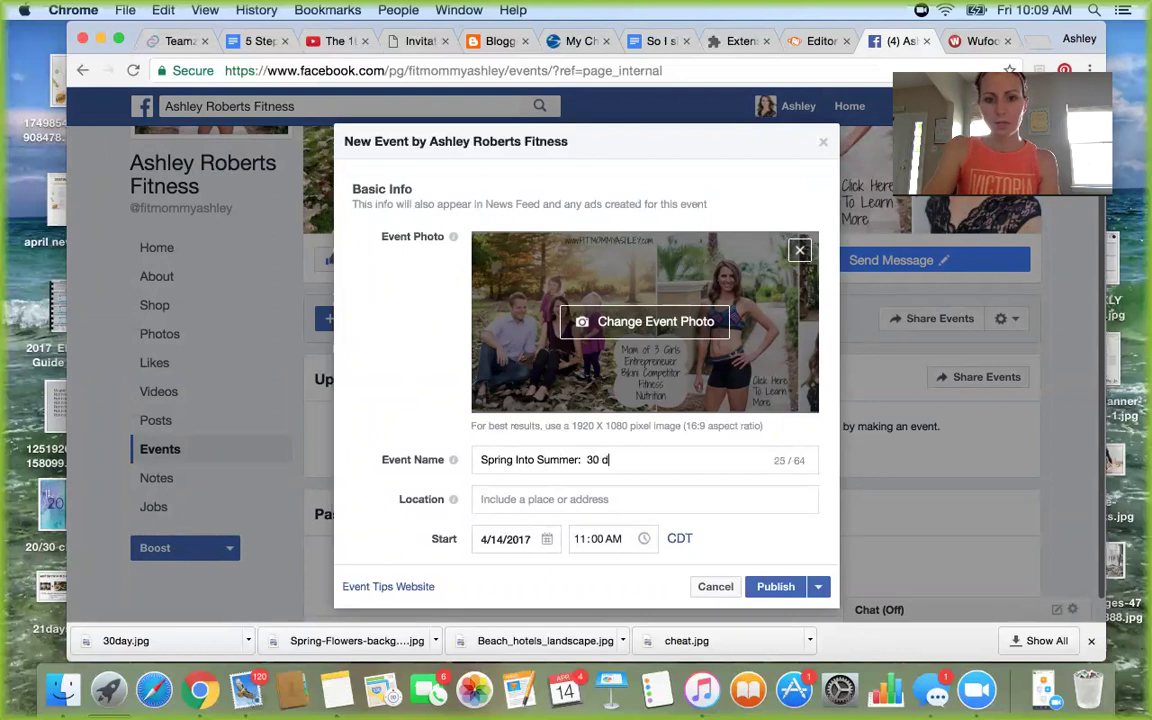
{"action": "type", "text": "alth & Fitness Boot"}
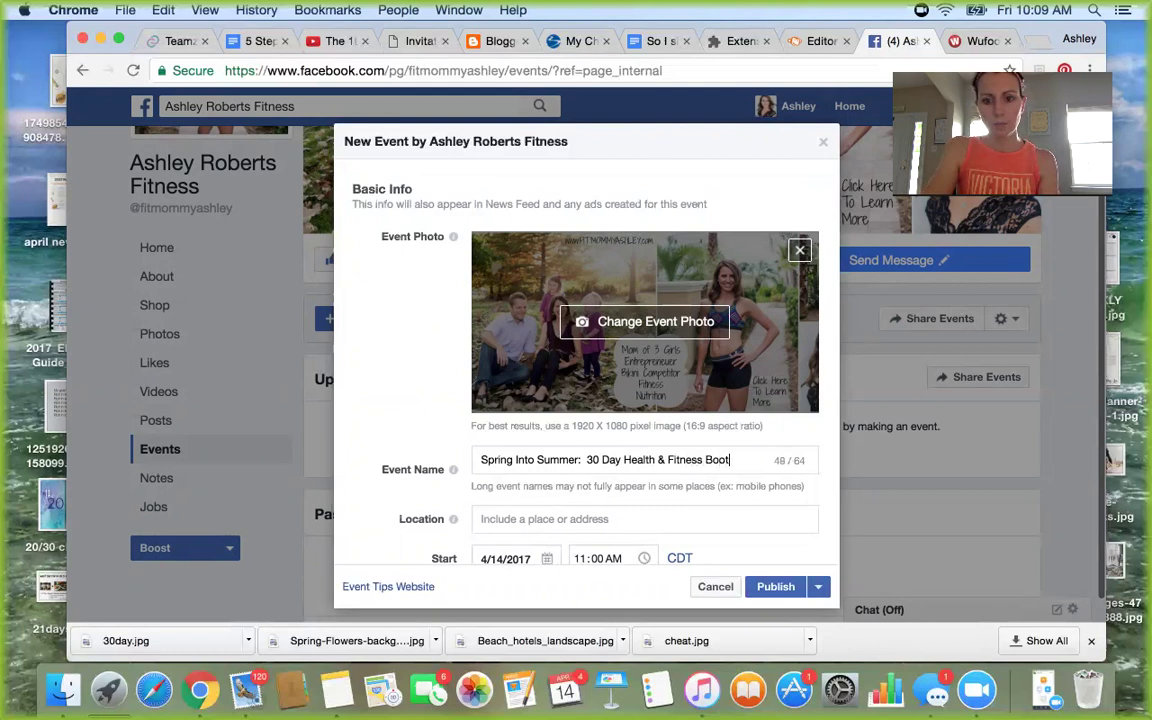
{"action": "type", "text": "camp St"}
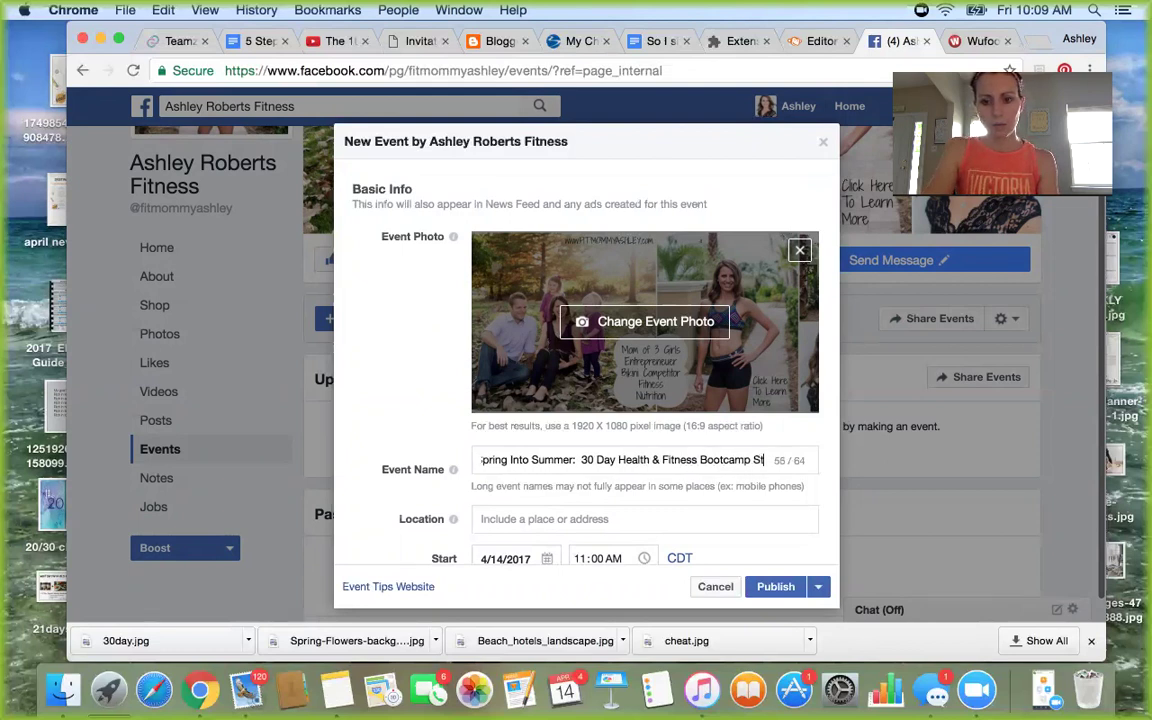
{"action": "type", "text": "arts 4/2"}
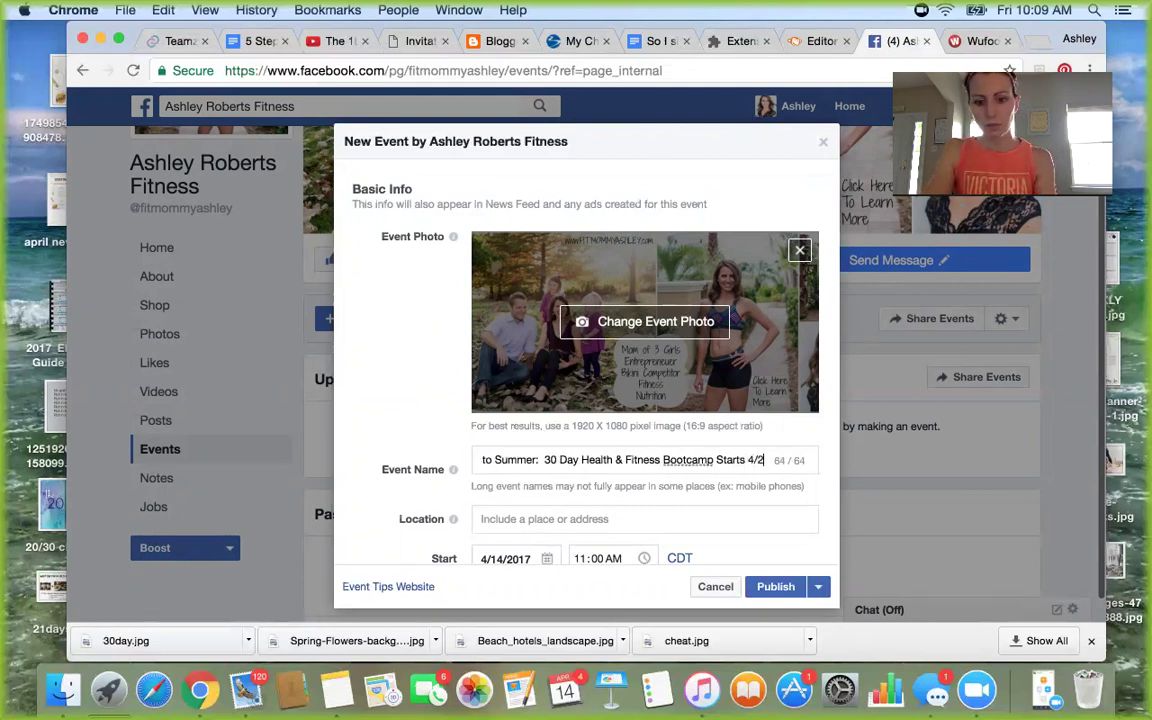
{"action": "key", "text": "BackSpace"}
{"action": "key", "text": "BackSpace"}
{"action": "key", "text": "BackSpace"}
{"action": "key", "text": "BackSpace"}
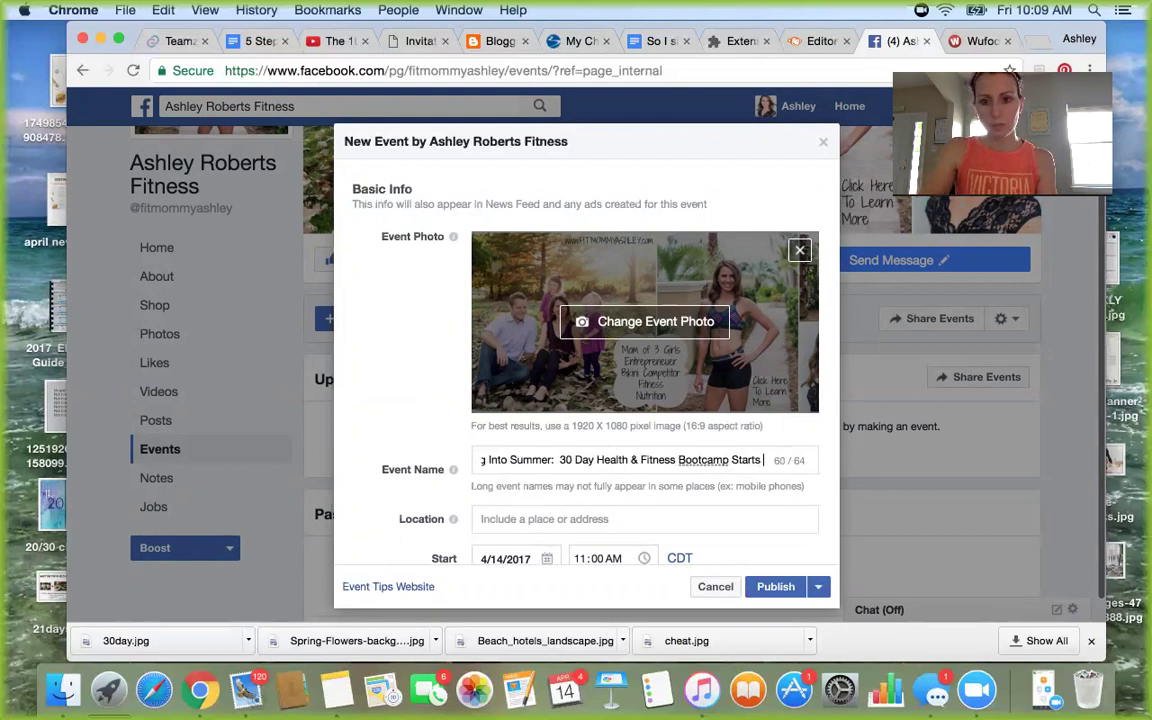
{"action": "key", "text": "BackSpace"}
{"action": "key", "text": "BackSpace"}
{"action": "key", "text": "BackSpace"}
{"action": "key", "text": "BackSpace"}
{"action": "key", "text": "BackSpace"}
{"action": "key", "text": "BackSpace"}
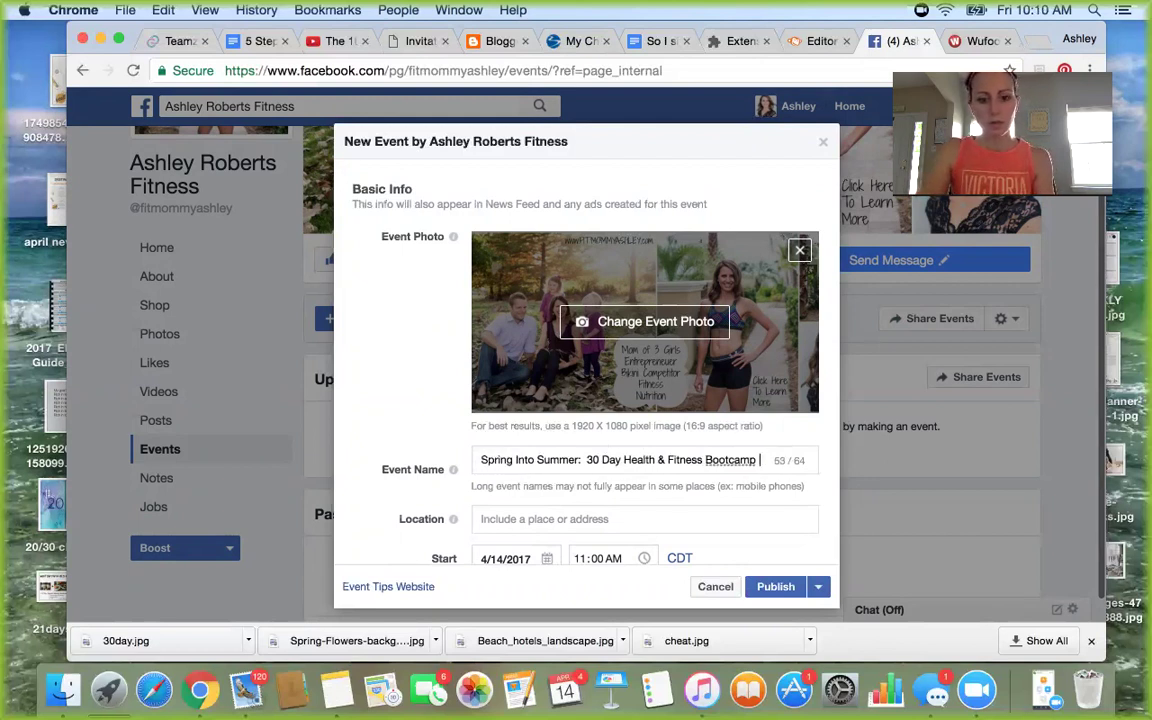
{"action": "type", "text": "4/23"}
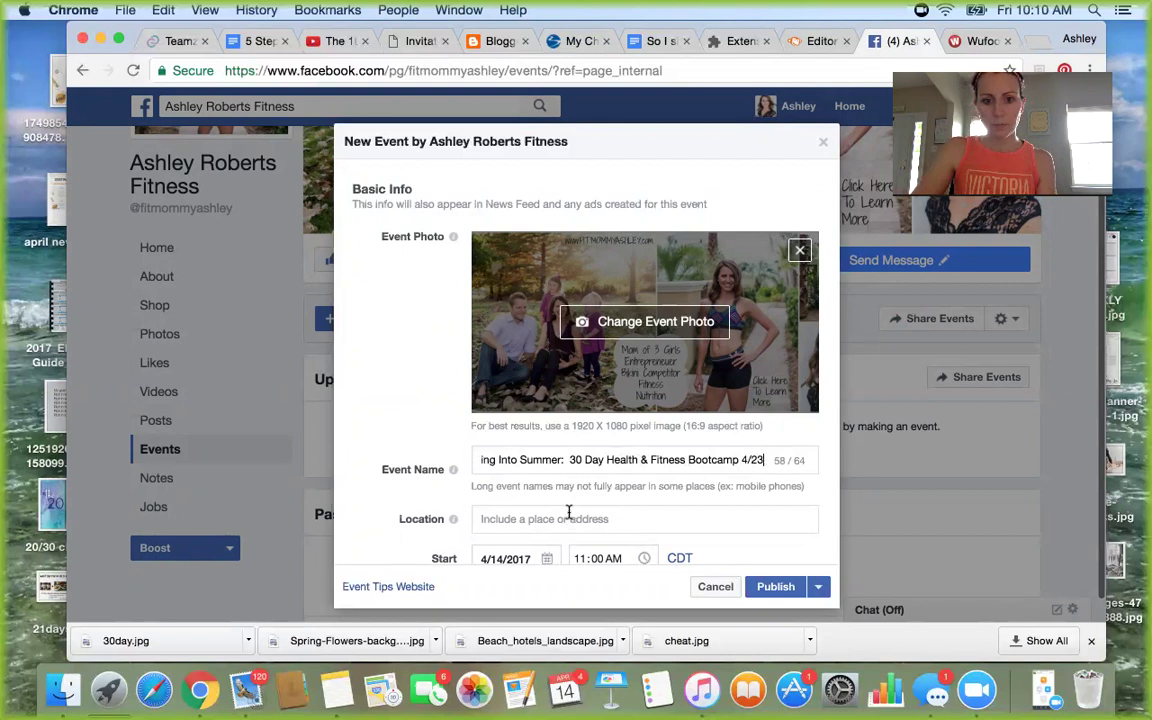
Step: Accept the suggested name 'Spring Into Summer: 30 Day Health & Fitness Bootcamp' and set end date 4/24/2017
{"action": "scroll", "coordinate": [566, 510], "scroll_direction": "down", "scroll_amount": 5}
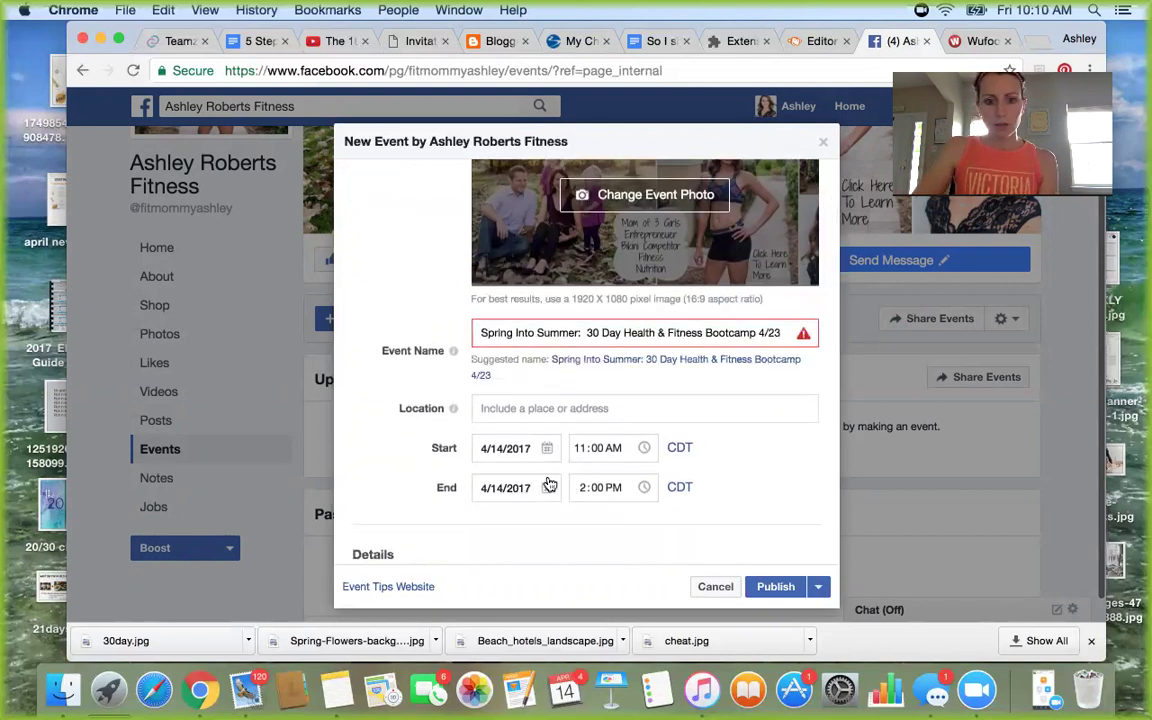
{"action": "key", "text": "BackSpace"}
{"action": "key", "text": "BackSpace"}
{"action": "key", "text": "BackSpace"}
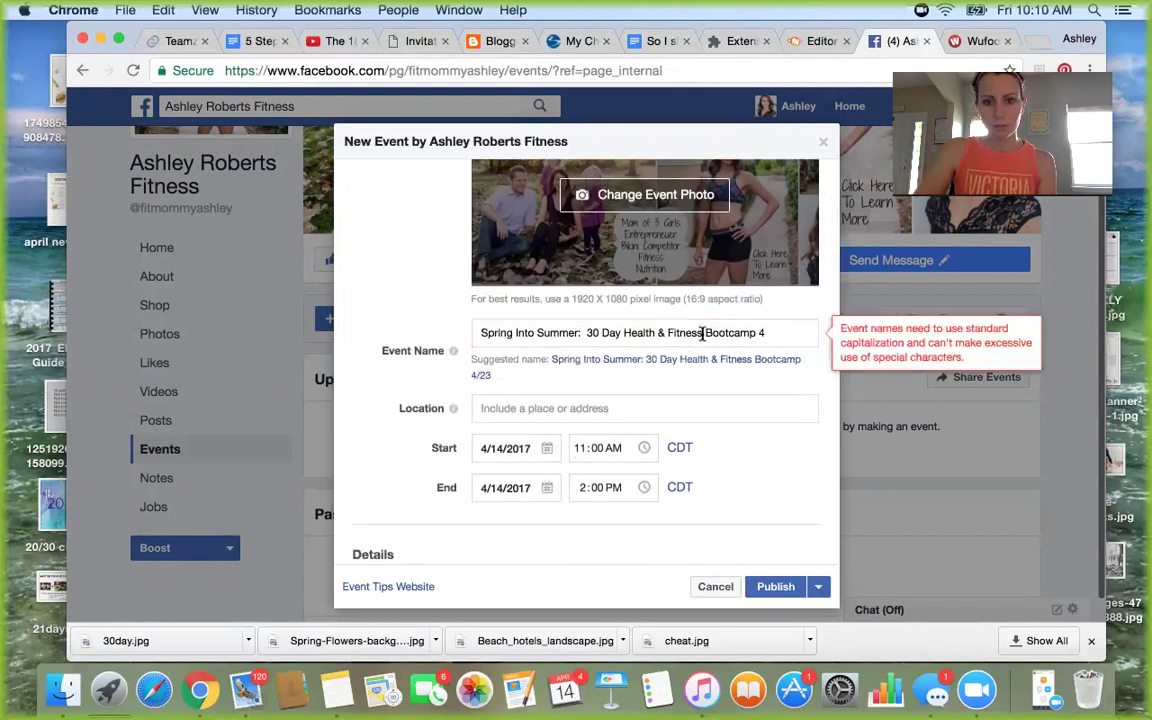
{"action": "left_click", "coordinate": [705, 334]}
{"action": "left_click", "coordinate": [713, 362]}
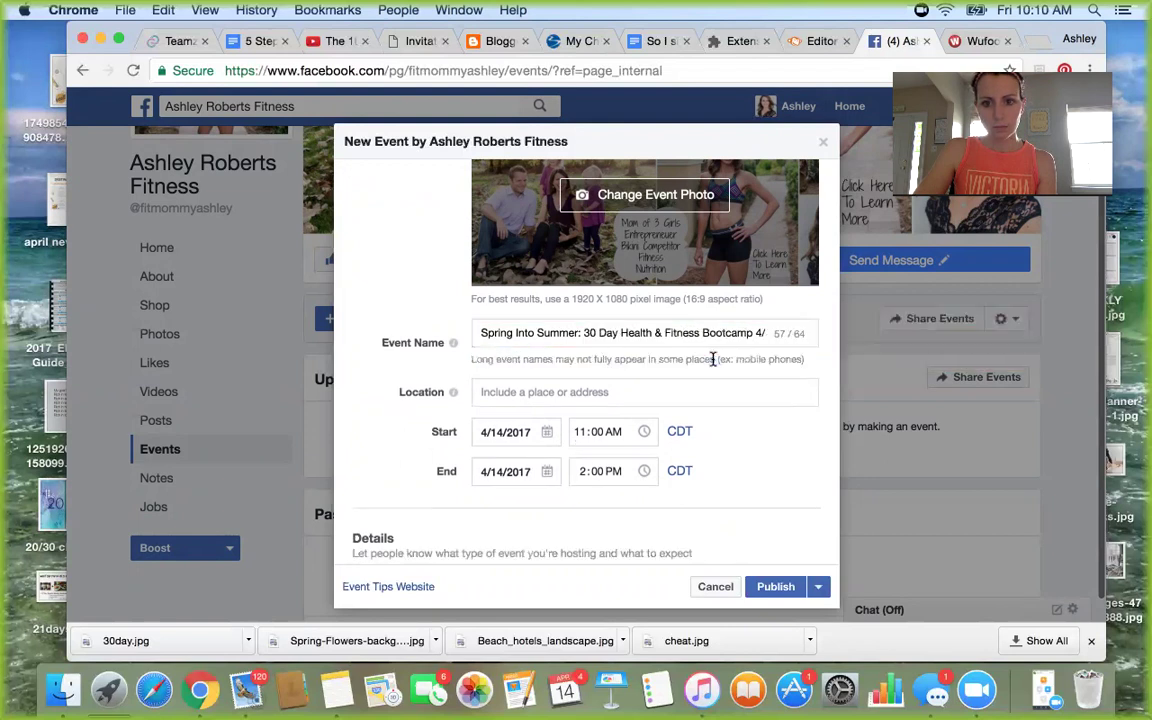
{"action": "left_click", "coordinate": [540, 482]}
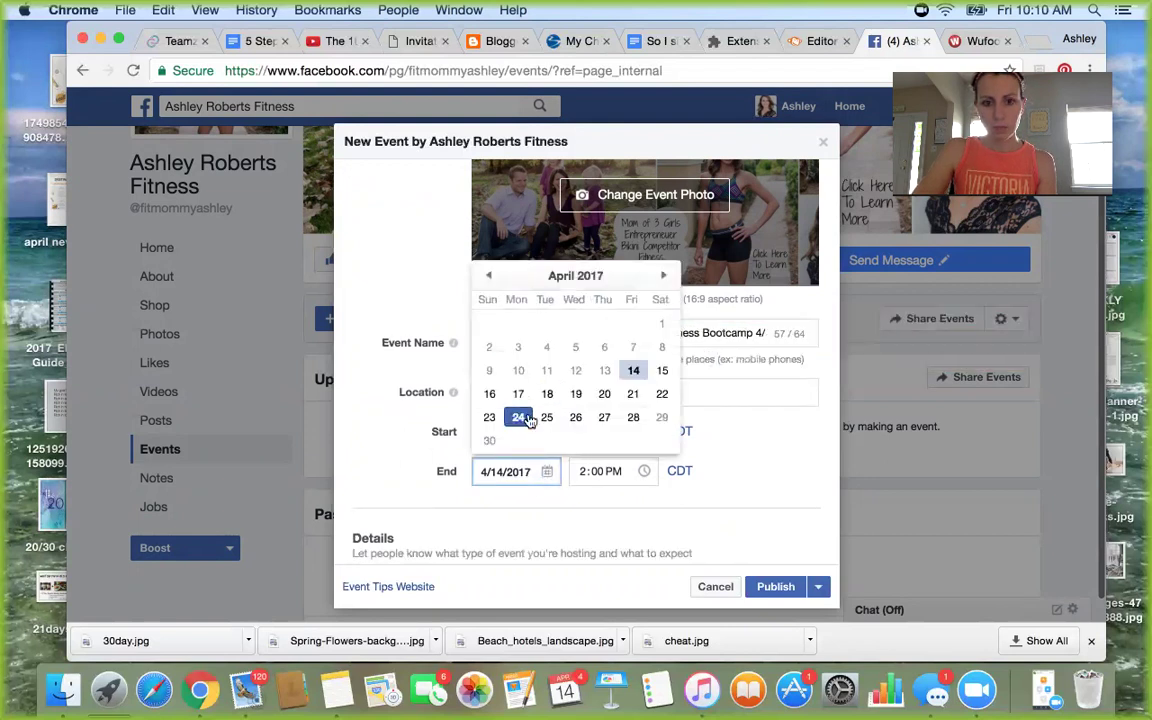
{"action": "left_click", "coordinate": [516, 417]}
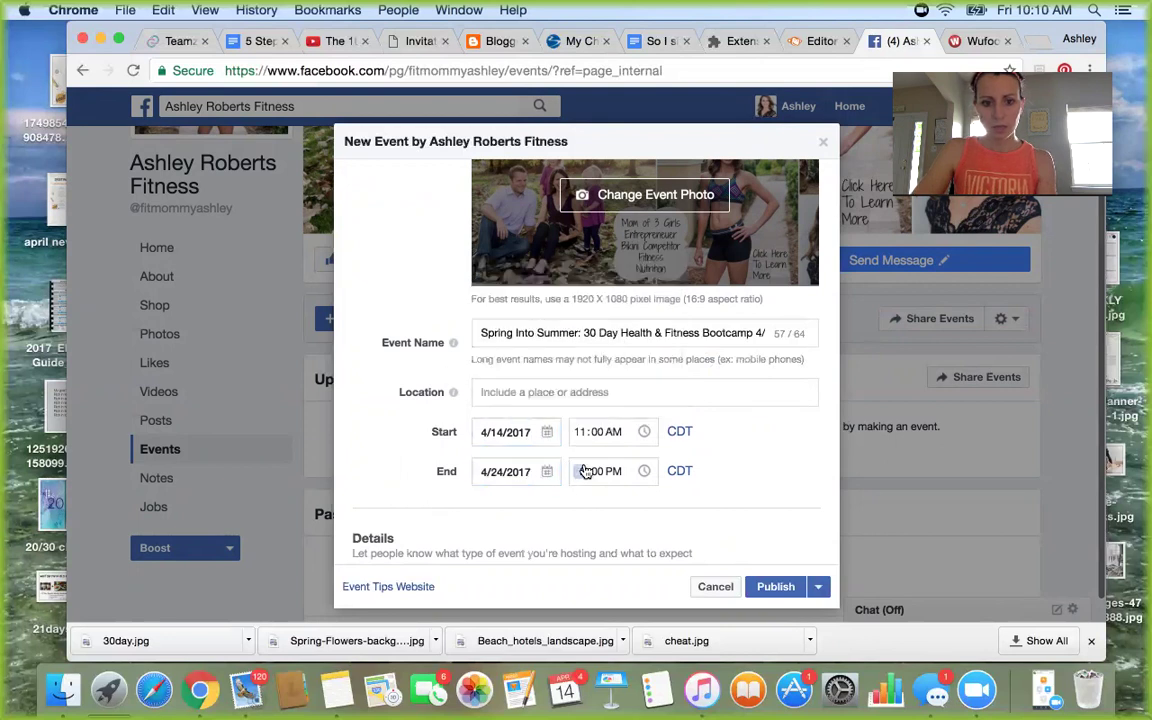
{"action": "scroll", "coordinate": [604, 507], "scroll_direction": "down", "scroll_amount": 5}
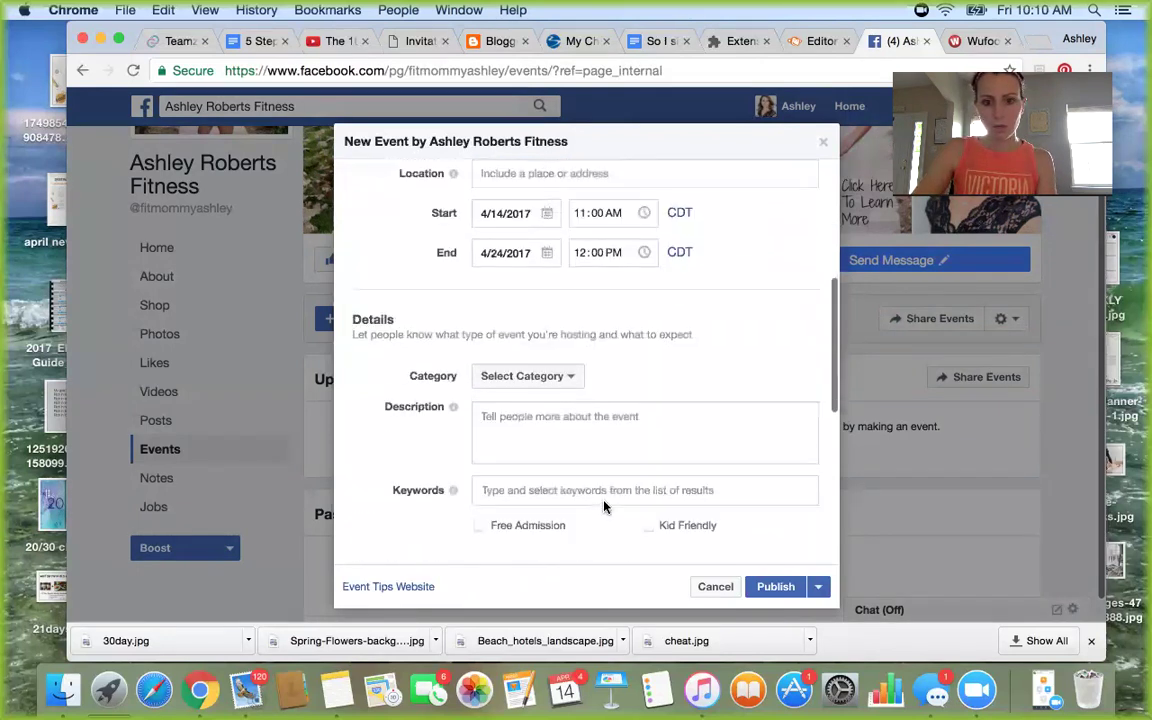
{"action": "left_click", "coordinate": [576, 438]}
{"action": "key", "text": "super+v"}
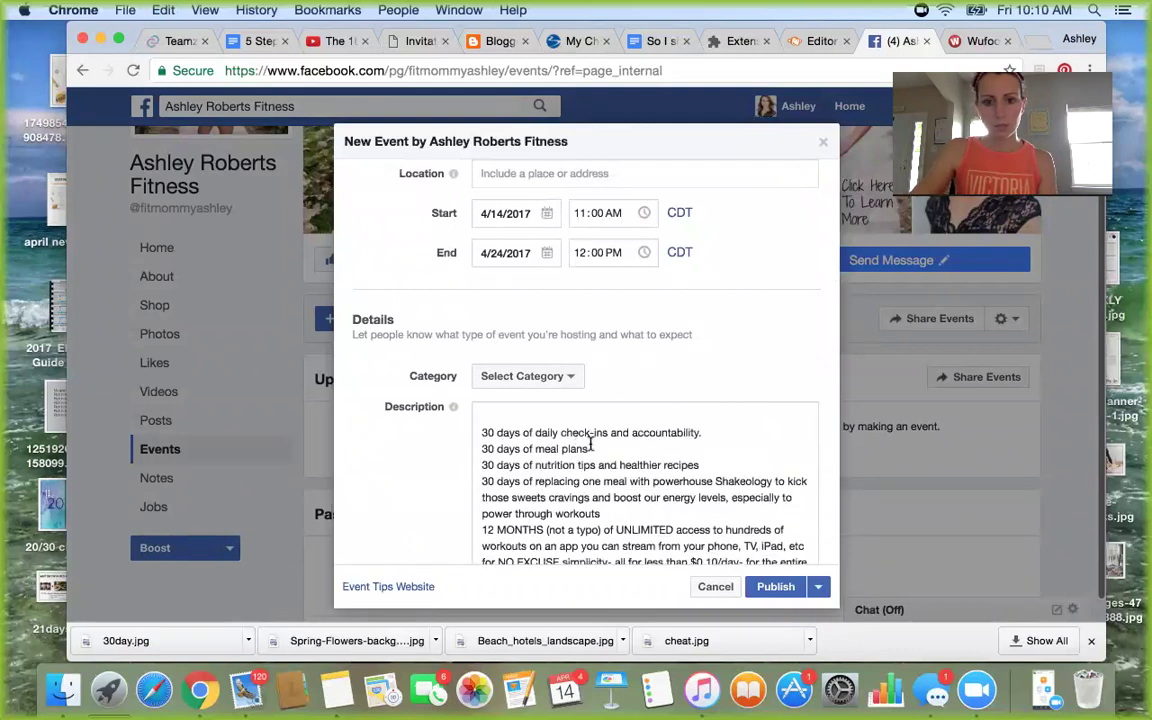
{"action": "scroll", "coordinate": [520, 430], "scroll_direction": "down", "scroll_amount": 3}
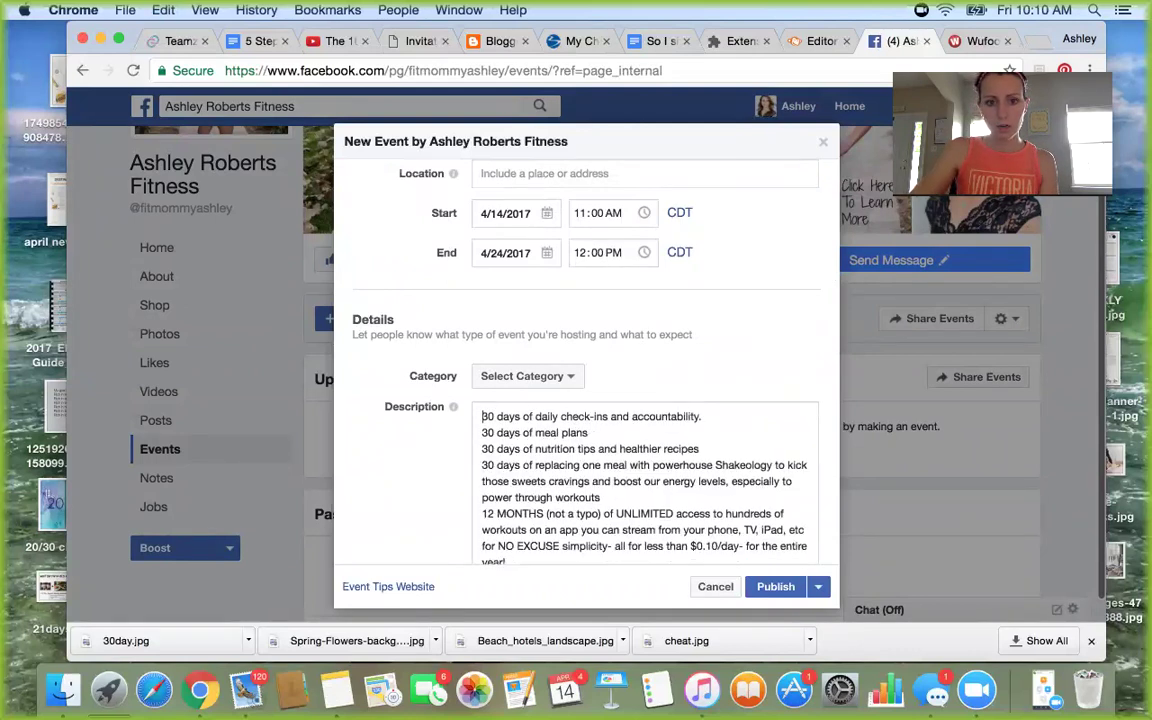
{"action": "scroll", "coordinate": [554, 428], "scroll_direction": "down", "scroll_amount": 5}
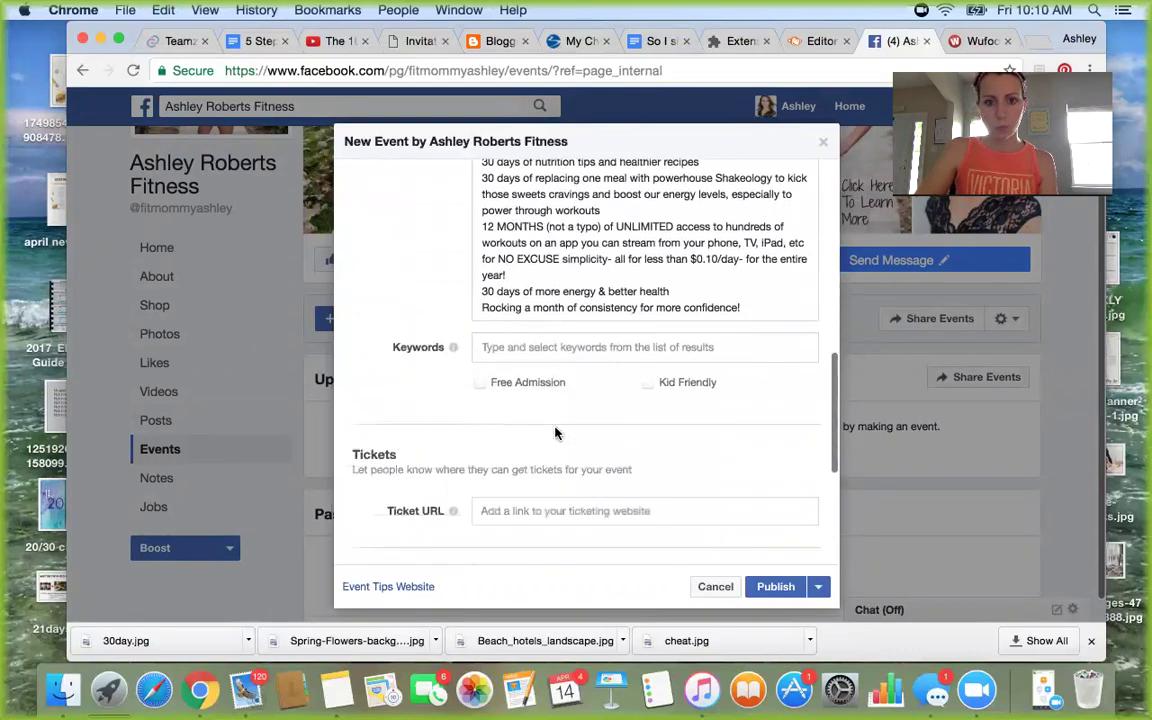
{"action": "scroll", "coordinate": [556, 432], "scroll_direction": "down", "scroll_amount": 4}
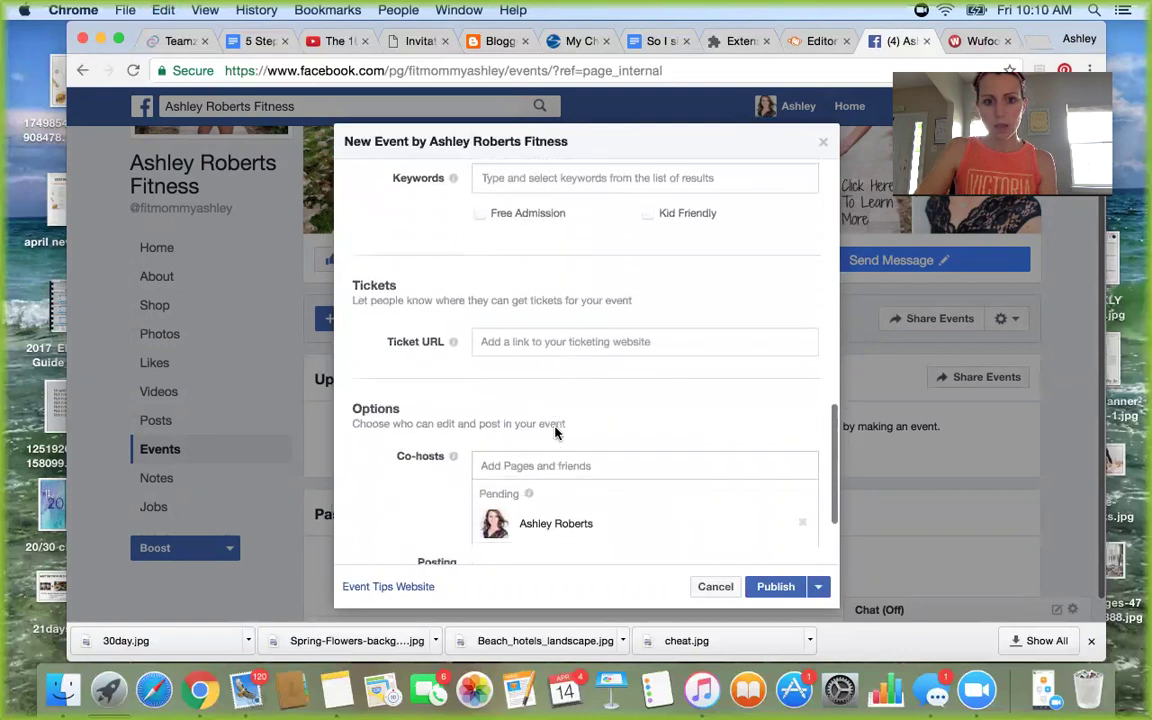
{"action": "scroll", "coordinate": [514, 424], "scroll_direction": "down", "scroll_amount": 2}
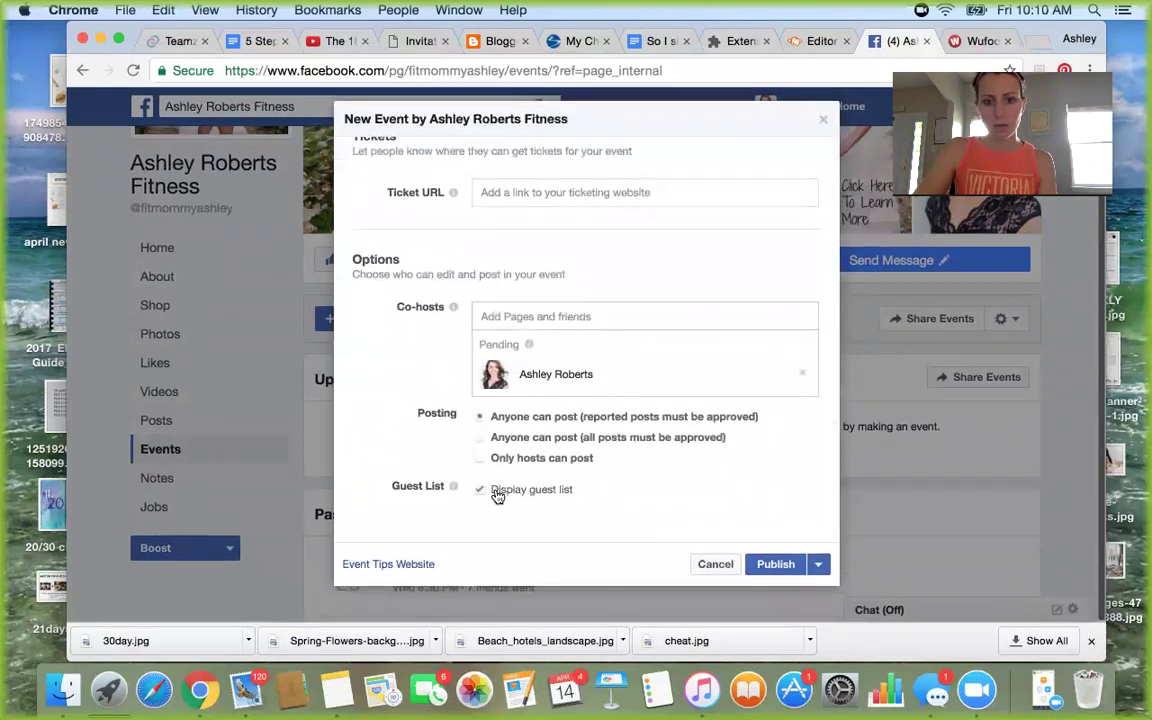
{"action": "scroll", "coordinate": [585, 494], "scroll_direction": "up", "scroll_amount": 12}
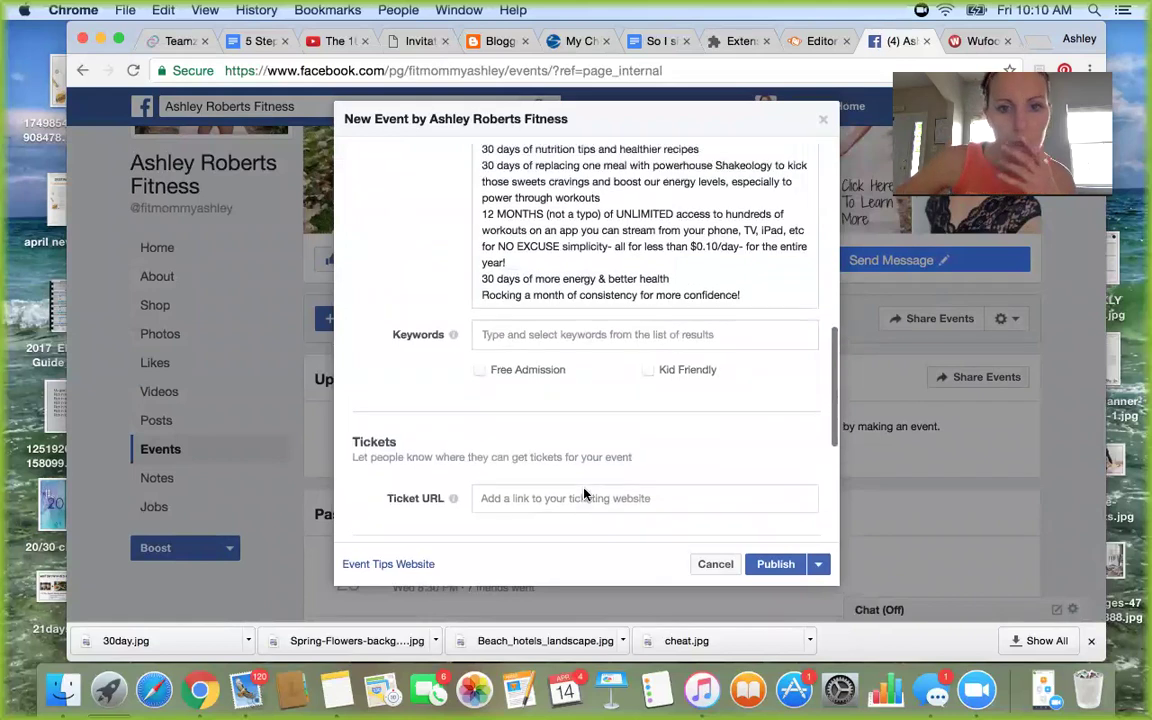
{"action": "scroll", "coordinate": [585, 494], "scroll_direction": "up", "scroll_amount": 7}
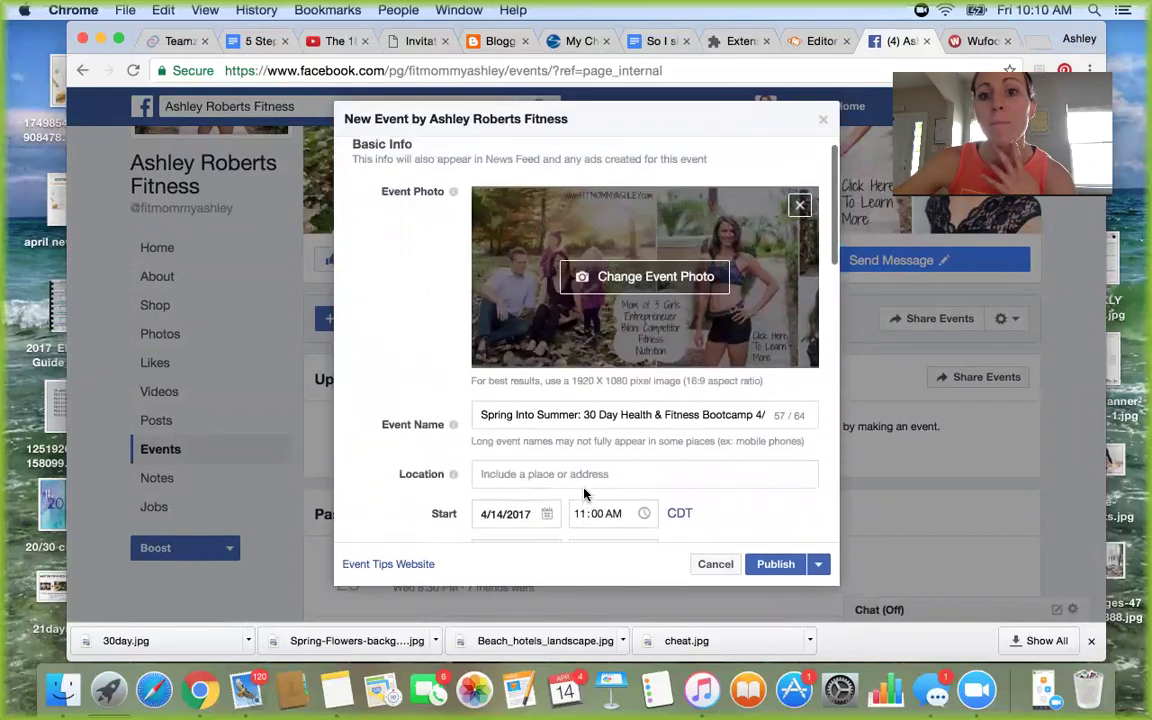
Step: Replace the event cover photo with SIS4/23.jpg from the Desktop, then switch to the PicMonkey design
{"action": "left_click", "coordinate": [607, 288]}
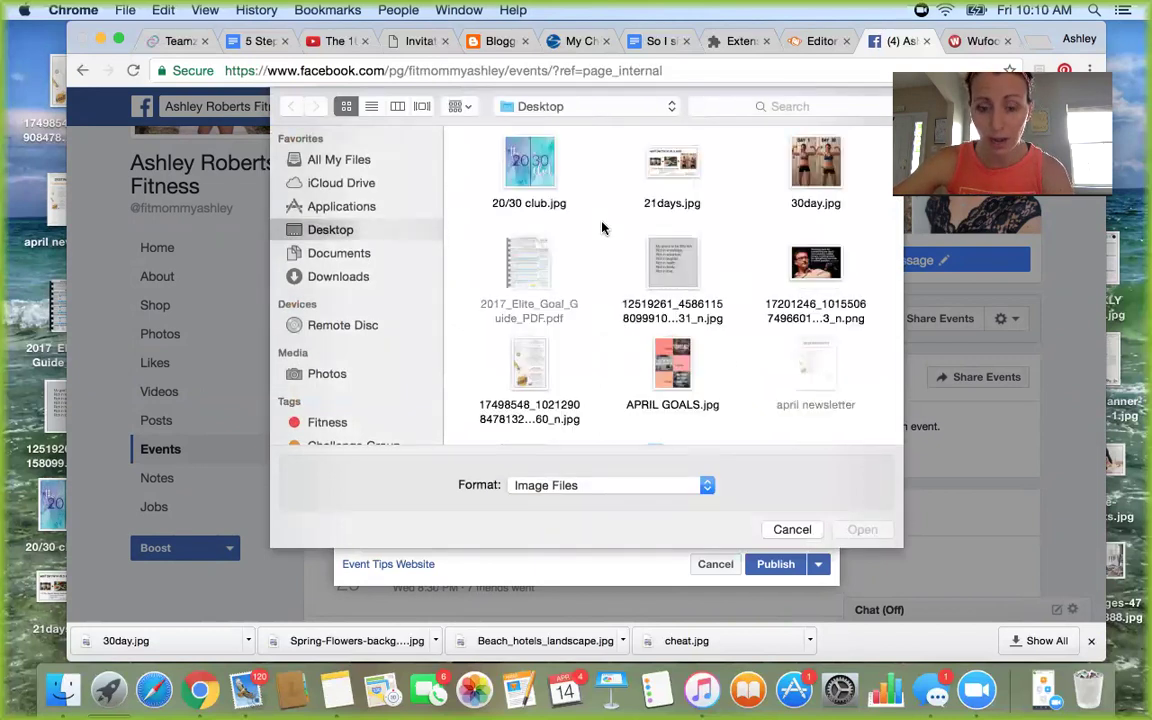
{"action": "scroll", "coordinate": [601, 220], "scroll_direction": "down", "scroll_amount": 3}
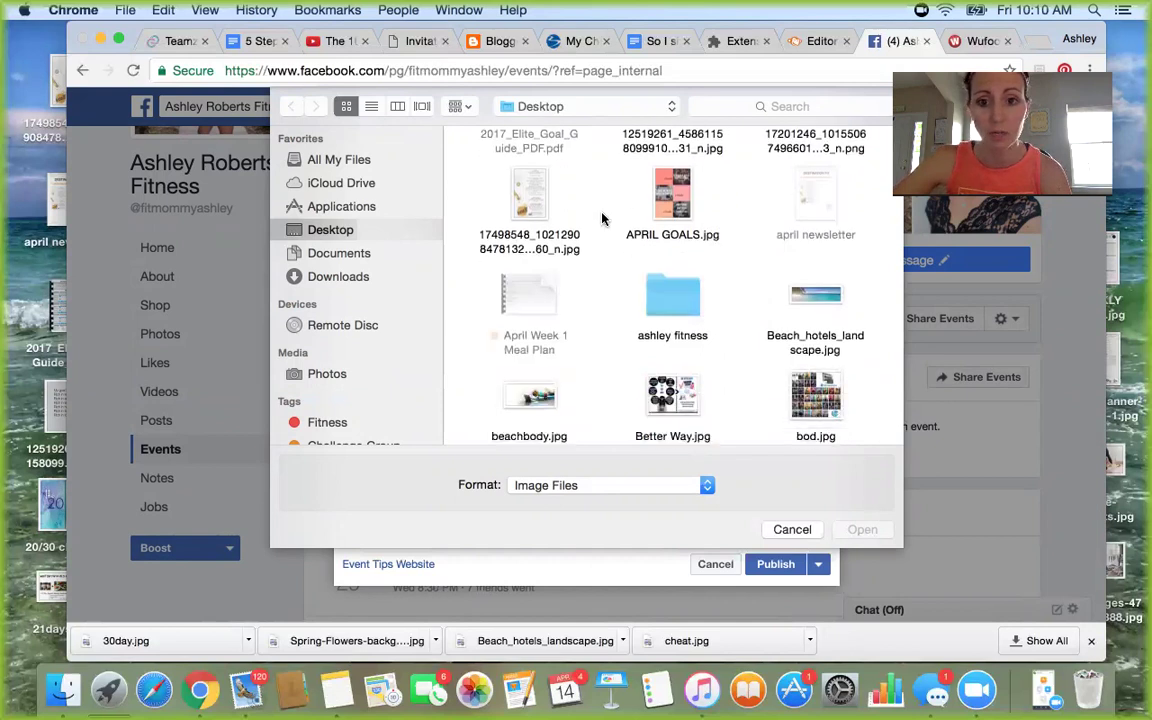
{"action": "scroll", "coordinate": [609, 288], "scroll_direction": "down", "scroll_amount": 6}
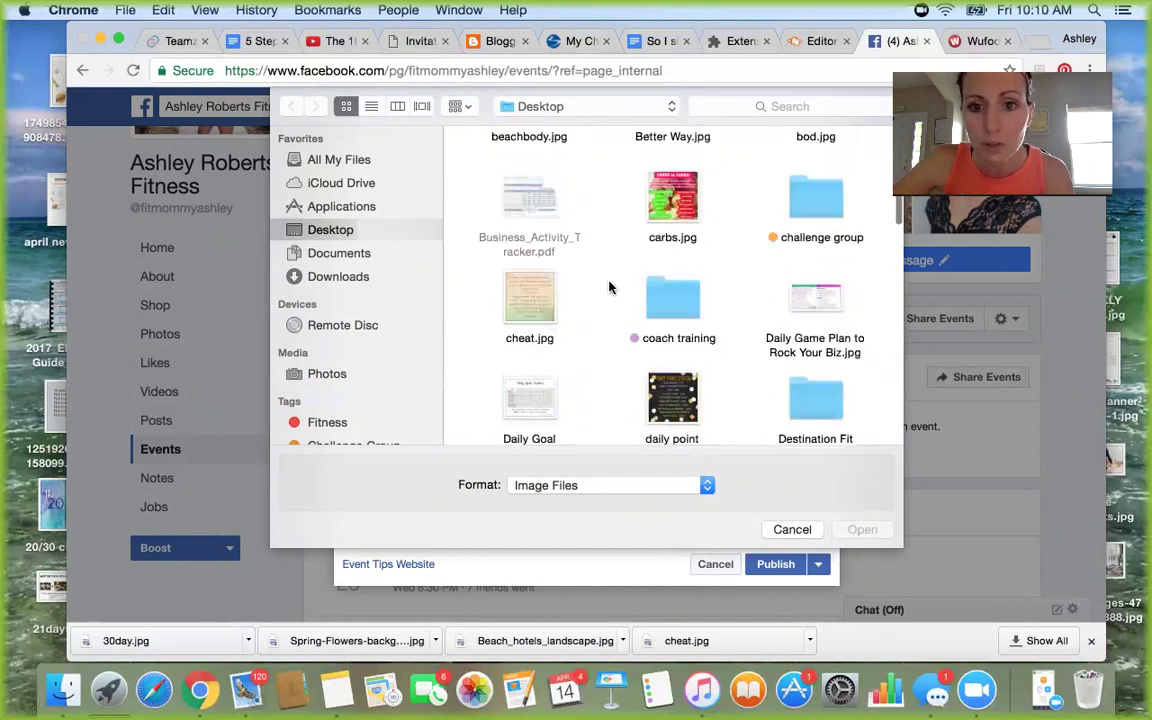
{"action": "scroll", "coordinate": [609, 288], "scroll_direction": "down", "scroll_amount": 8}
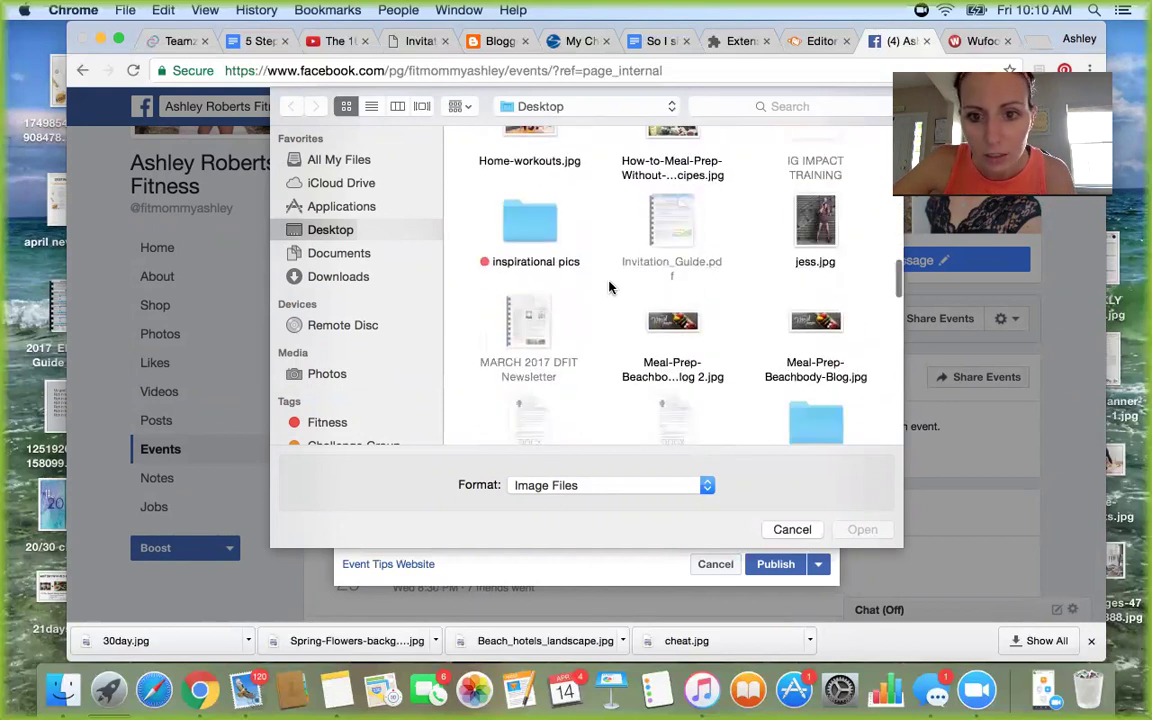
{"action": "scroll", "coordinate": [609, 288], "scroll_direction": "down", "scroll_amount": 8}
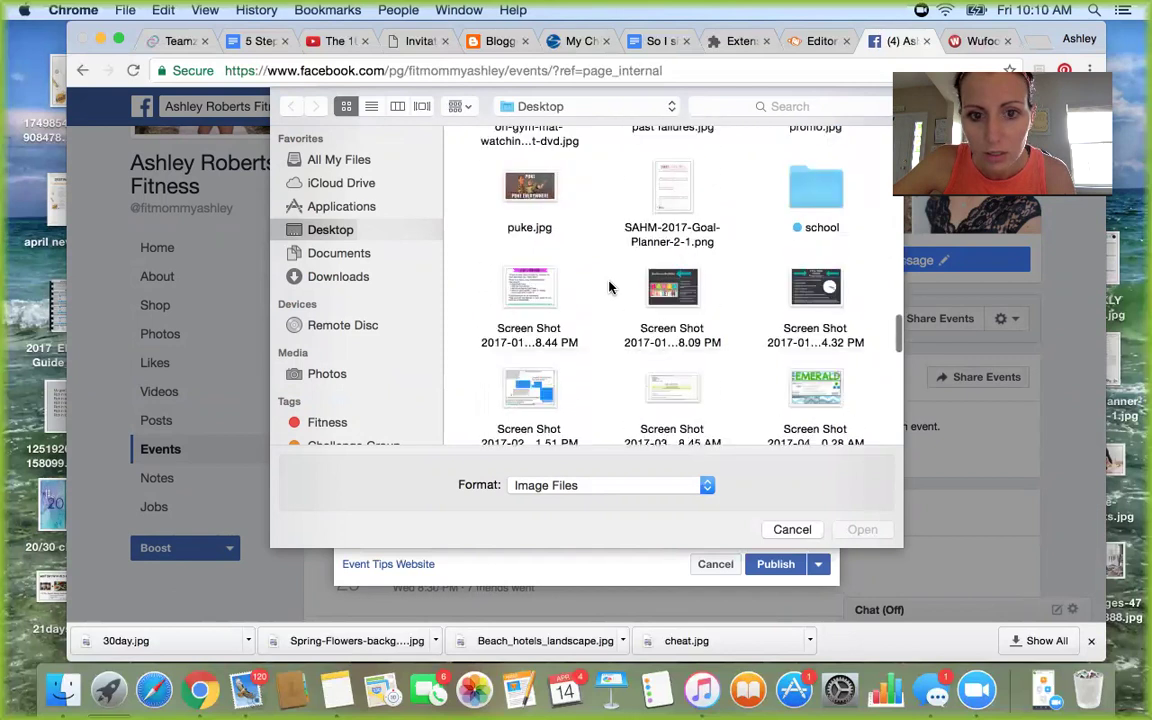
{"action": "scroll", "coordinate": [609, 288], "scroll_direction": "down", "scroll_amount": 4}
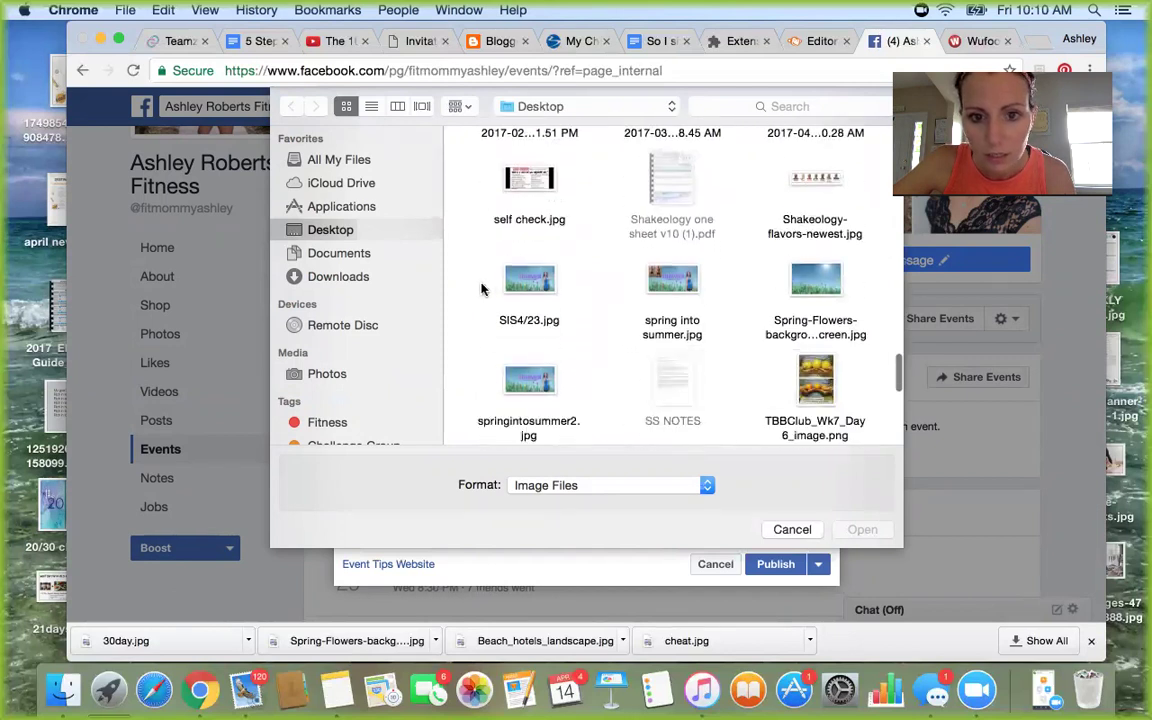
{"action": "left_click", "coordinate": [539, 288]}
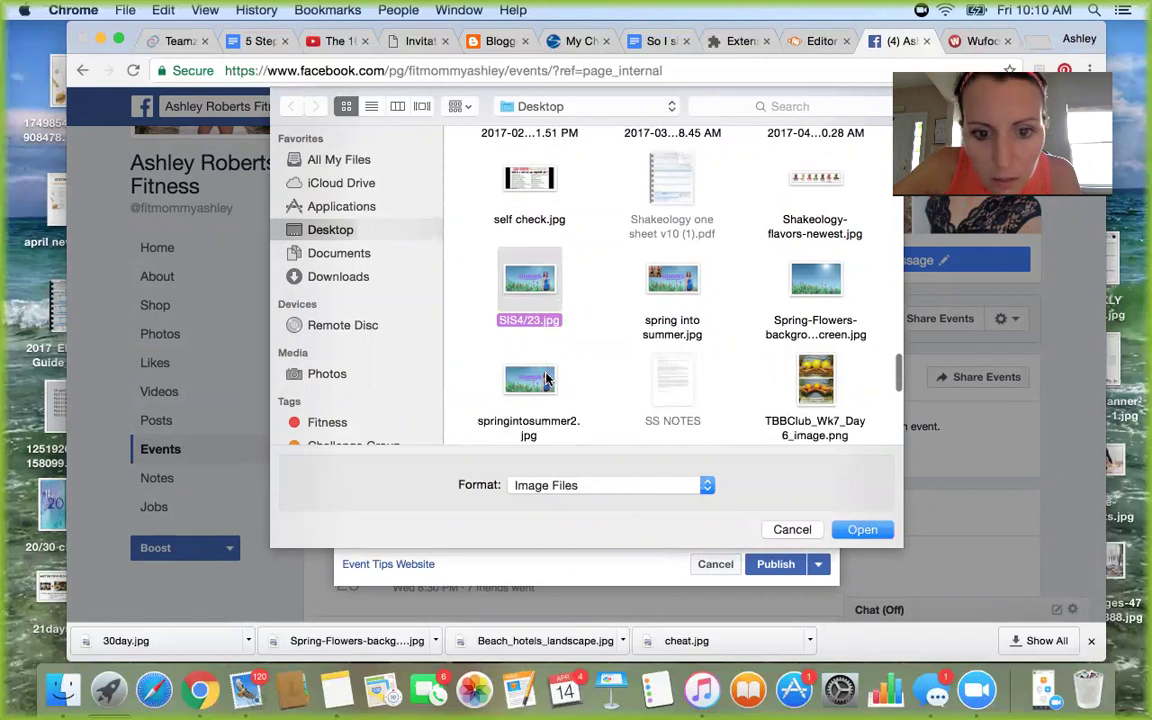
{"action": "left_click", "coordinate": [862, 531]}
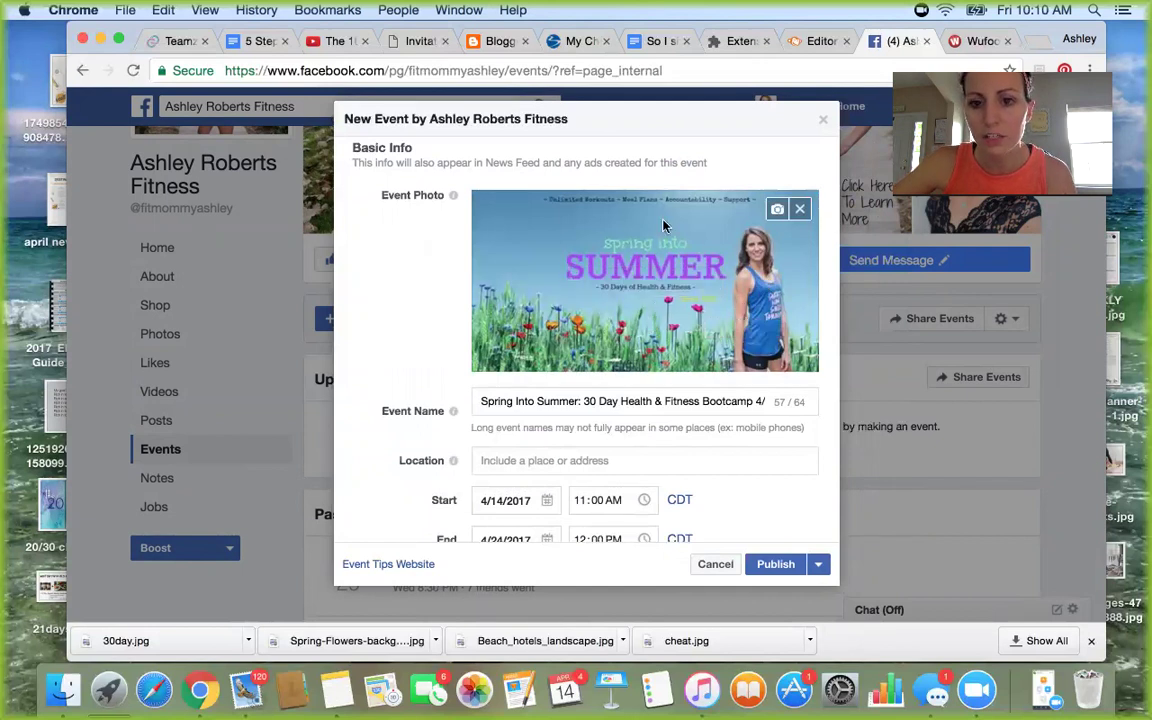
{"action": "left_click", "coordinate": [812, 41]}
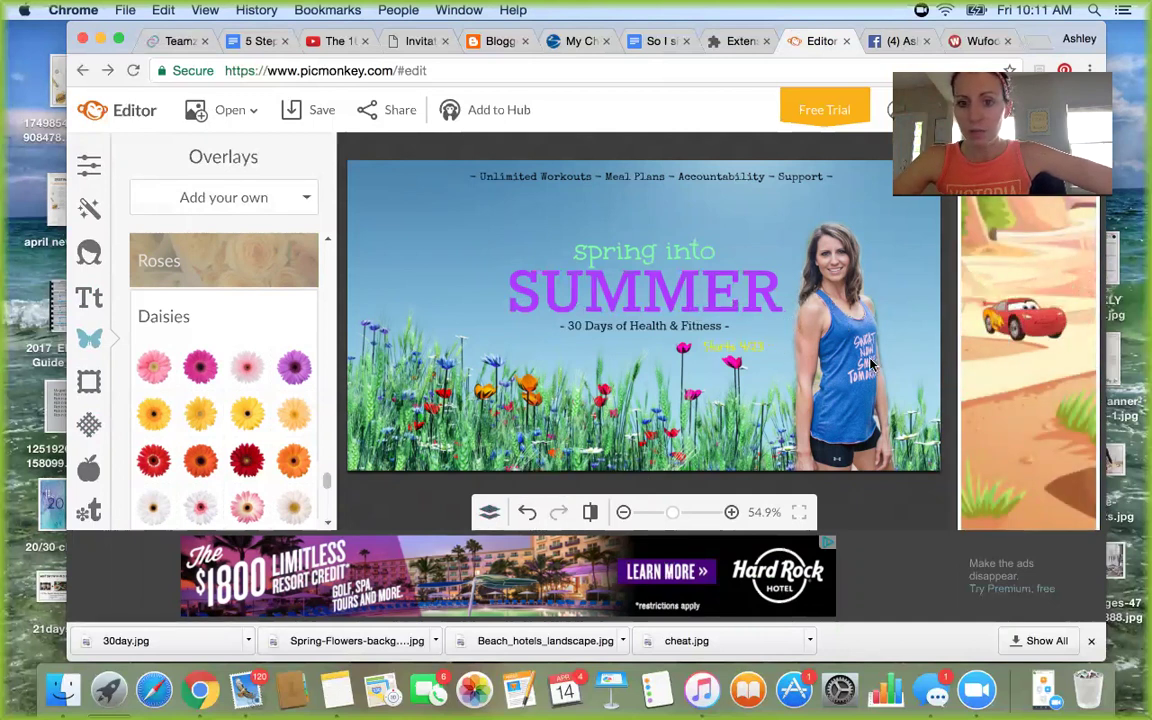
Step: Check the SUMMER heading's text settings in PicMonkey, then go back to the Facebook event form
{"action": "left_click", "coordinate": [748, 303]}
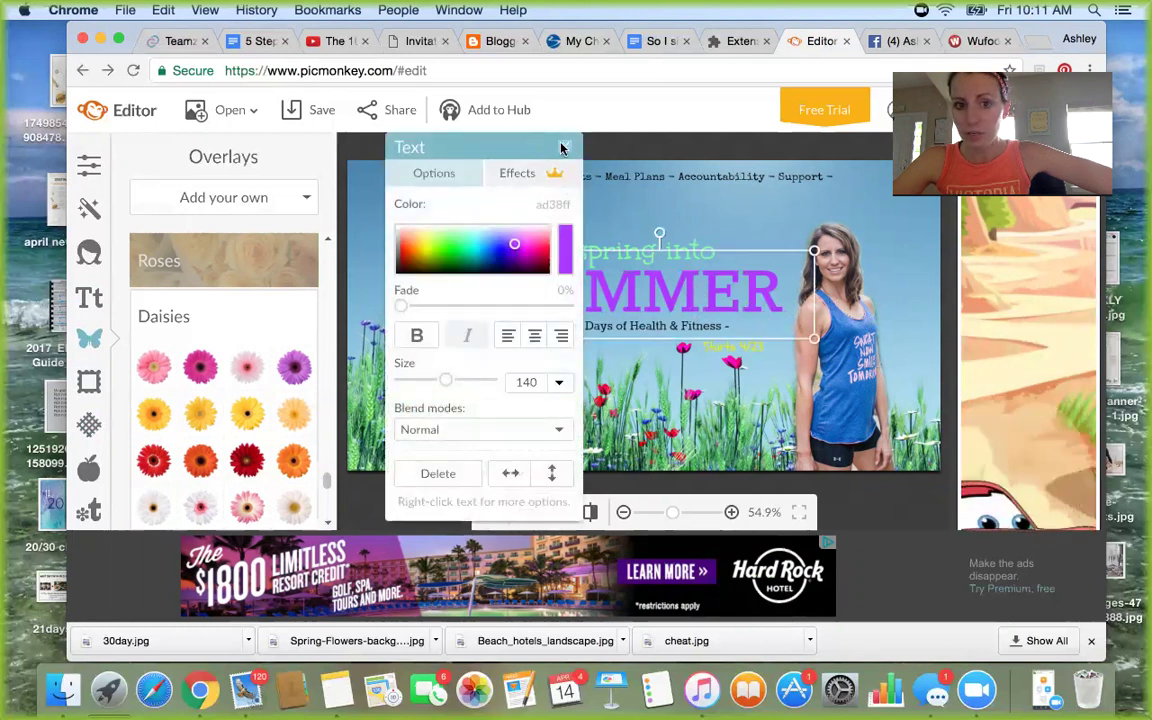
{"action": "left_click", "coordinate": [886, 350]}
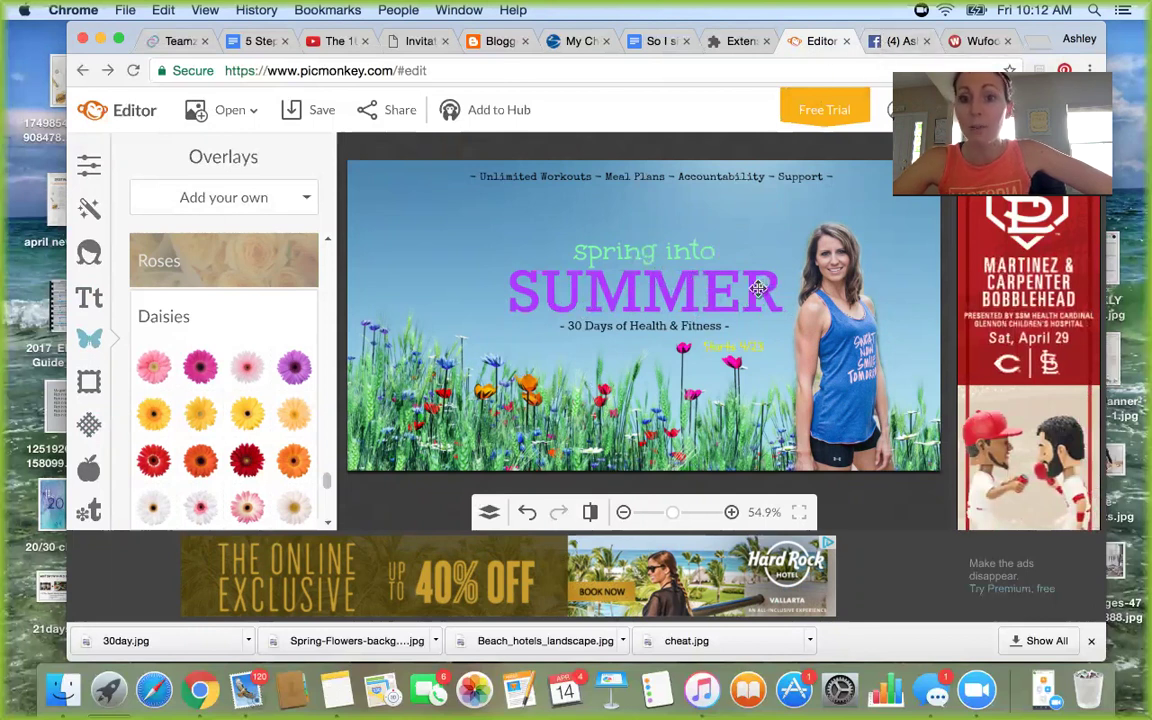
{"action": "left_click", "coordinate": [887, 38]}
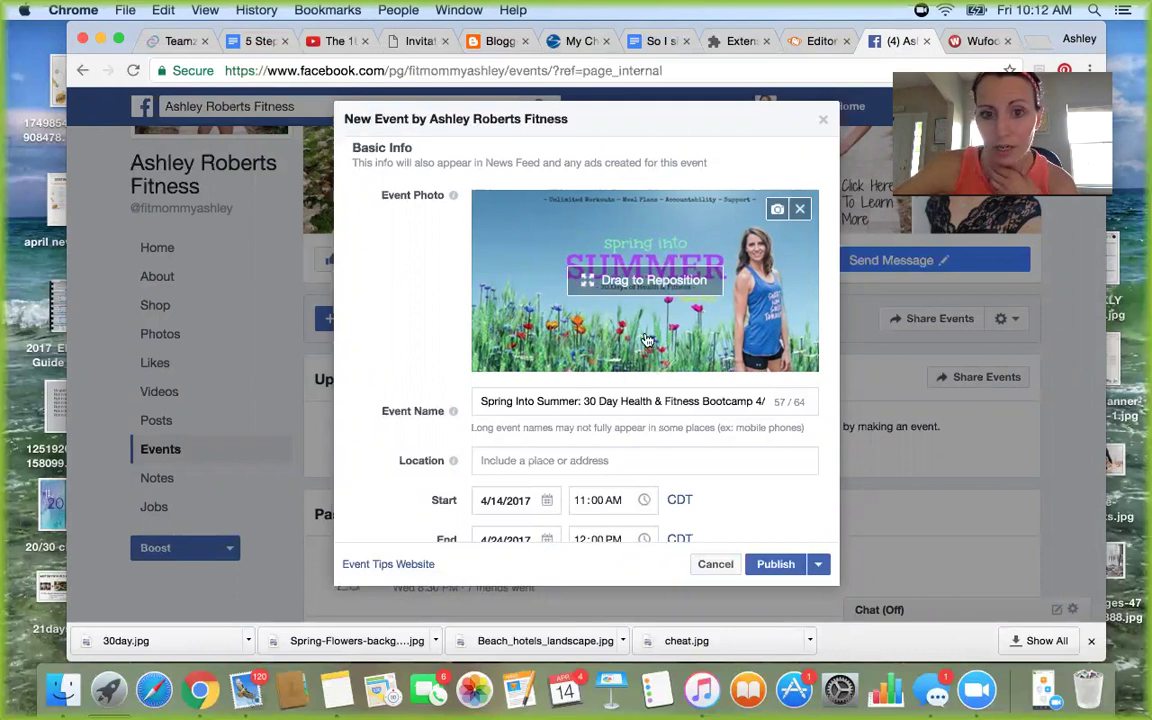
Step: Set the event category to Health · Wellness
{"action": "scroll", "coordinate": [645, 340], "scroll_direction": "down", "scroll_amount": 5}
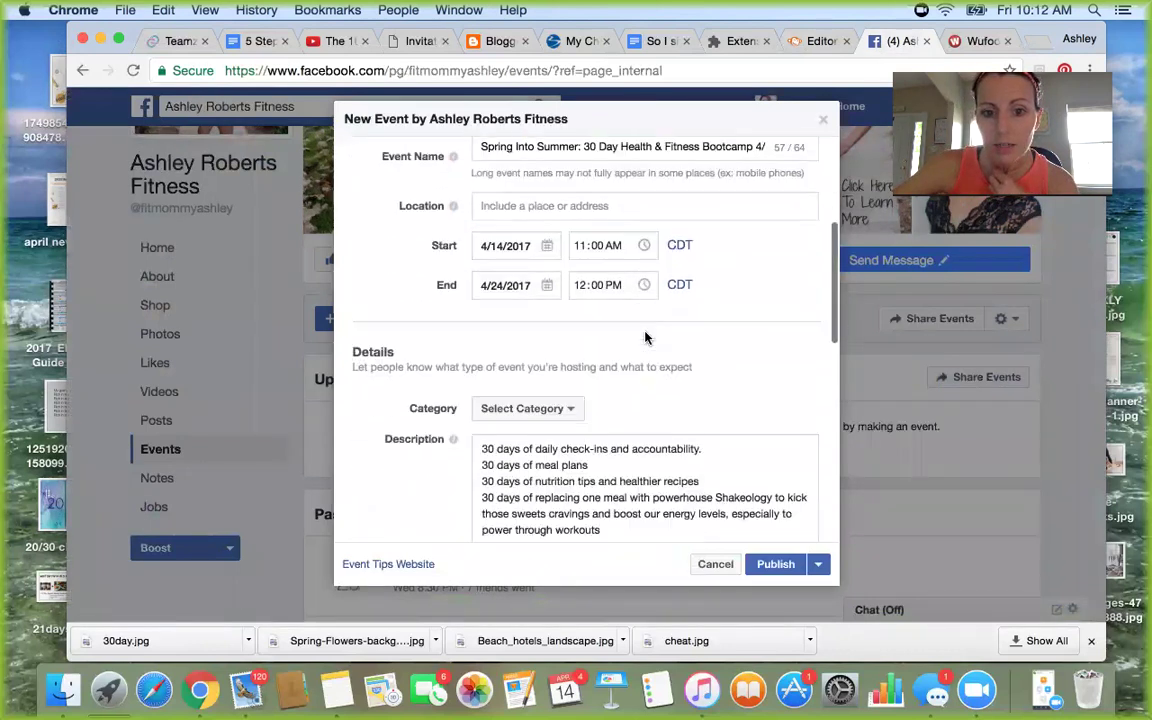
{"action": "scroll", "coordinate": [600, 370], "scroll_direction": "up", "scroll_amount": 1}
{"action": "left_click", "coordinate": [567, 430]}
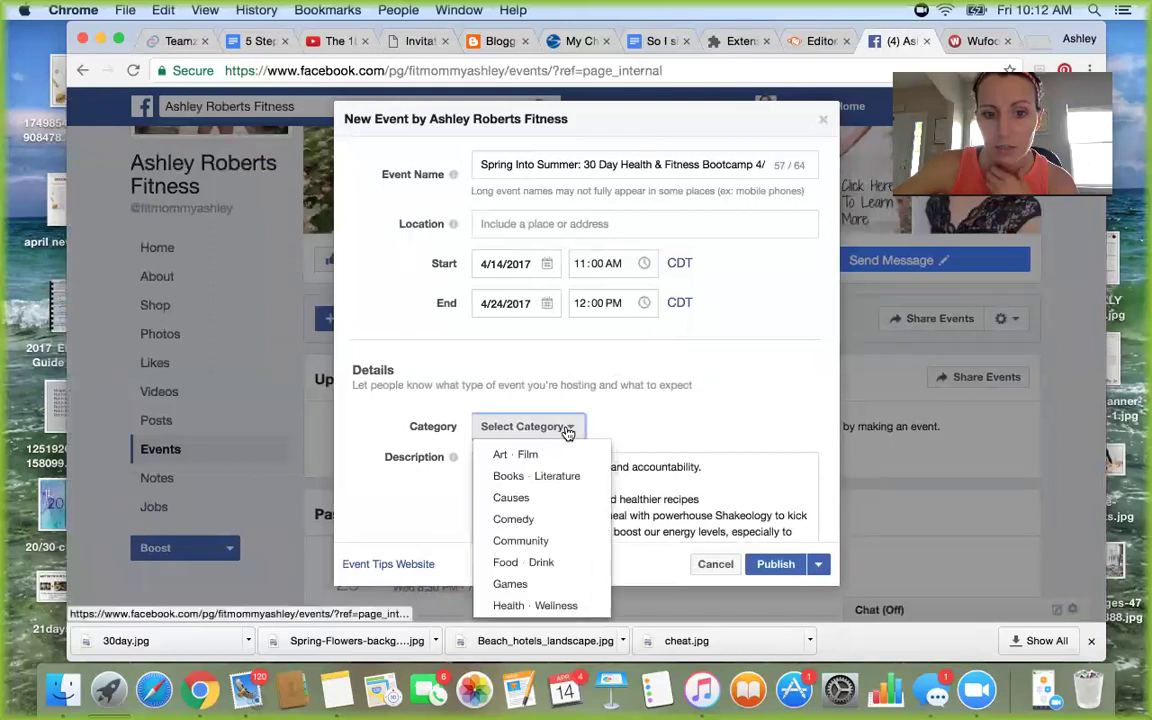
{"action": "scroll", "coordinate": [548, 512], "scroll_direction": "down", "scroll_amount": 3}
{"action": "left_click", "coordinate": [540, 480]}
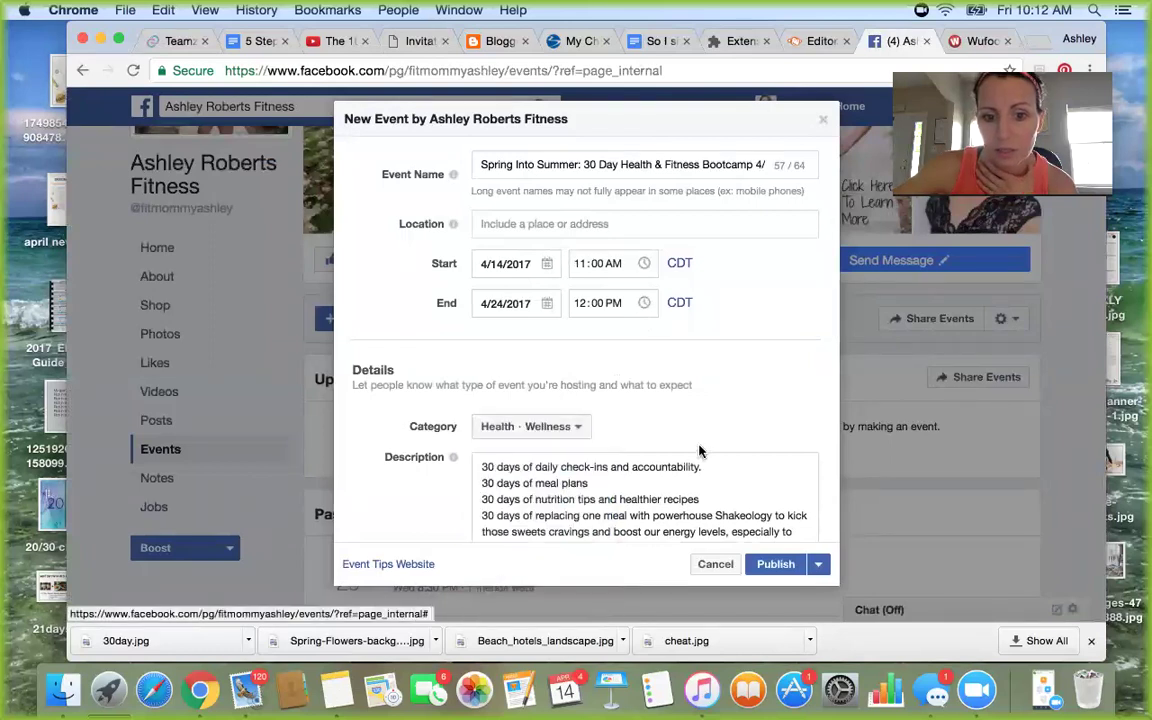
{"action": "scroll", "coordinate": [700, 451], "scroll_direction": "down", "scroll_amount": 3}
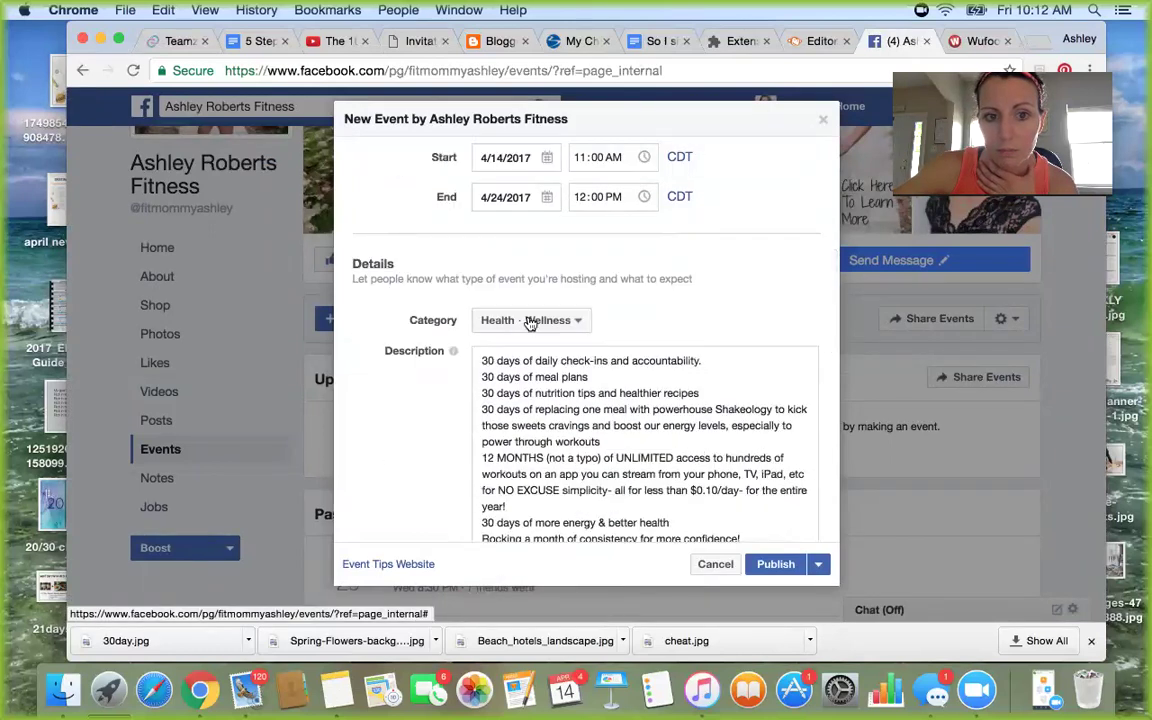
{"action": "scroll", "coordinate": [568, 388], "scroll_direction": "down", "scroll_amount": 5}
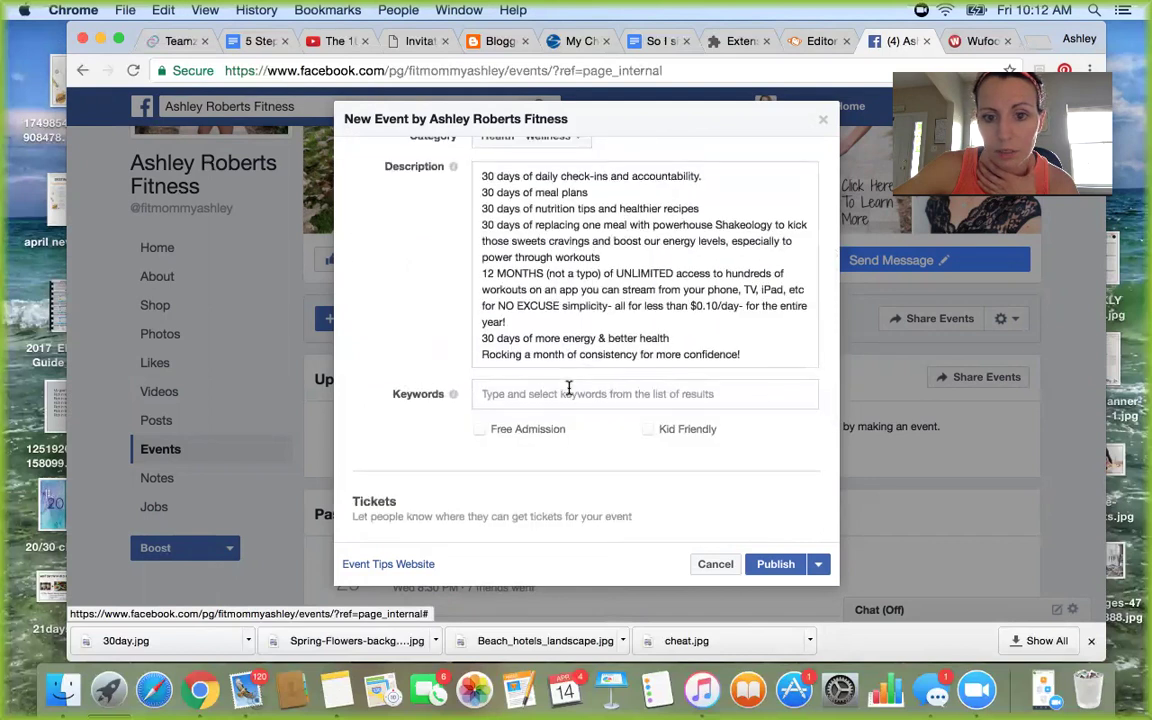
{"action": "scroll", "coordinate": [568, 388], "scroll_direction": "down", "scroll_amount": 8}
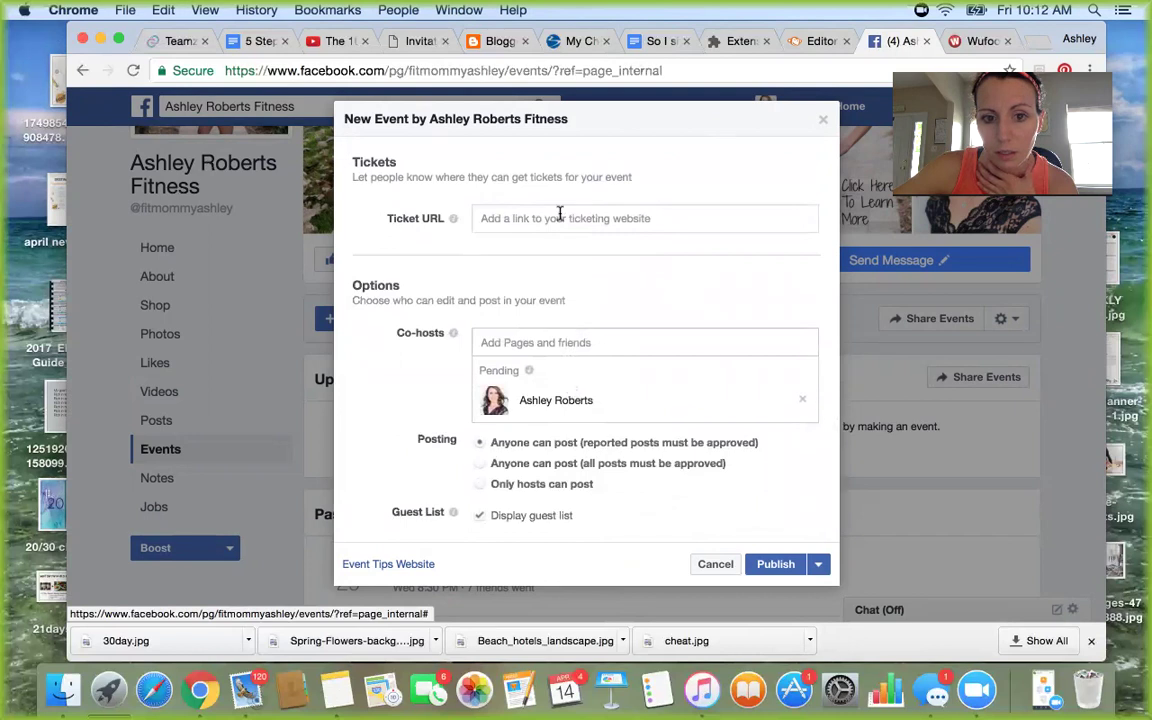
{"action": "left_click", "coordinate": [505, 218]}
{"action": "type", "text": "www.f"}
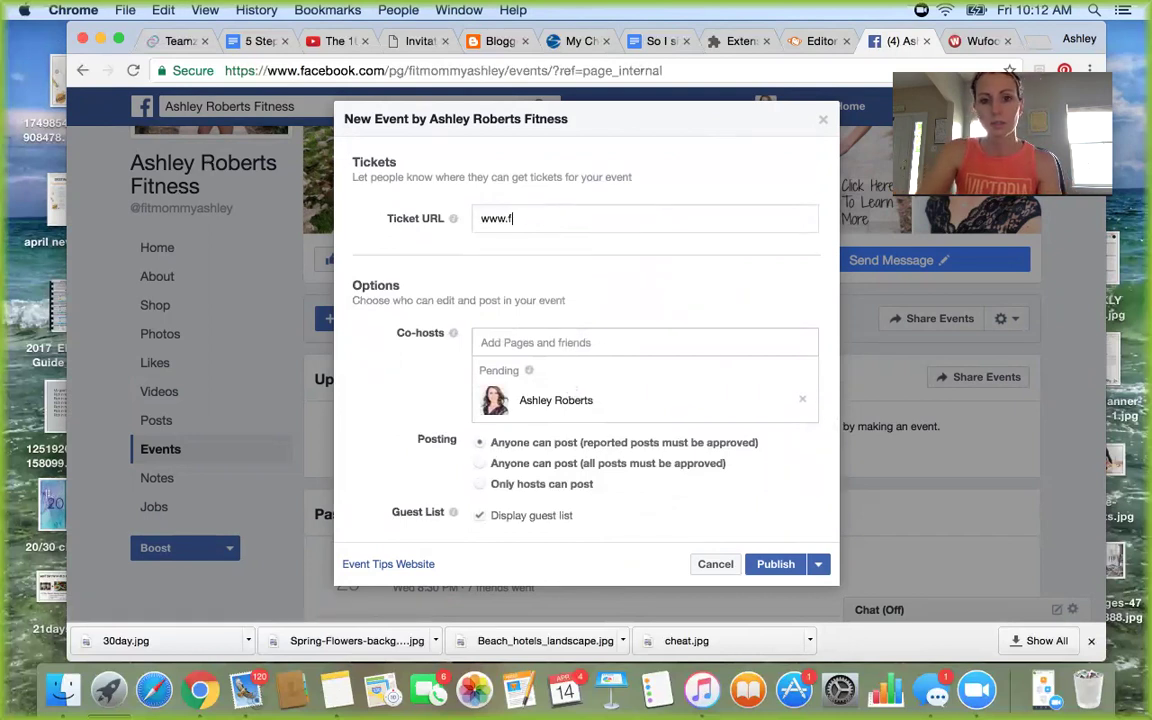
{"action": "type", "text": "itmommyashley.co"}
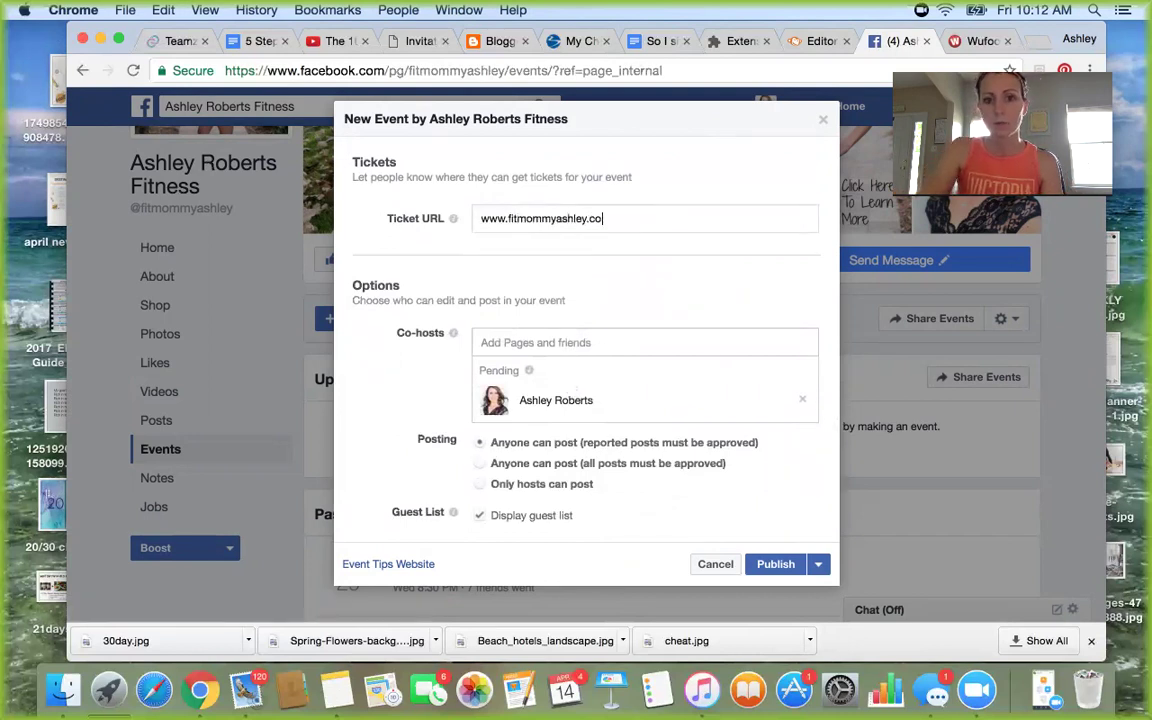
{"action": "type", "text": "m"}
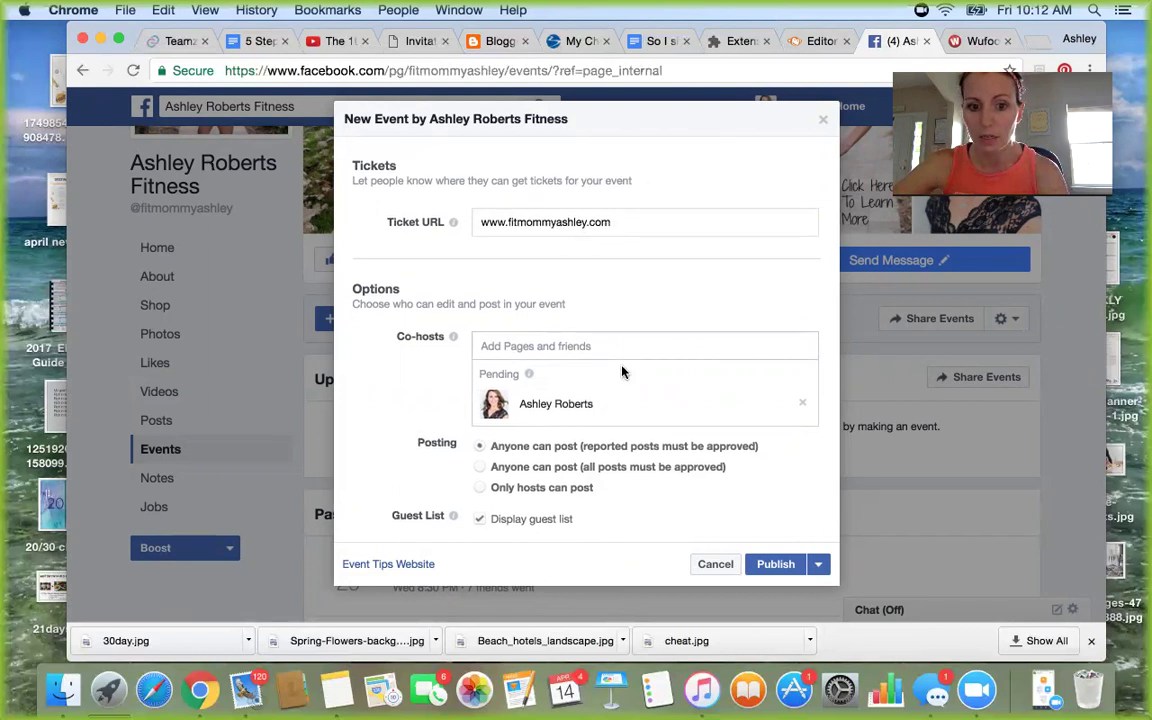
Step: Publish the Spring Into Summer event
{"action": "scroll", "coordinate": [616, 369], "scroll_direction": "up", "scroll_amount": 10}
{"action": "scroll", "coordinate": [622, 366], "scroll_direction": "up", "scroll_amount": 2}
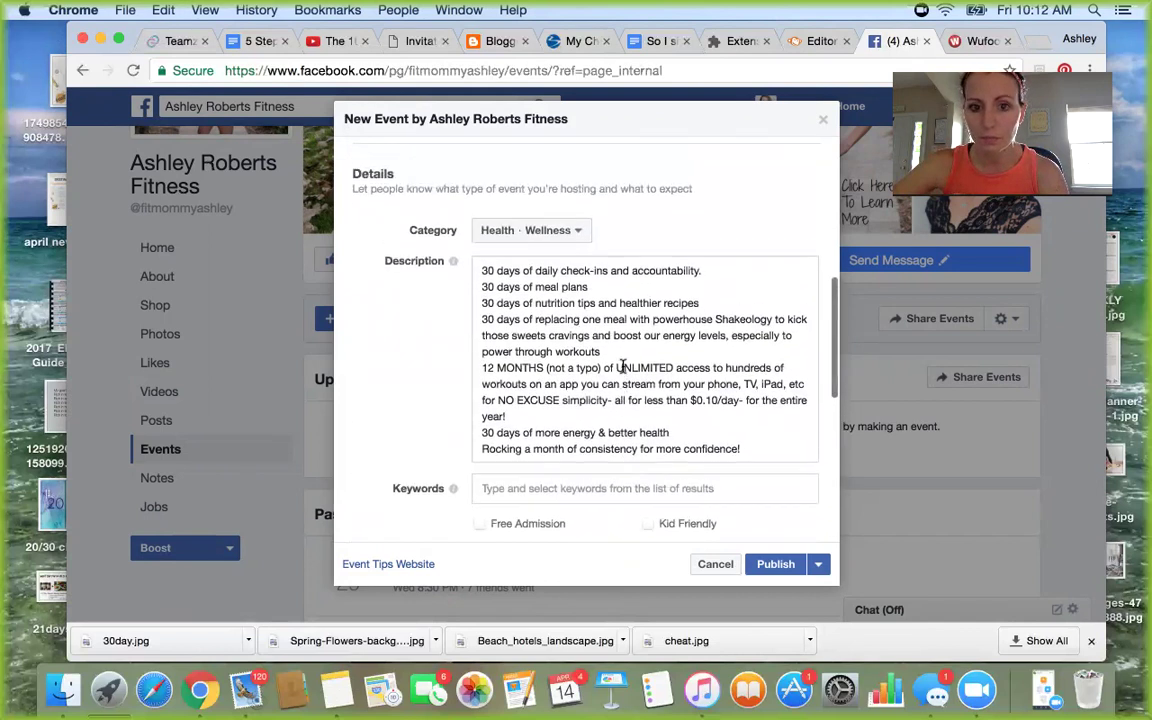
{"action": "scroll", "coordinate": [622, 366], "scroll_direction": "down", "scroll_amount": 5}
{"action": "scroll", "coordinate": [622, 366], "scroll_direction": "down", "scroll_amount": 4}
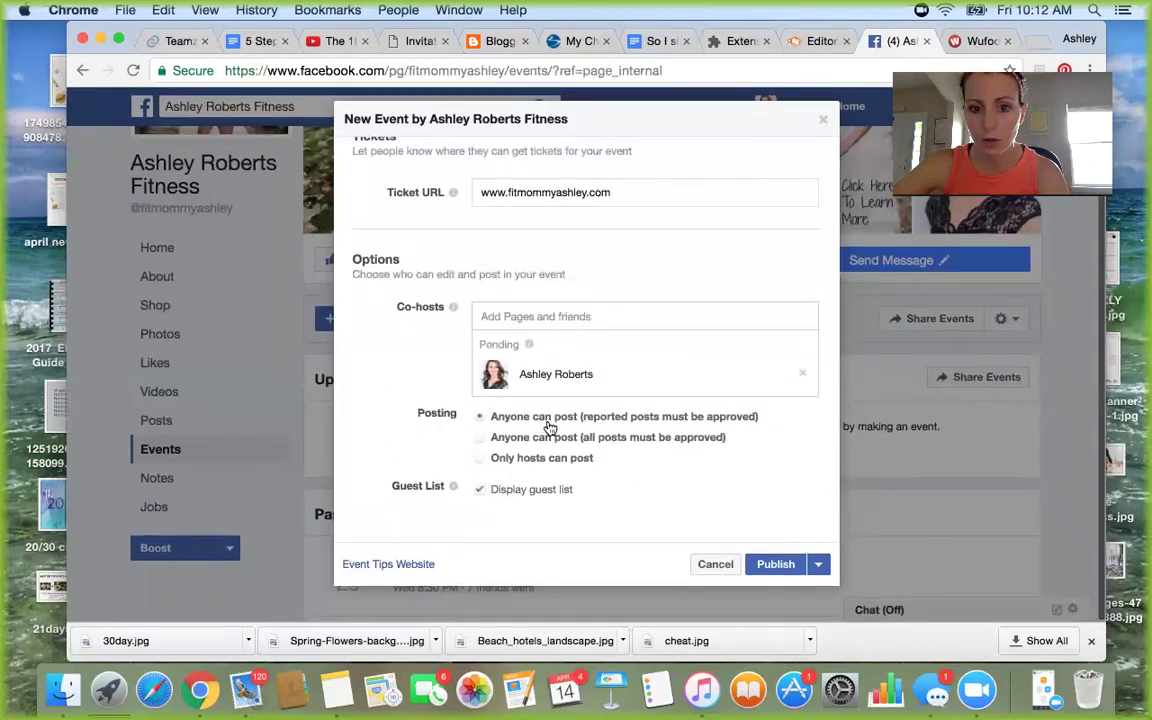
{"action": "left_click", "coordinate": [764, 565]}
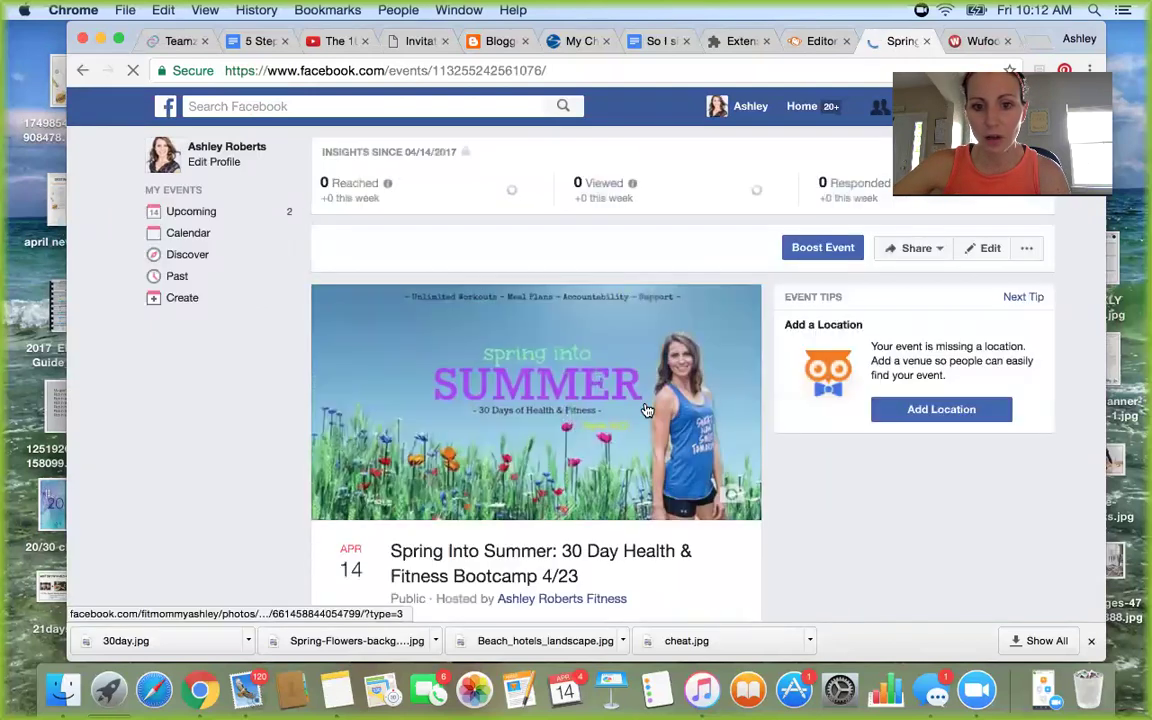
{"action": "scroll", "coordinate": [537, 475], "scroll_direction": "down", "scroll_amount": 3}
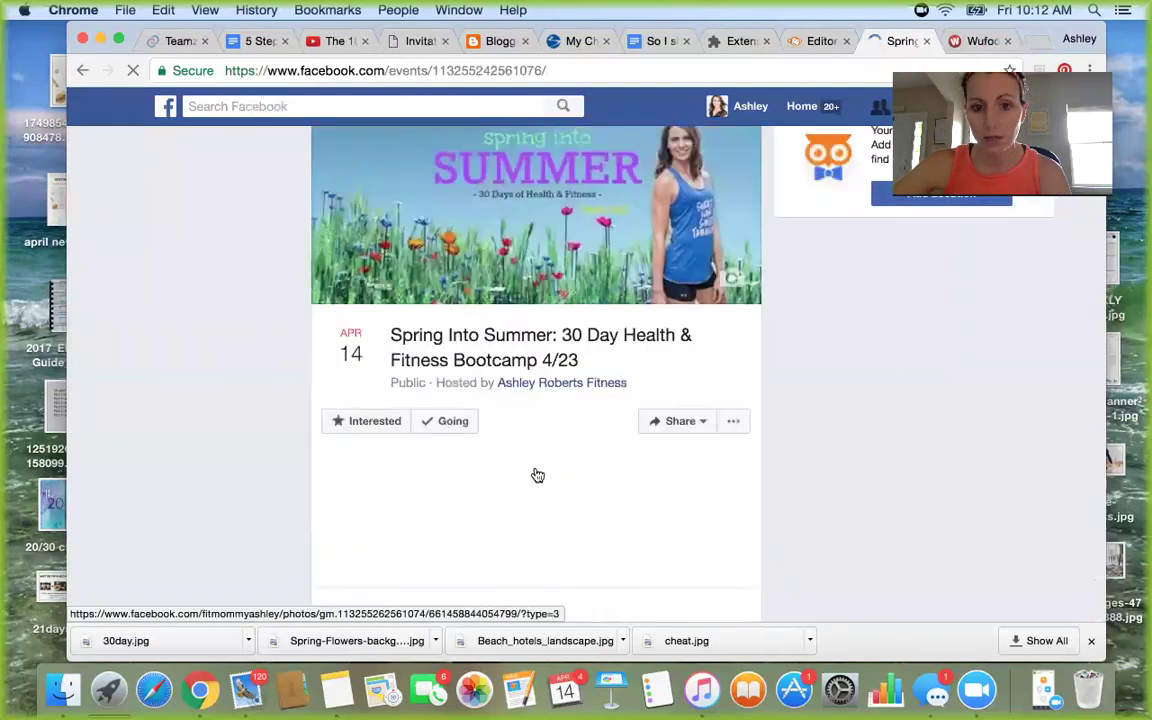
{"action": "left_click", "coordinate": [467, 428]}
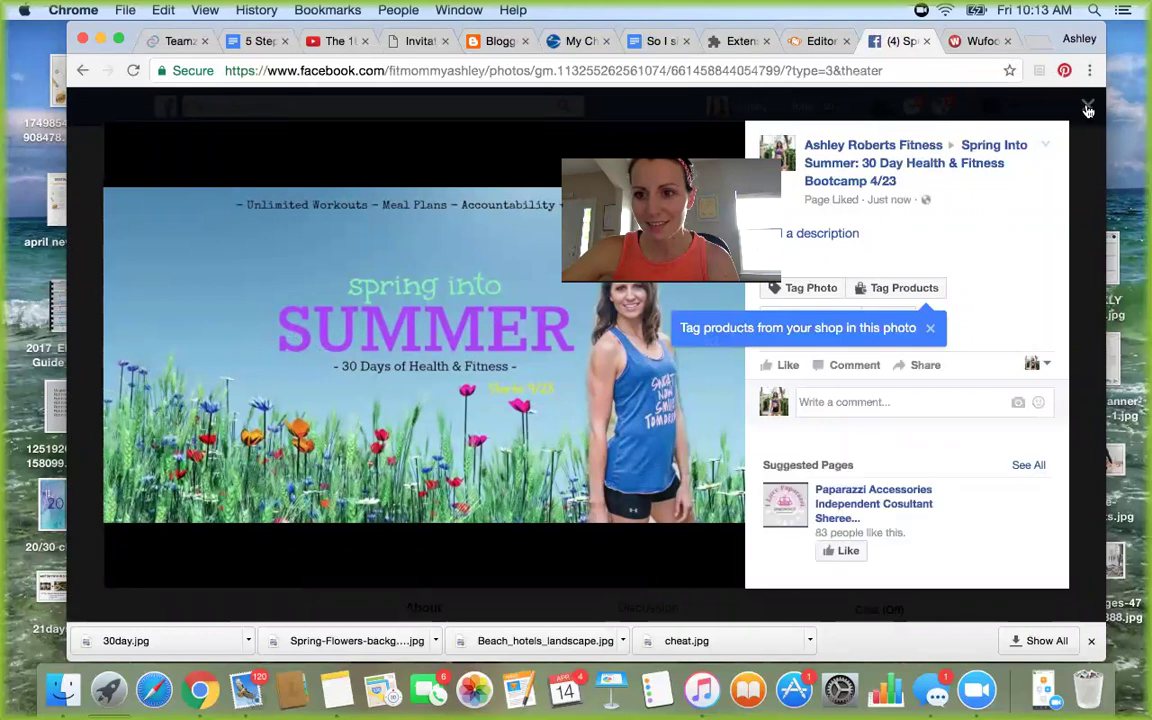
{"action": "left_click", "coordinate": [1088, 108]}
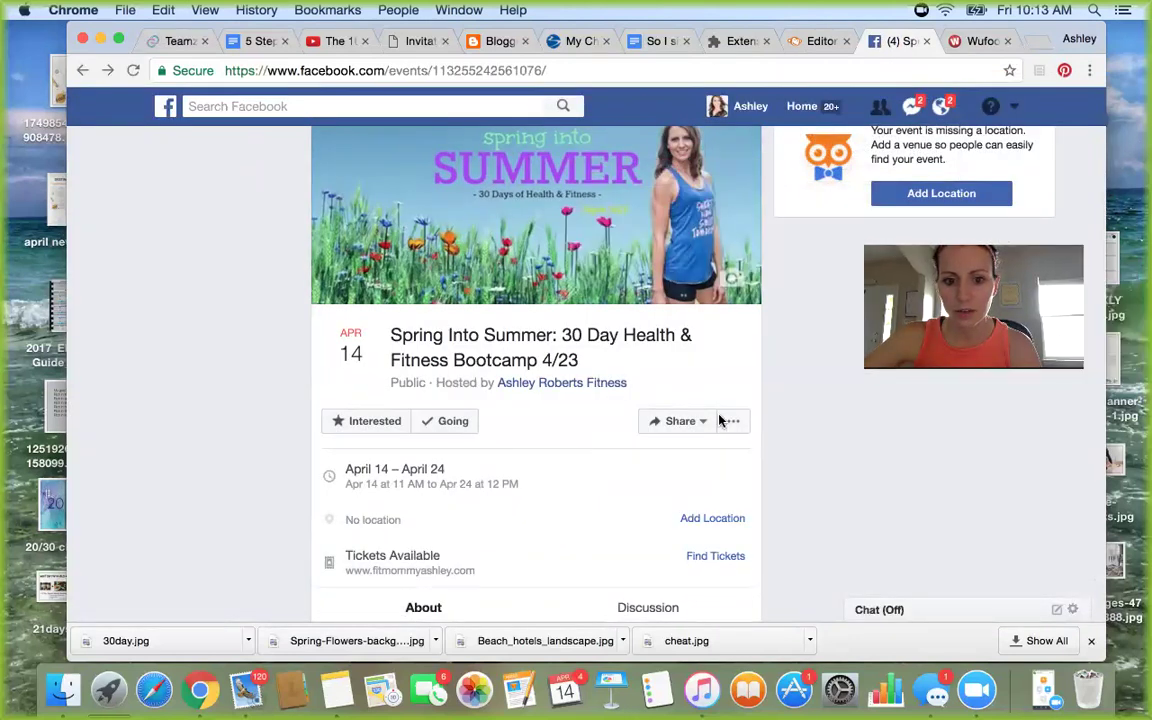
{"action": "scroll", "coordinate": [718, 420], "scroll_direction": "down", "scroll_amount": 5}
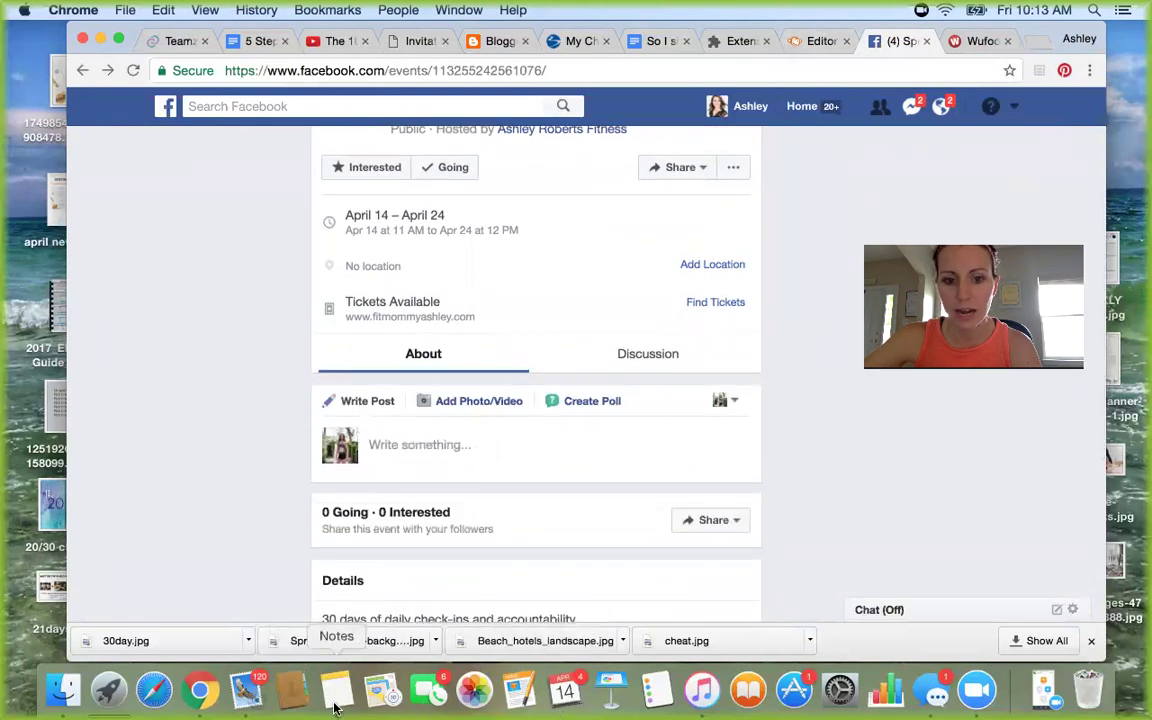
{"action": "left_click", "coordinate": [425, 360]}
{"action": "scroll", "coordinate": [520, 420], "scroll_direction": "down", "scroll_amount": 5}
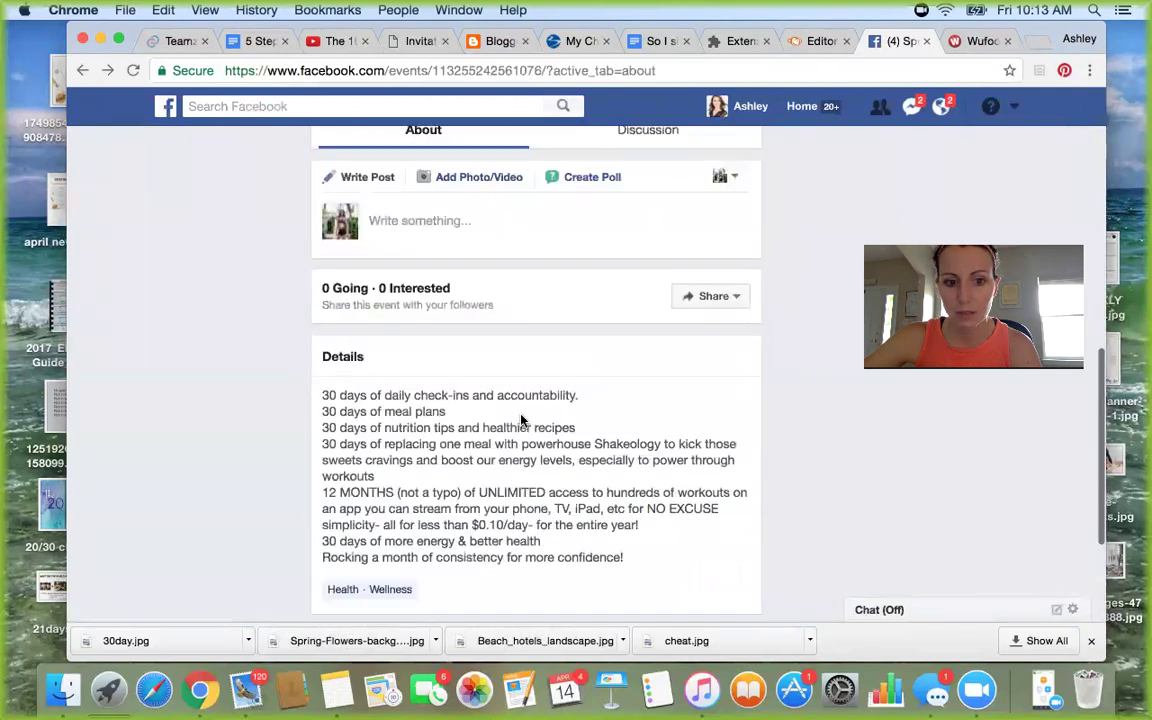
{"action": "scroll", "coordinate": [600, 330], "scroll_direction": "up", "scroll_amount": 4}
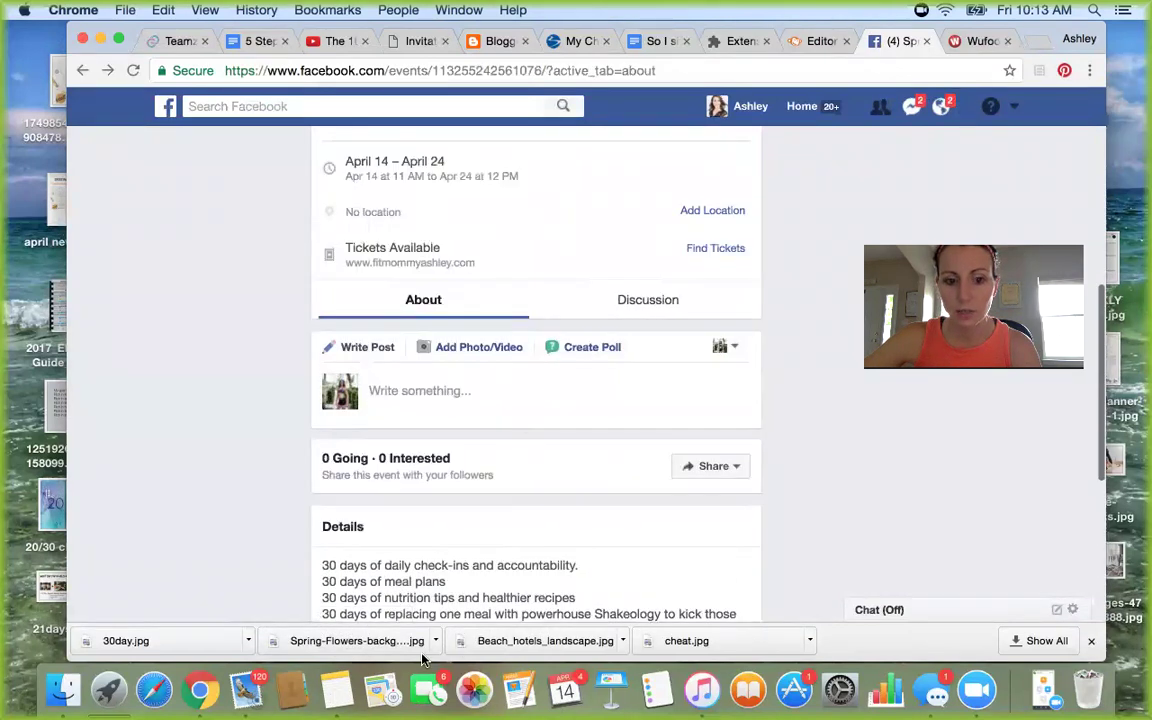
Step: Copy the whole intro post beginning "We've all been there." from Notes and return to Facebook
{"action": "left_click", "coordinate": [337, 690]}
{"action": "left_click", "coordinate": [651, 383]}
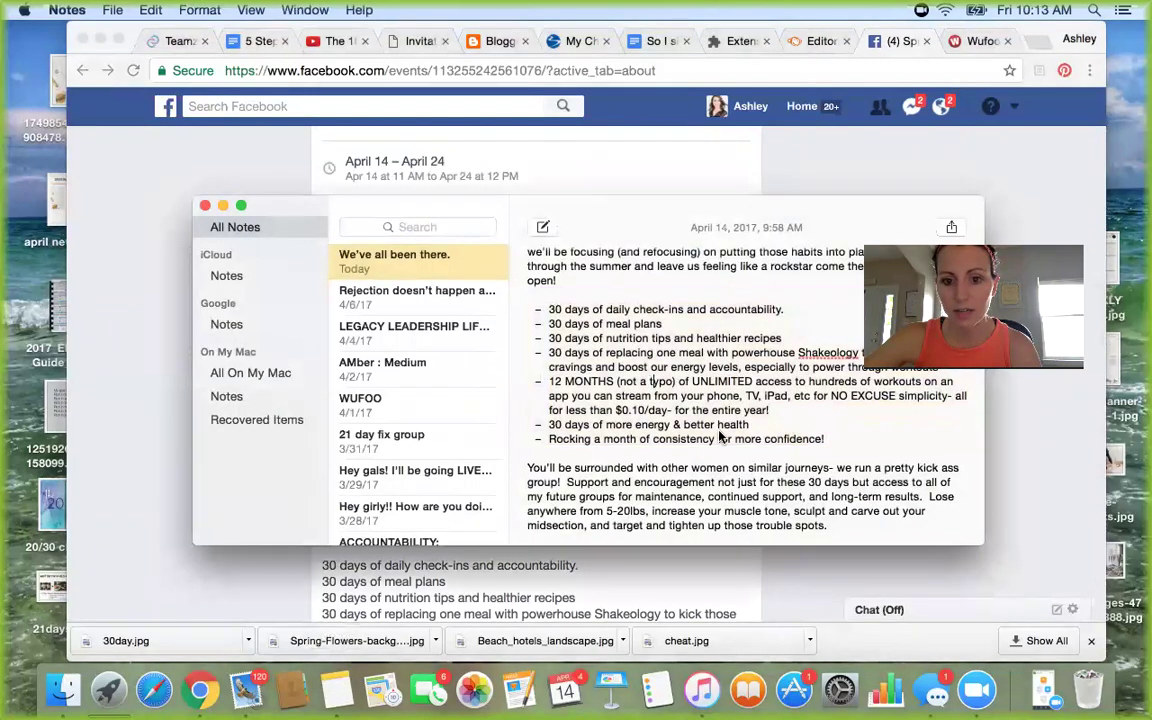
{"action": "scroll", "coordinate": [953, 530], "scroll_direction": "down", "scroll_amount": 3}
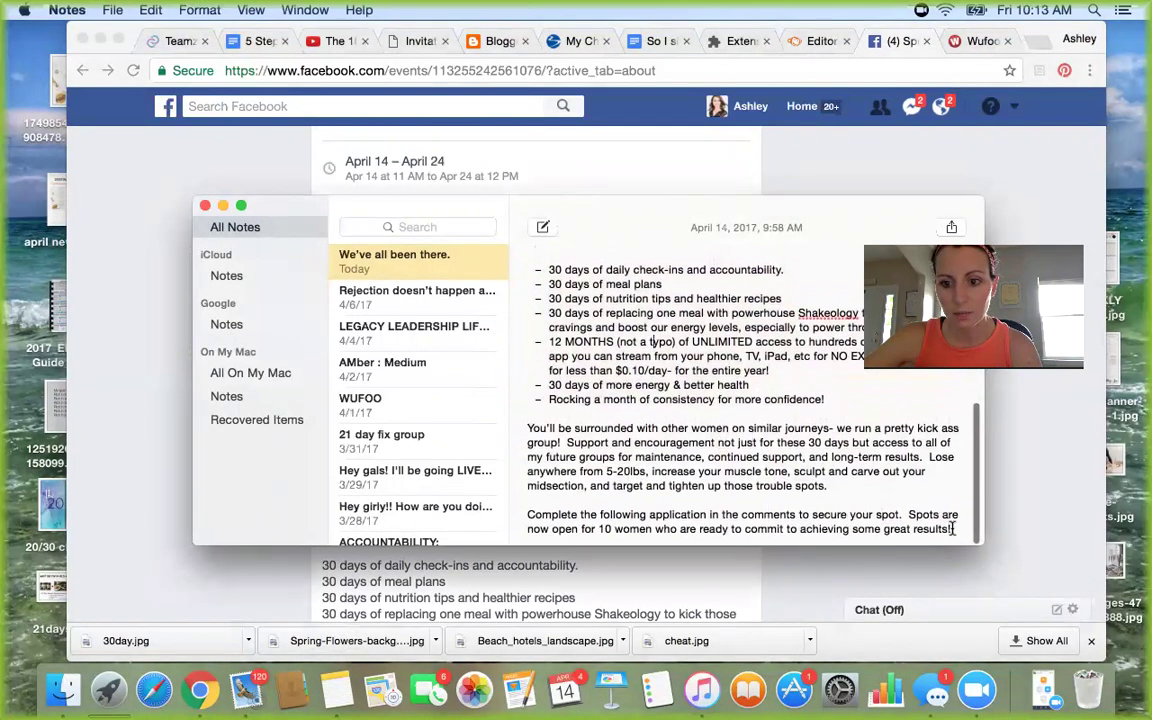
{"action": "left_click_drag", "start_coordinate": [953, 530], "coordinate": [527, 250]}
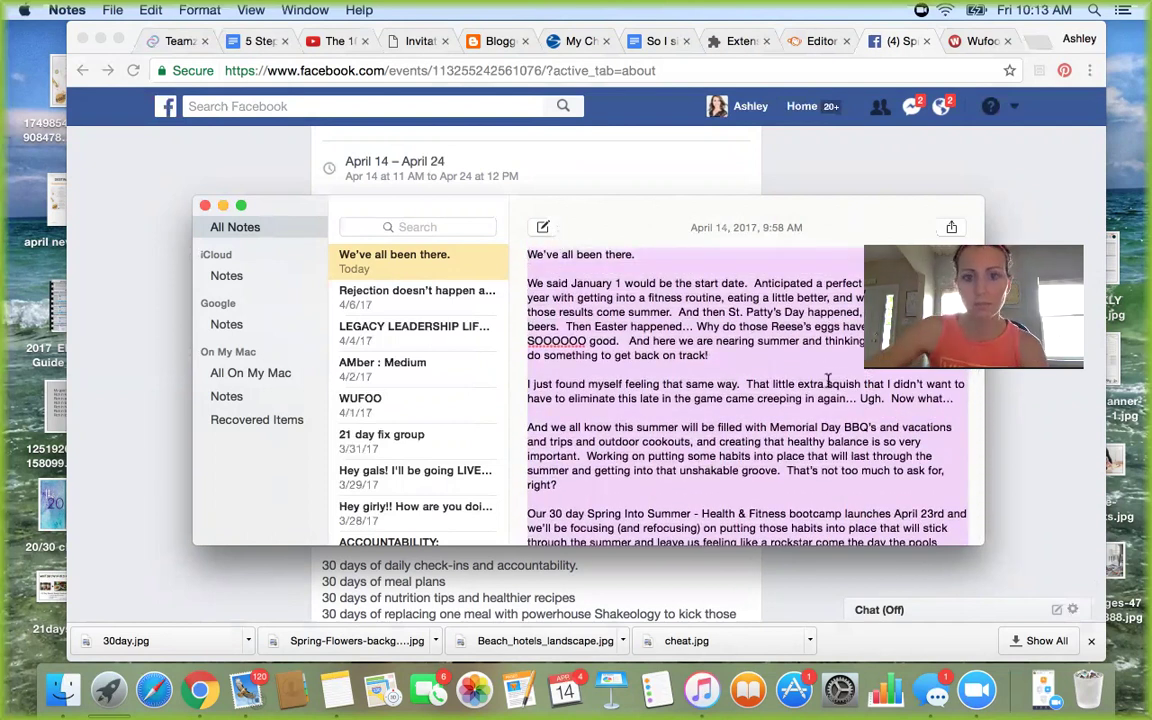
{"action": "left_click", "coordinate": [134, 489]}
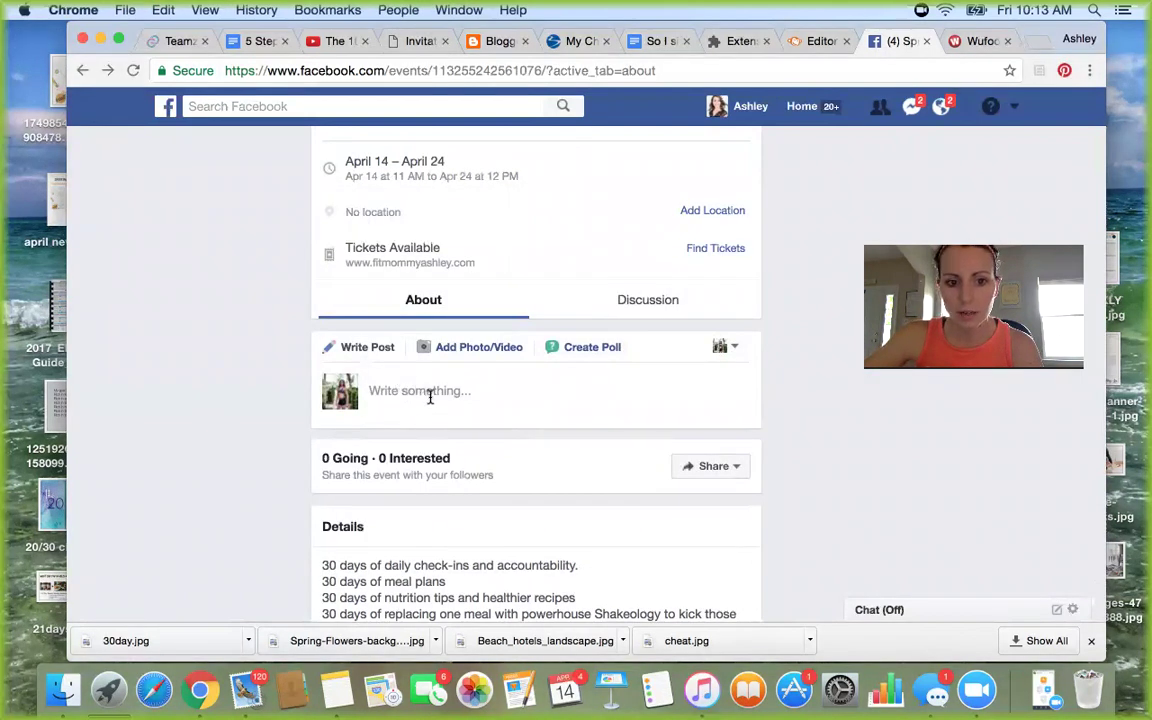
Step: Paste the prepared intro text into a new post on the event
{"action": "left_click", "coordinate": [430, 397]}
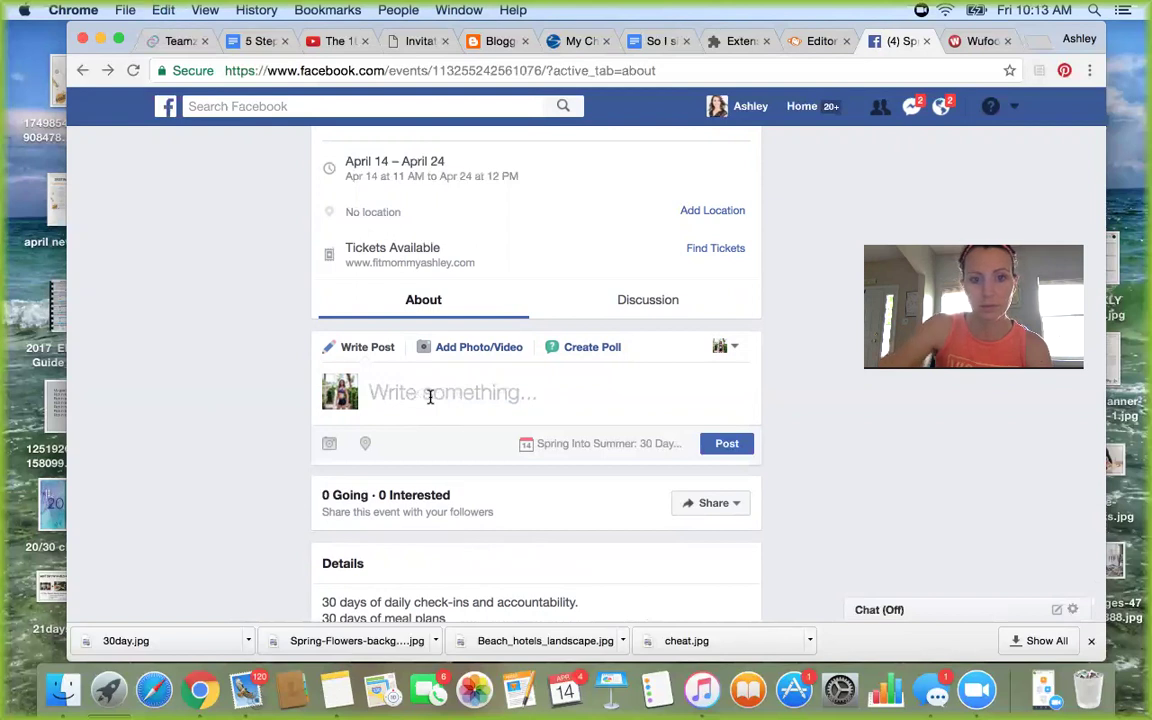
{"action": "scroll", "coordinate": [480, 375], "scroll_direction": "down", "scroll_amount": 5}
{"action": "scroll", "coordinate": [537, 343], "scroll_direction": "up", "scroll_amount": 10}
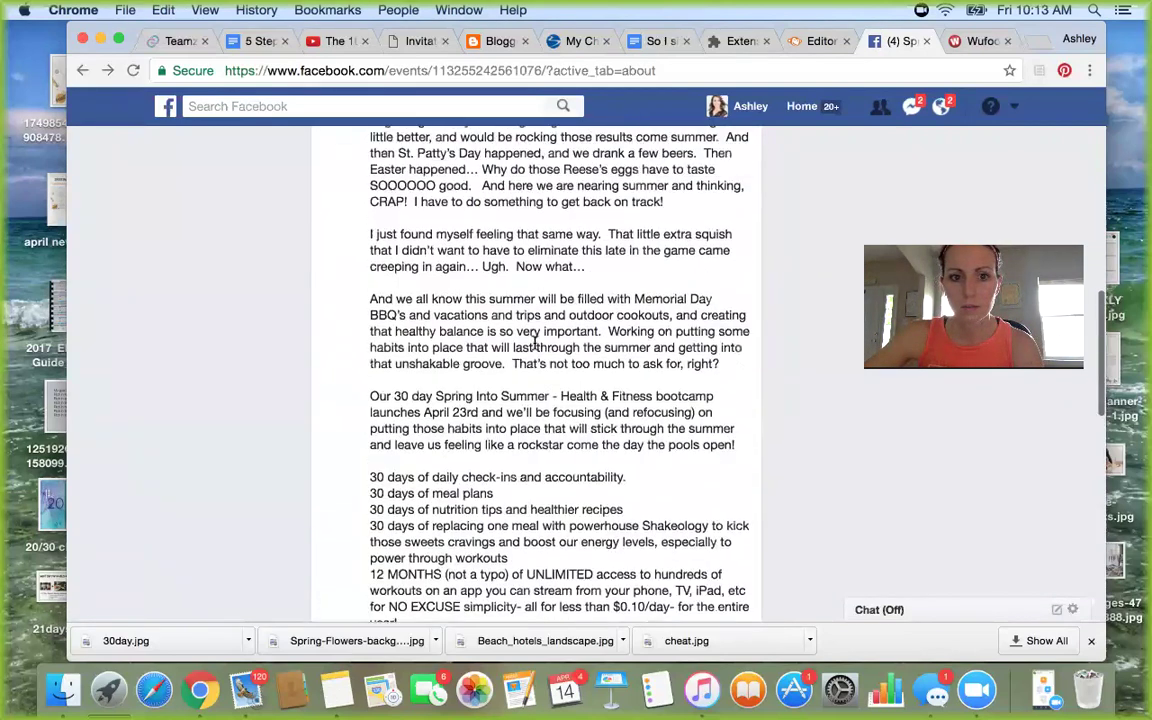
{"action": "scroll", "coordinate": [520, 345], "scroll_direction": "down", "scroll_amount": 2}
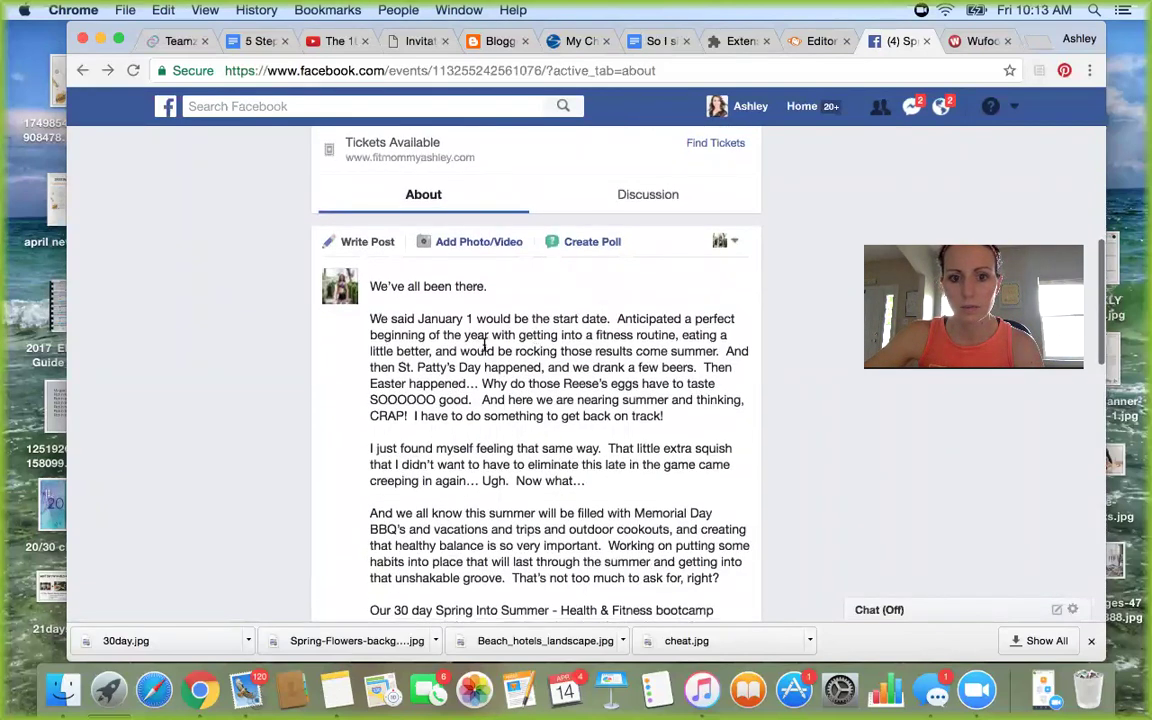
{"action": "scroll", "coordinate": [484, 343], "scroll_direction": "down", "scroll_amount": 1}
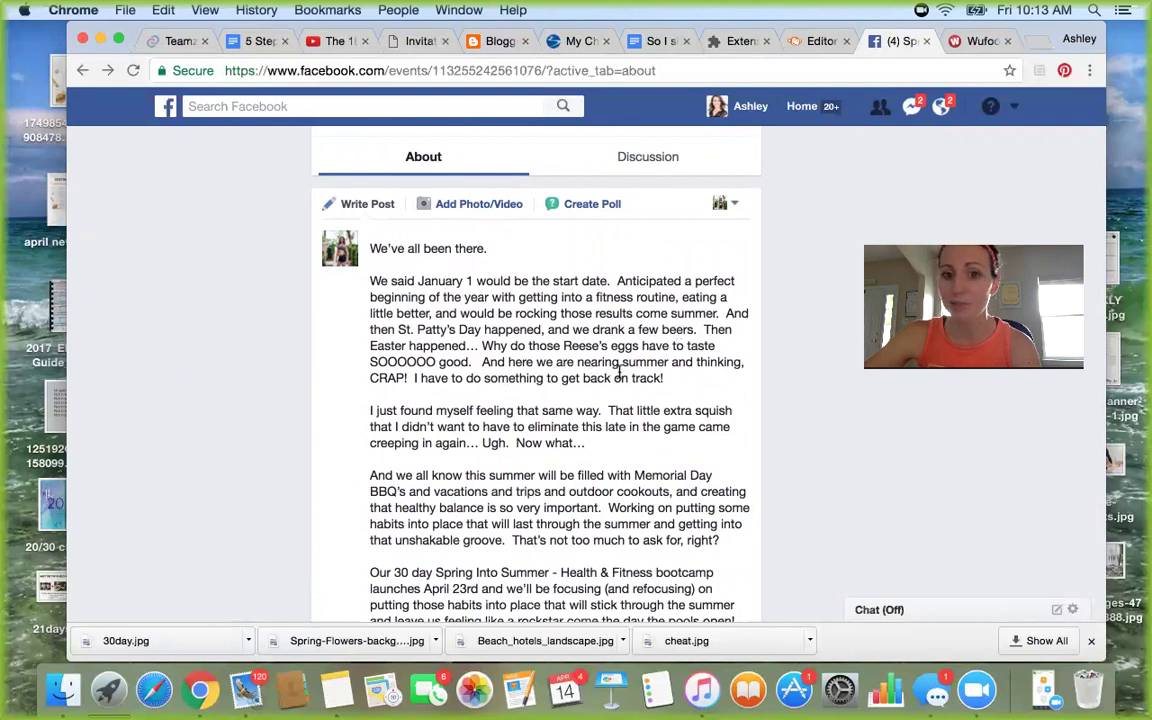
{"action": "scroll", "coordinate": [569, 411], "scroll_direction": "down", "scroll_amount": 5}
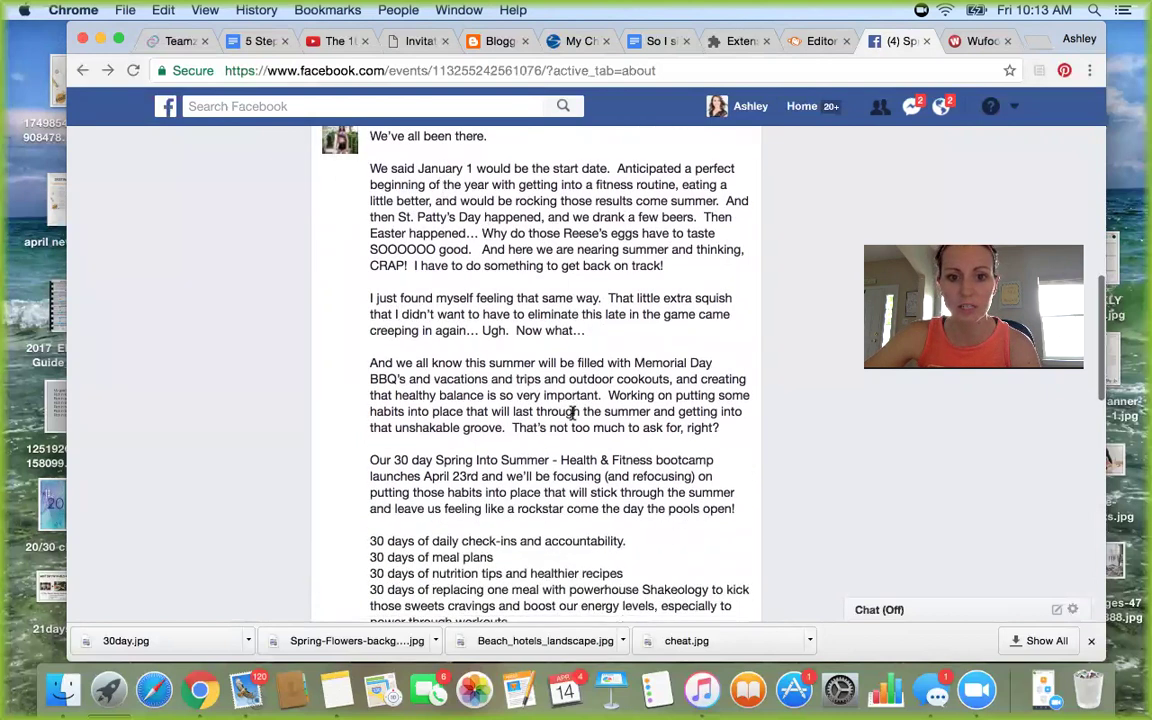
{"action": "scroll", "coordinate": [572, 413], "scroll_direction": "up", "scroll_amount": 2}
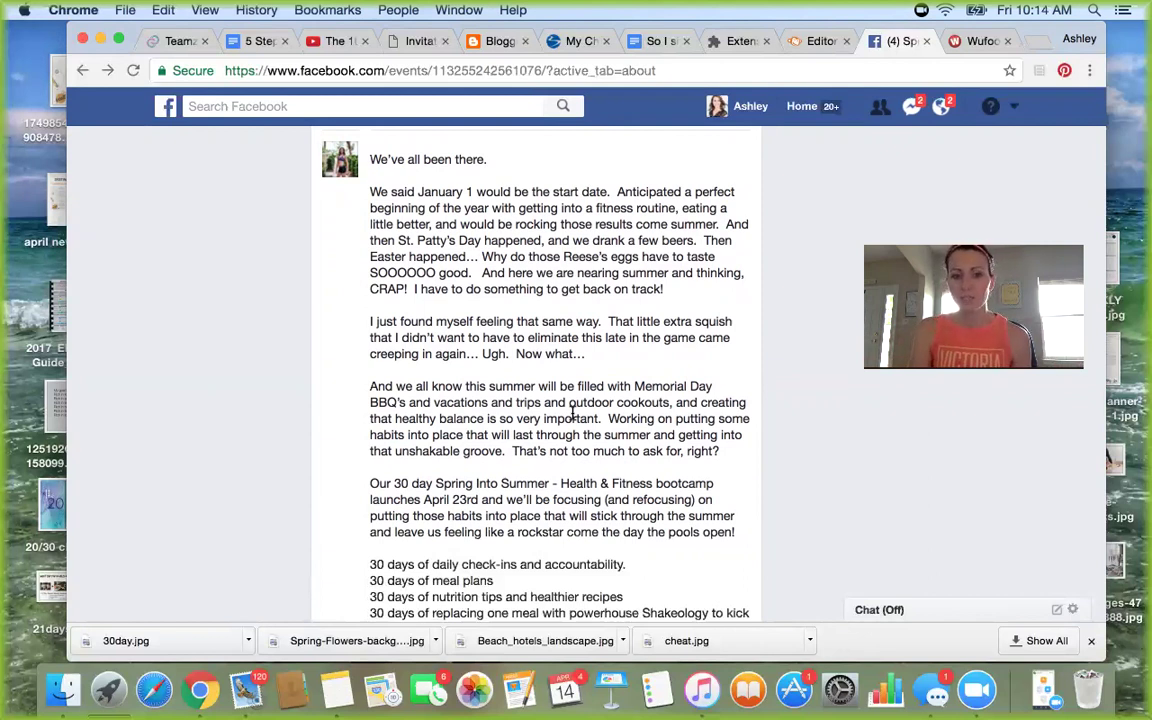
{"action": "scroll", "coordinate": [461, 468], "scroll_direction": "down", "scroll_amount": 1}
{"action": "scroll", "coordinate": [461, 468], "scroll_direction": "down", "scroll_amount": 8}
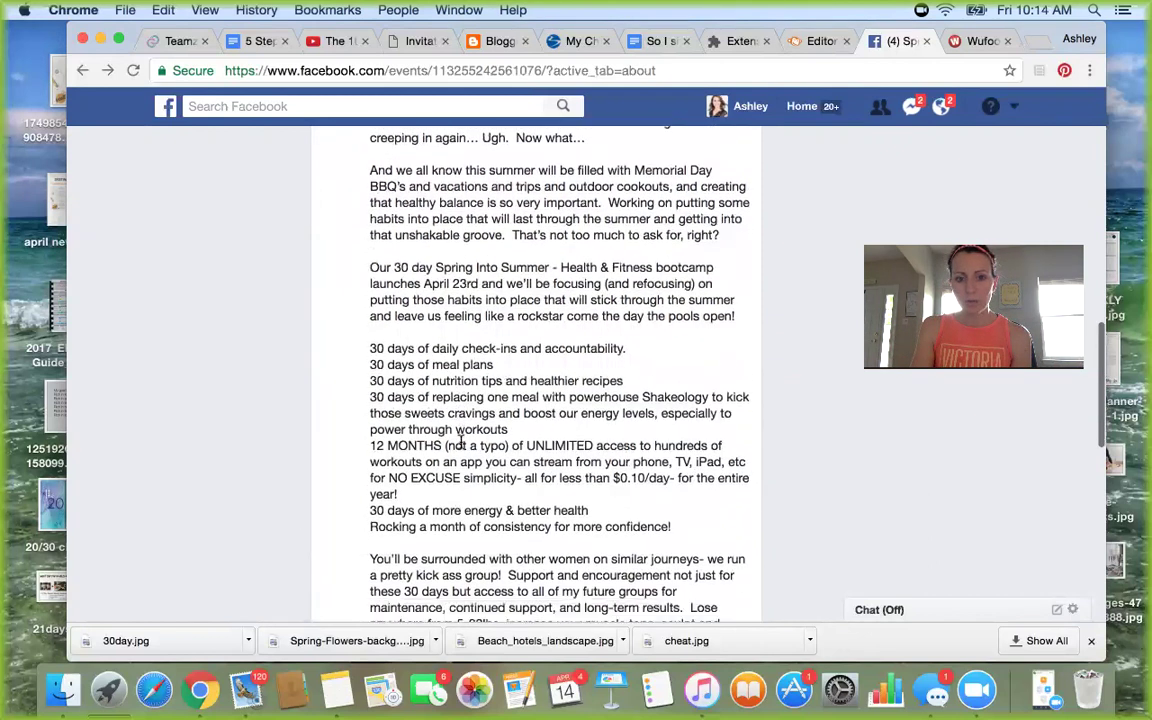
{"action": "scroll", "coordinate": [542, 388], "scroll_direction": "down", "scroll_amount": 3}
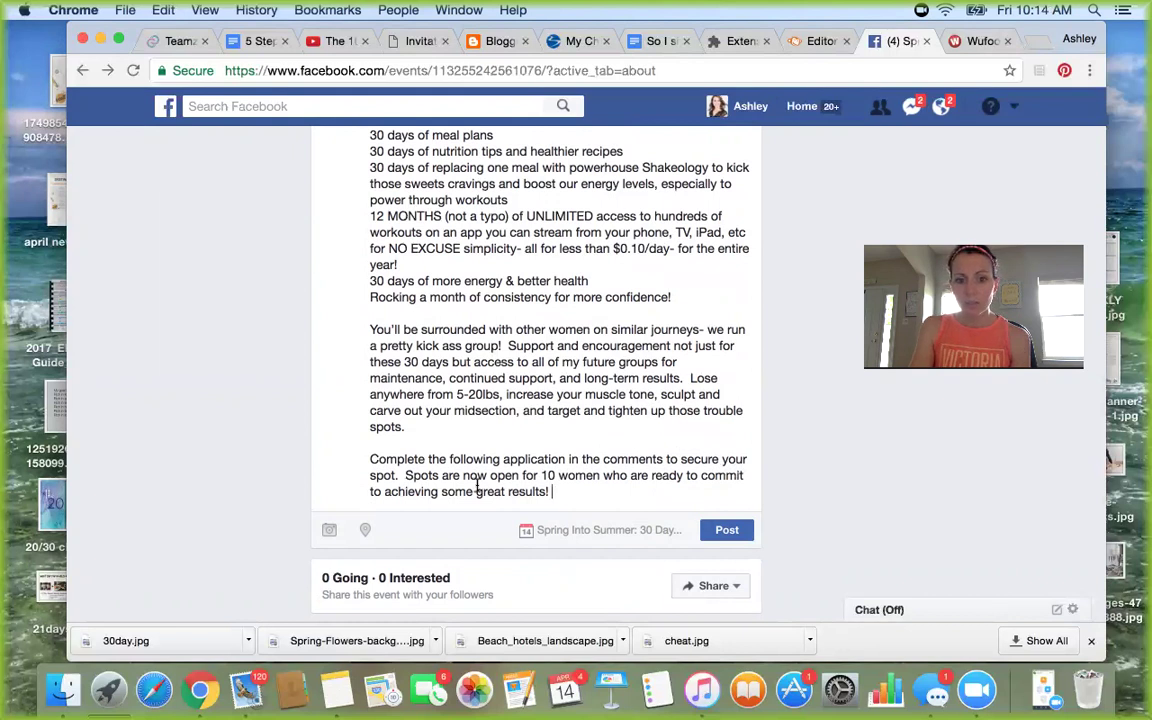
Step: Change the closing line's 'in the comments' to 'for this group'
{"action": "double_click", "coordinate": [664, 456]}
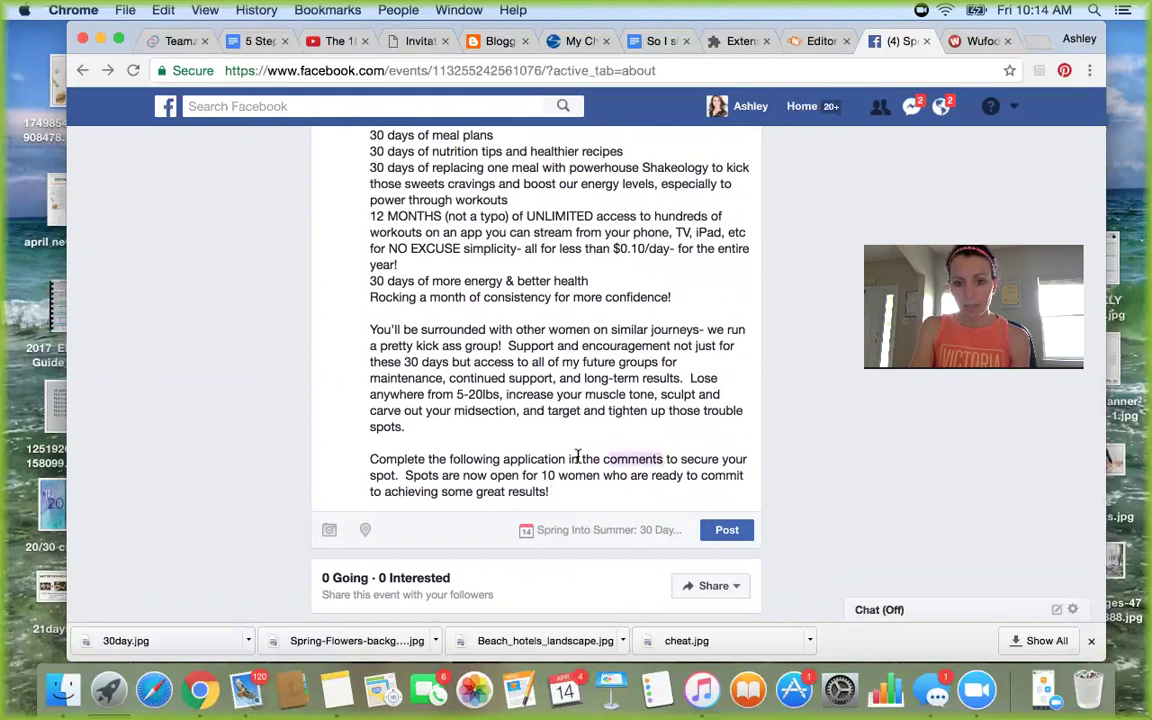
{"action": "key", "text": "BackSpace"}
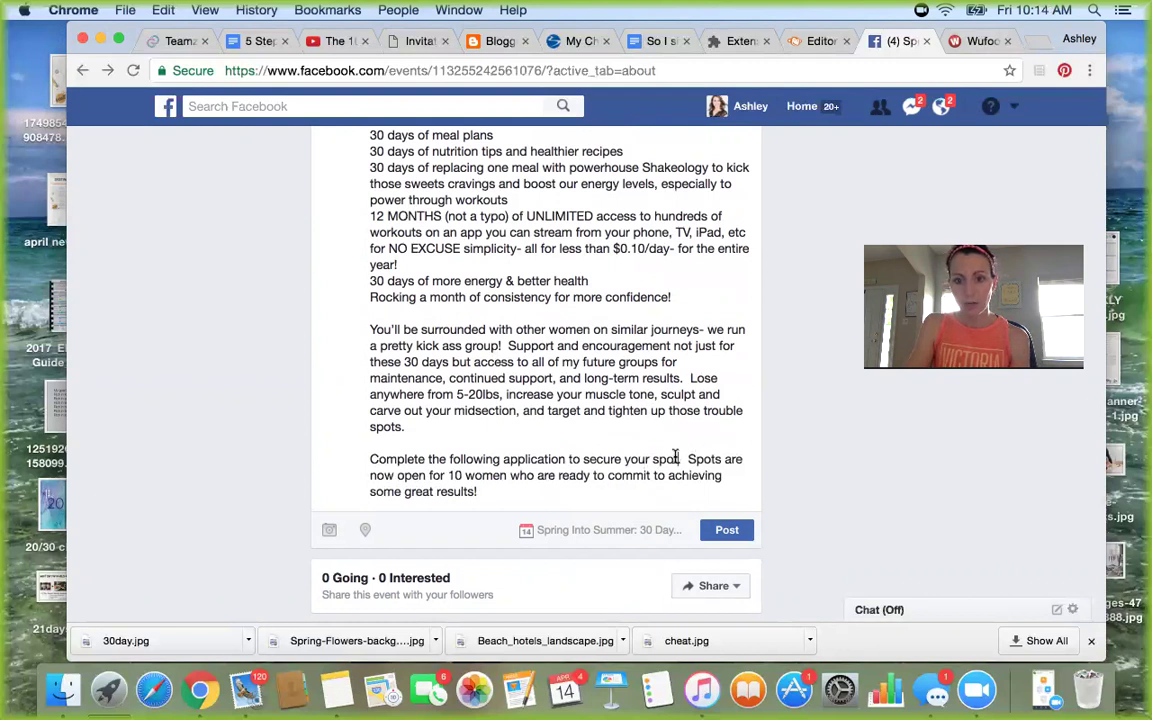
{"action": "type", "text": "for this group"}
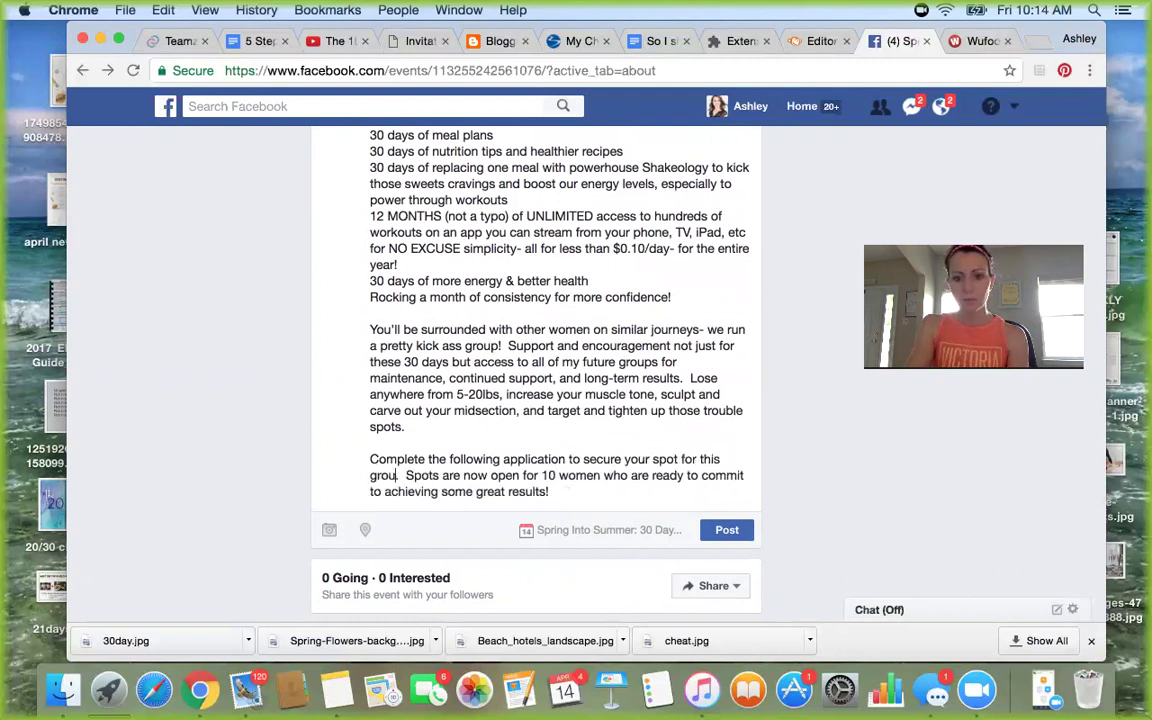
Step: Select and copy the form's Title Link URL on Wufoo's Share page
{"action": "left_click", "coordinate": [972, 42]}
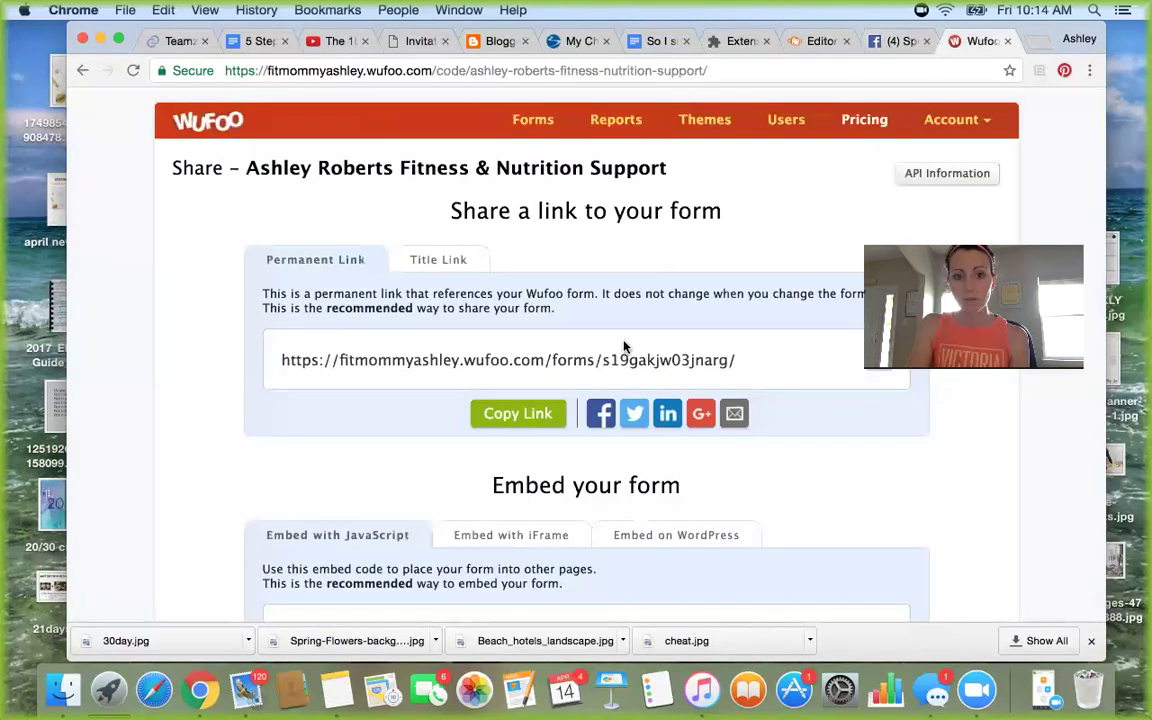
{"action": "left_click", "coordinate": [427, 262]}
{"action": "left_click", "coordinate": [585, 372]}
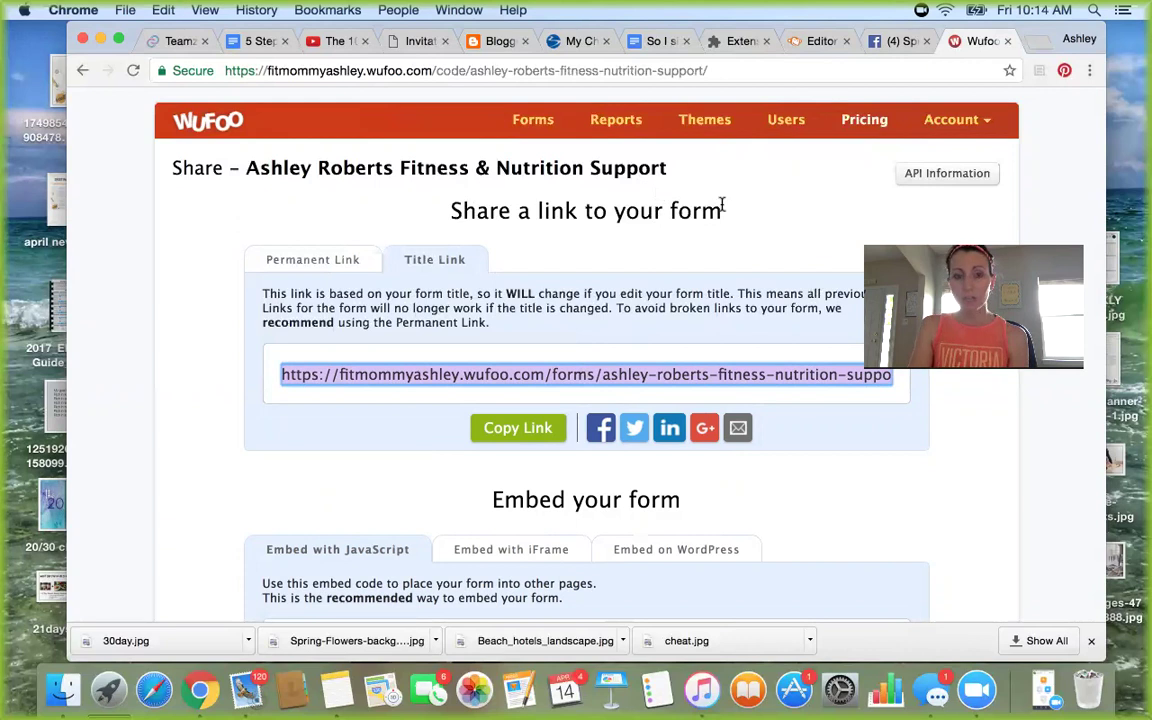
Step: Paste the Wufoo application link on a new line after 'great results!' in the post
{"action": "left_click", "coordinate": [889, 40]}
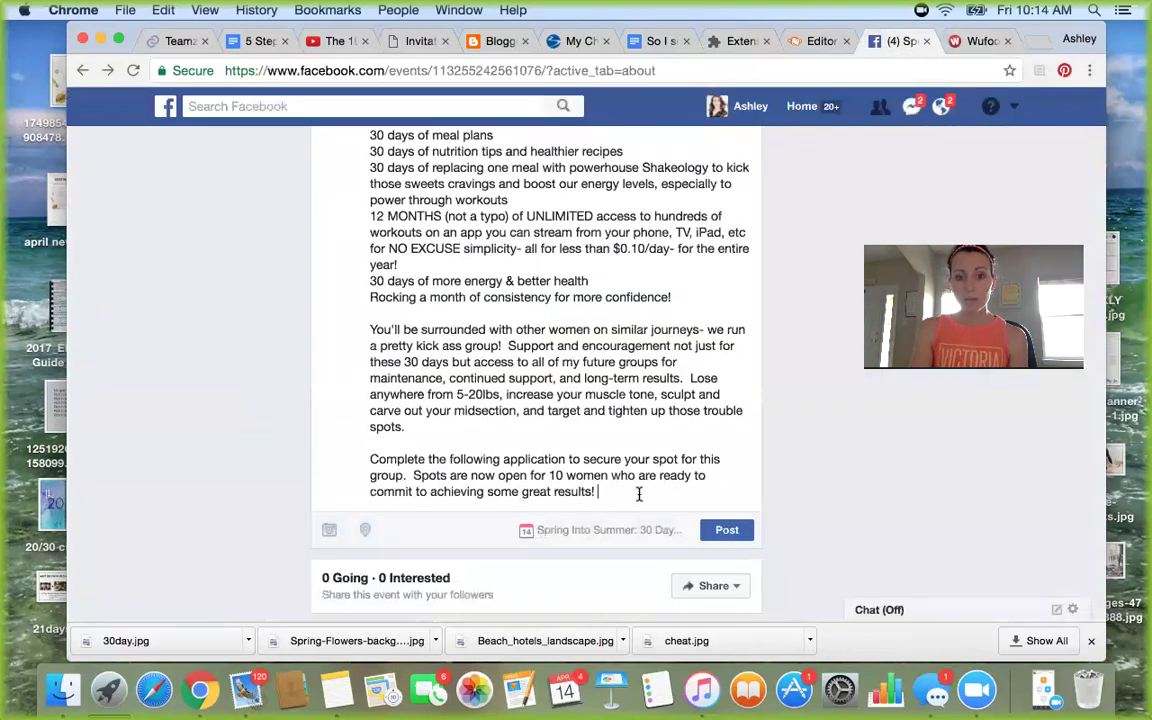
{"action": "key", "text": "Return"}
{"action": "key", "text": "Return"}
{"action": "type", "text": "https://fitmommyashley.wufoo.com/forms/ashley-roberts-fitness-nutrition-support/"}
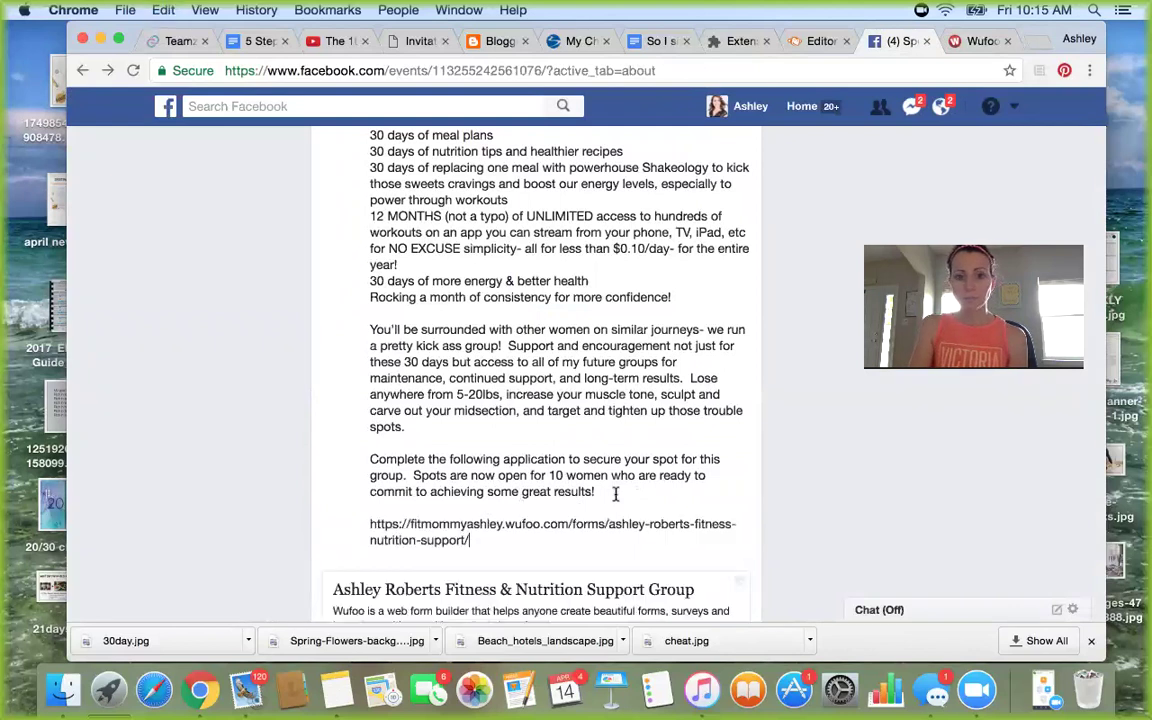
{"action": "scroll", "coordinate": [521, 453], "scroll_direction": "down", "scroll_amount": 3}
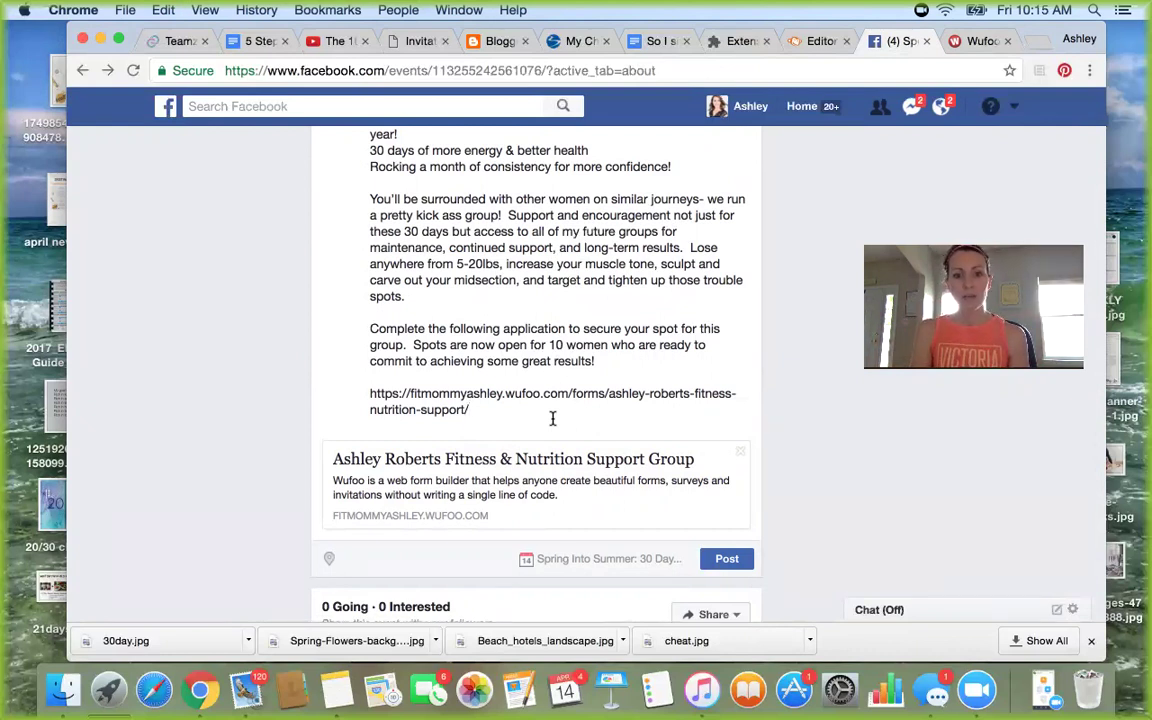
{"action": "scroll", "coordinate": [550, 415], "scroll_direction": "up", "scroll_amount": 4}
{"action": "scroll", "coordinate": [550, 416], "scroll_direction": "down", "scroll_amount": 4}
{"action": "triple_click", "coordinate": [577, 479]}
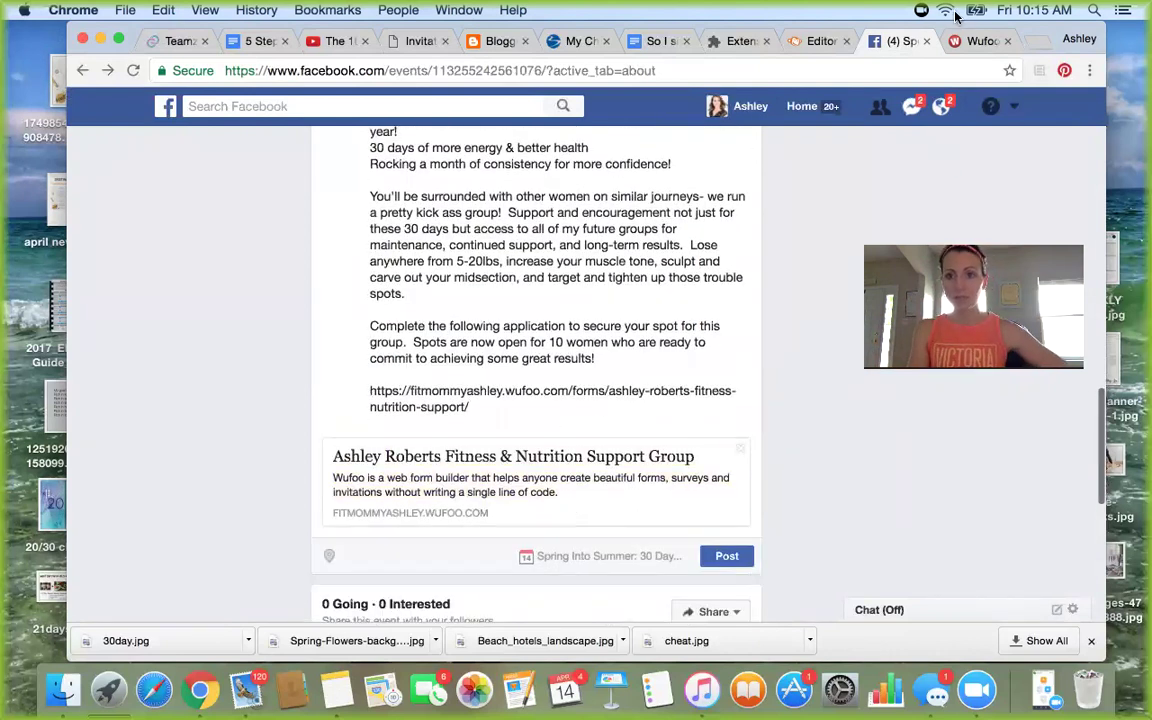
{"action": "left_click", "coordinate": [978, 41]}
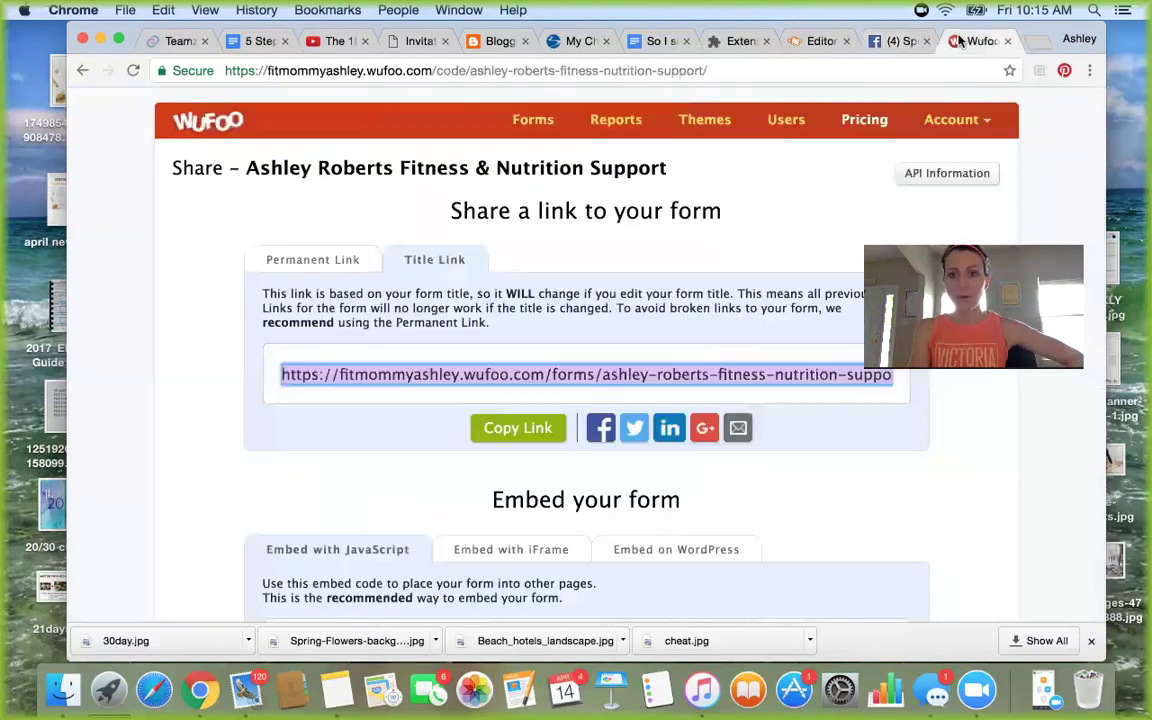
Step: Open the fitness and nutrition support form in Wufoo's builder and scroll through its questions
{"action": "left_click", "coordinate": [545, 121]}
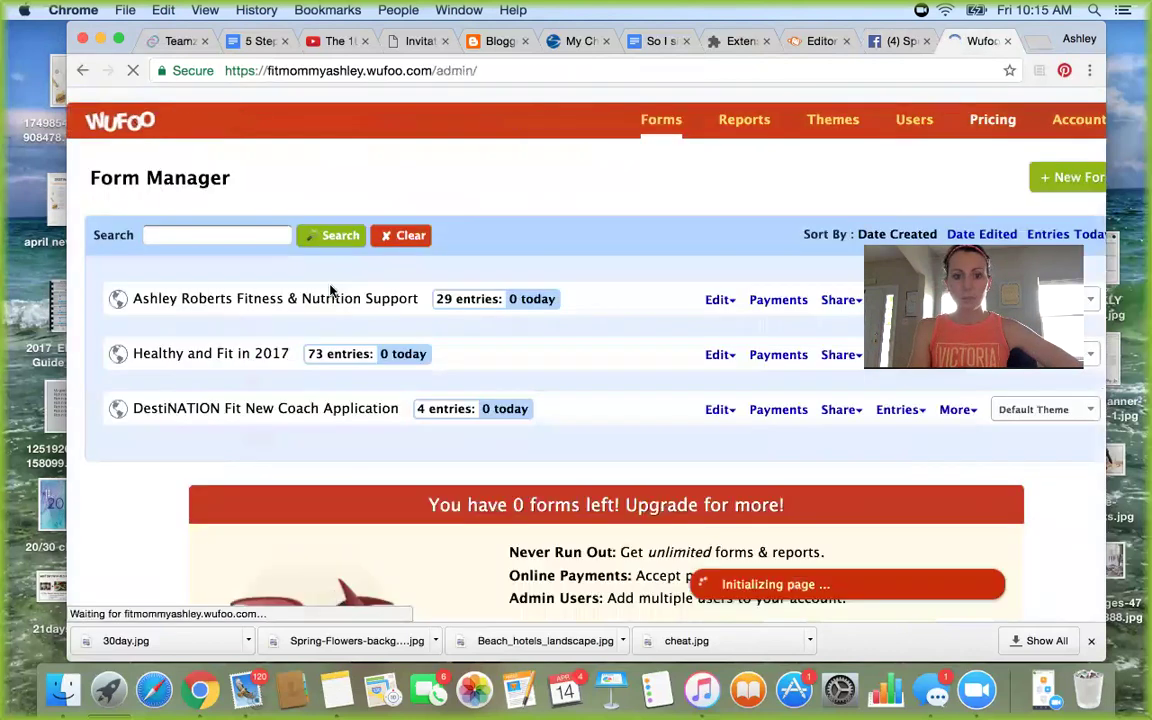
{"action": "left_click", "coordinate": [327, 300]}
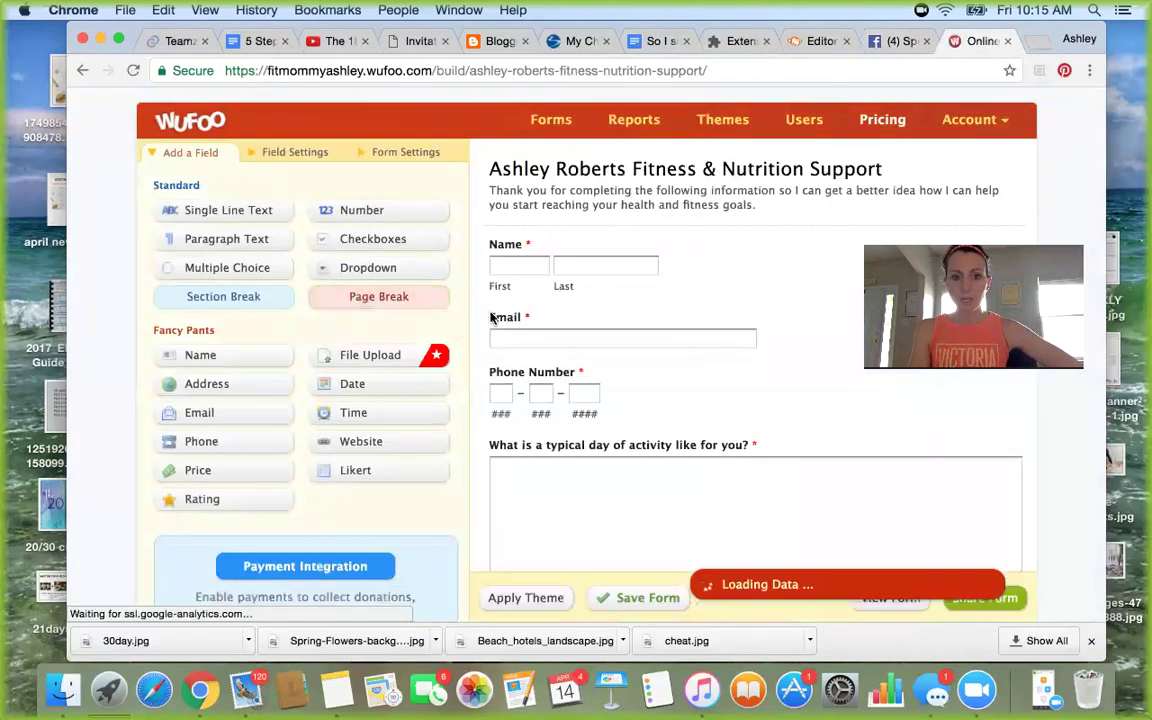
{"action": "scroll", "coordinate": [581, 393], "scroll_direction": "down", "scroll_amount": 10}
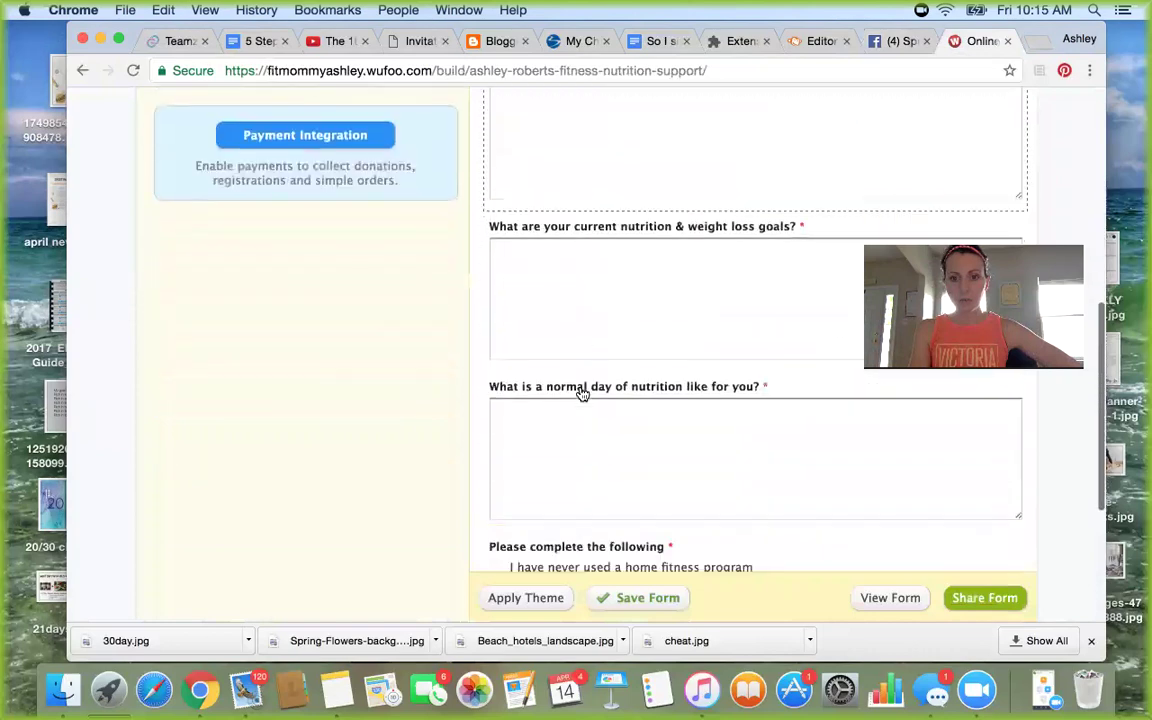
{"action": "scroll", "coordinate": [581, 393], "scroll_direction": "down", "scroll_amount": 5}
{"action": "scroll", "coordinate": [803, 174], "scroll_direction": "up", "scroll_amount": 15}
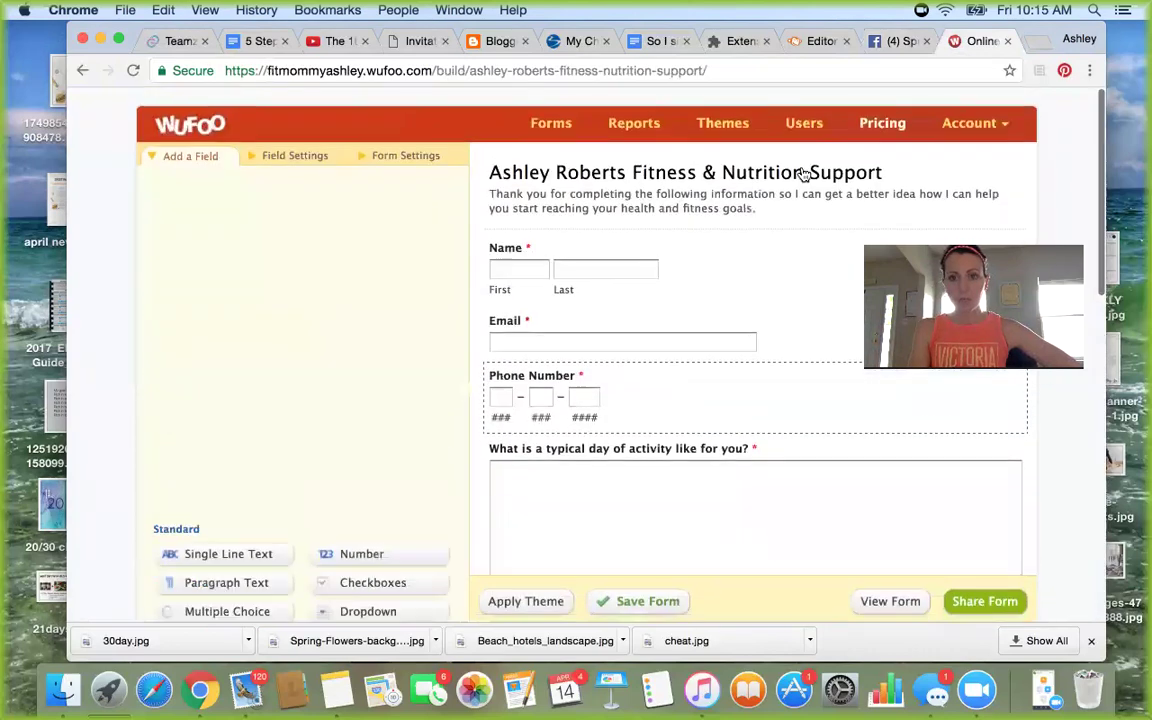
{"action": "left_click", "coordinate": [895, 41]}
Step: Post the intro with the application link on the event
{"action": "scroll", "coordinate": [660, 352], "scroll_direction": "up", "scroll_amount": 5}
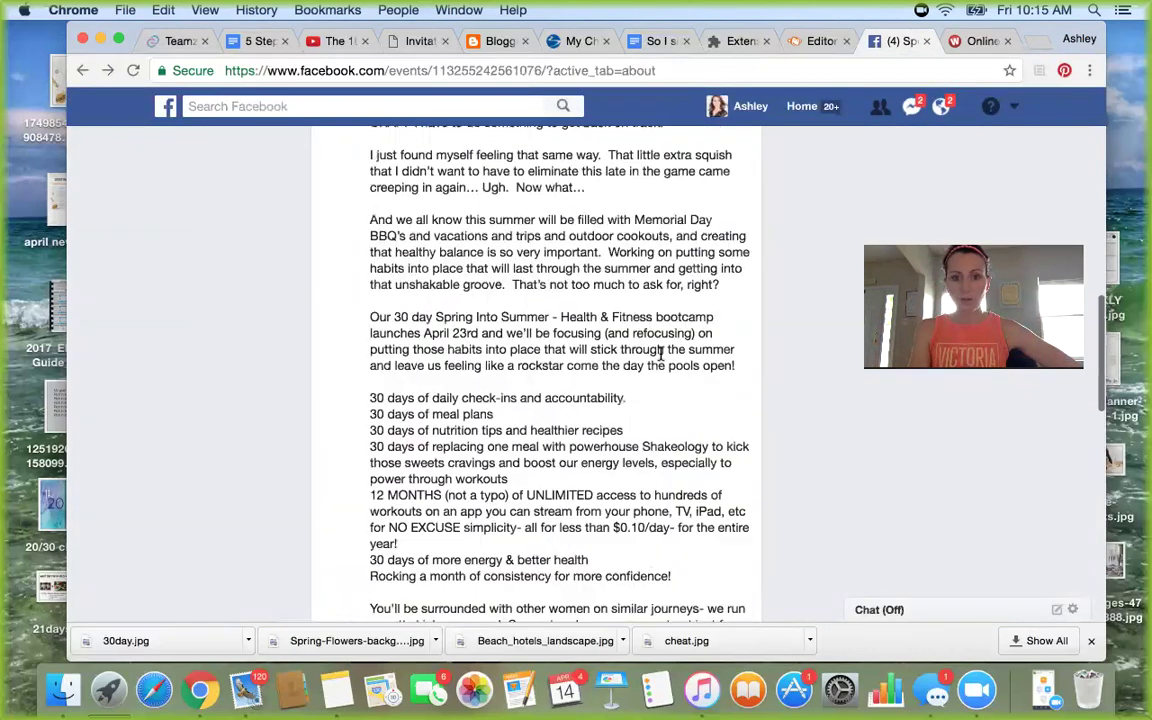
{"action": "scroll", "coordinate": [660, 352], "scroll_direction": "up", "scroll_amount": 10}
{"action": "scroll", "coordinate": [660, 352], "scroll_direction": "down", "scroll_amount": 4}
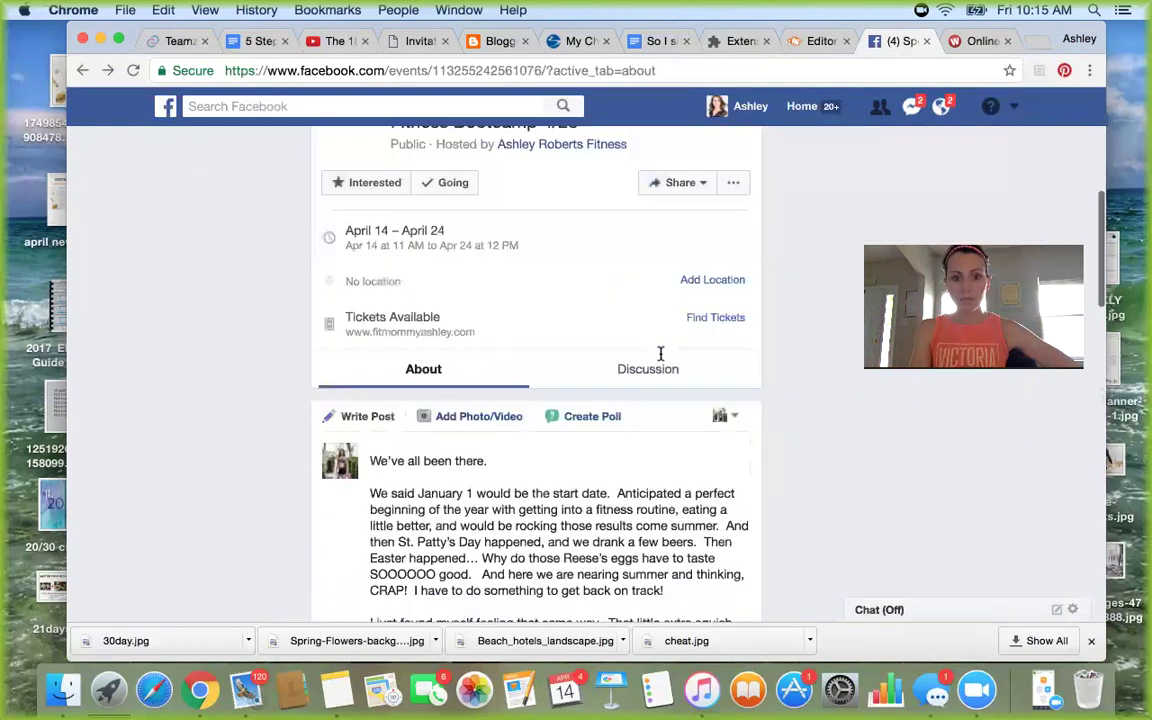
{"action": "scroll", "coordinate": [660, 352], "scroll_direction": "down", "scroll_amount": 15}
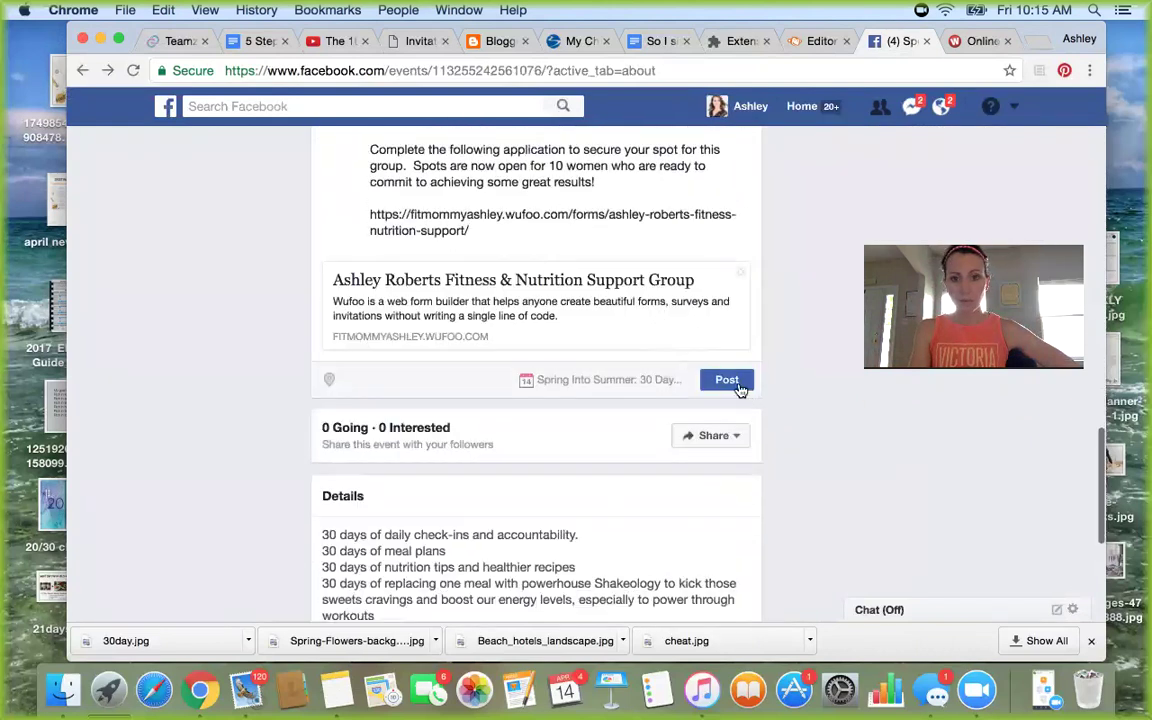
{"action": "left_click", "coordinate": [730, 382]}
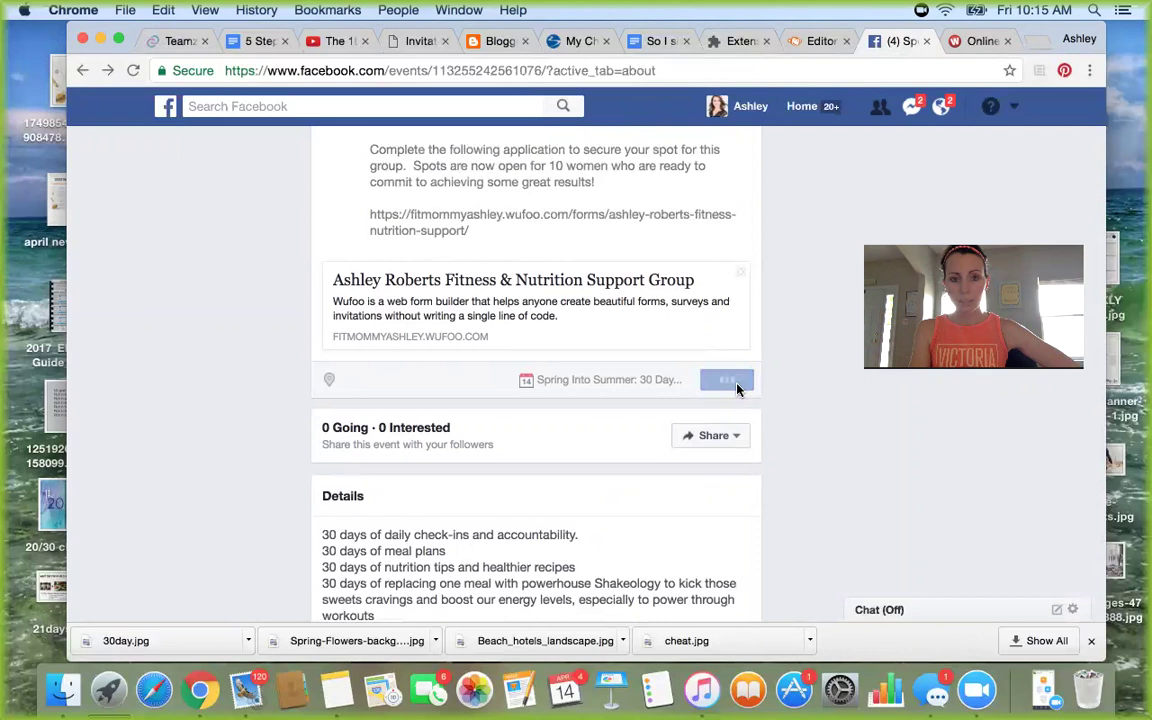
Step: Navigate via Home and the personal profile to the fitness business Page and browse it
{"action": "scroll", "coordinate": [522, 300], "scroll_direction": "up", "scroll_amount": 5}
{"action": "scroll", "coordinate": [523, 296], "scroll_direction": "up", "scroll_amount": 5}
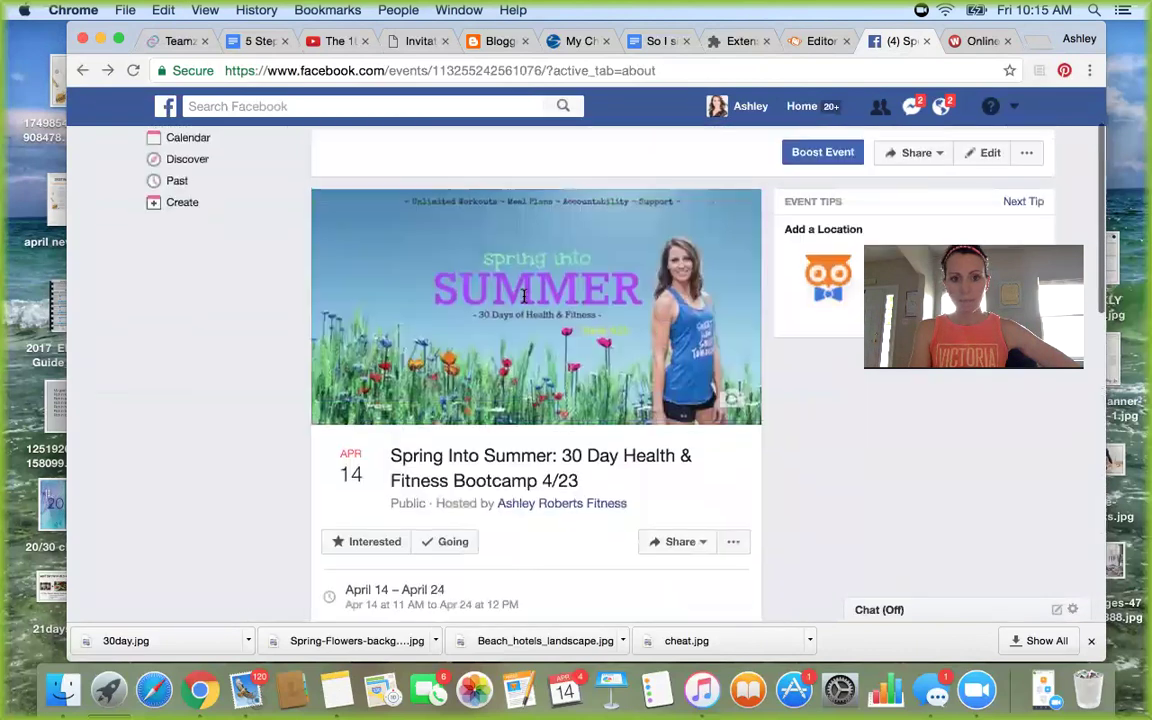
{"action": "left_click", "coordinate": [803, 108]}
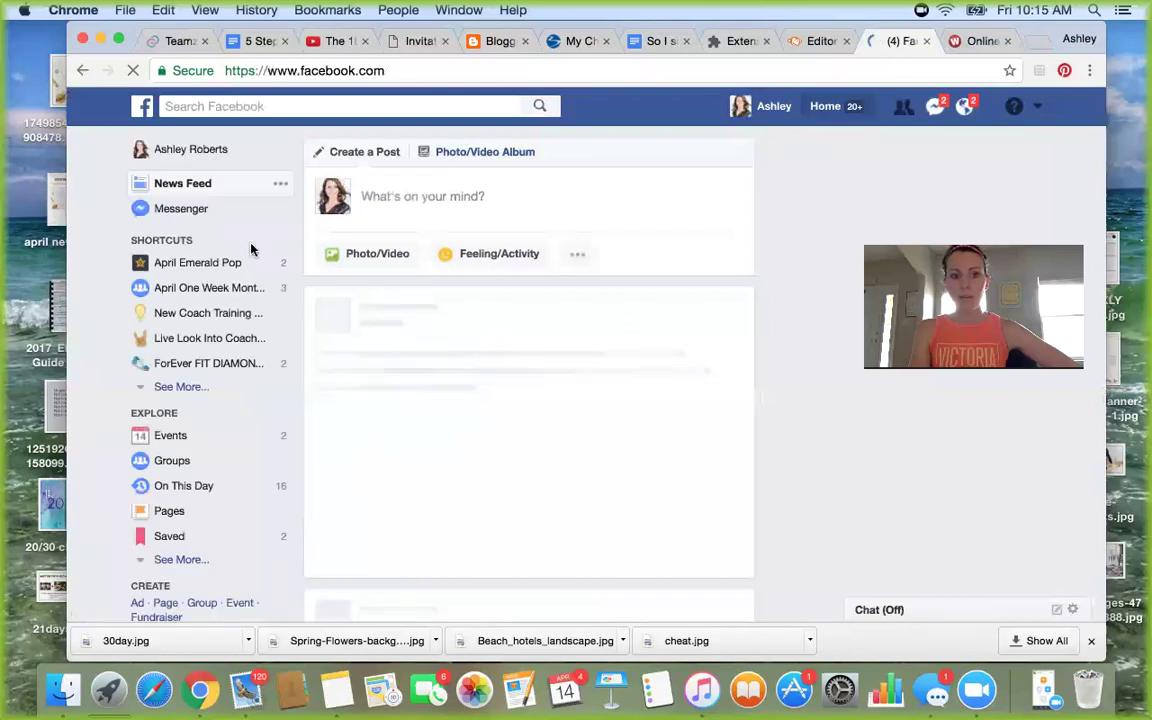
{"action": "left_click", "coordinate": [184, 153]}
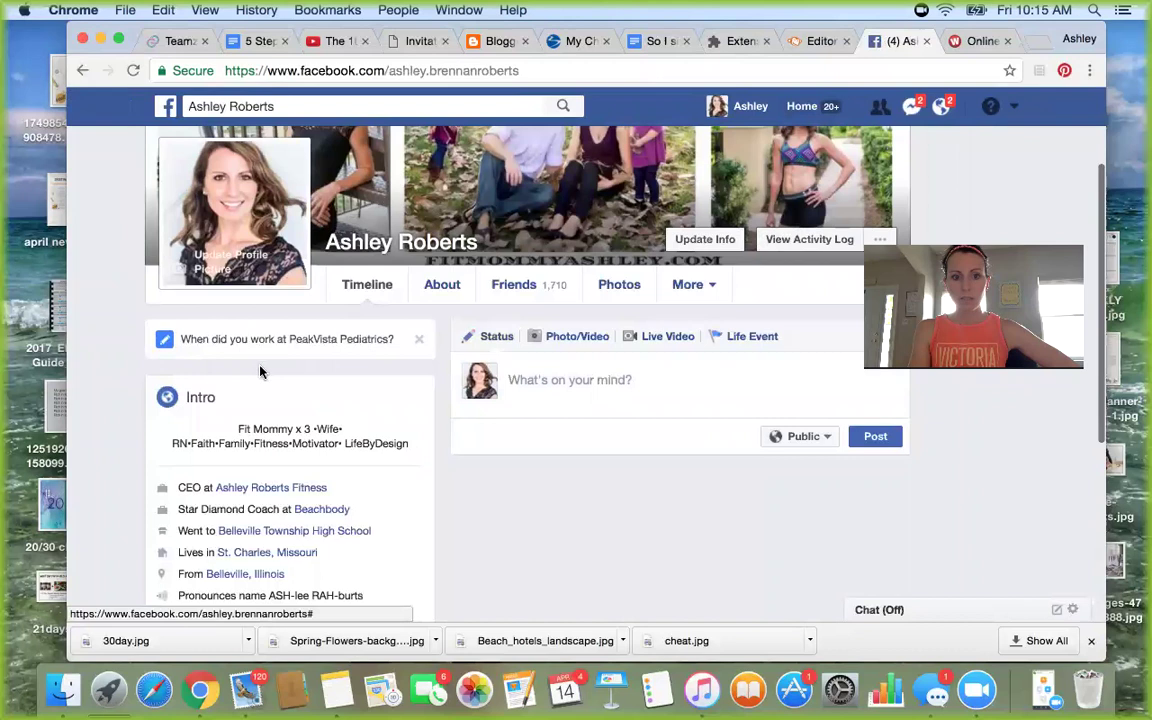
{"action": "left_click", "coordinate": [303, 487]}
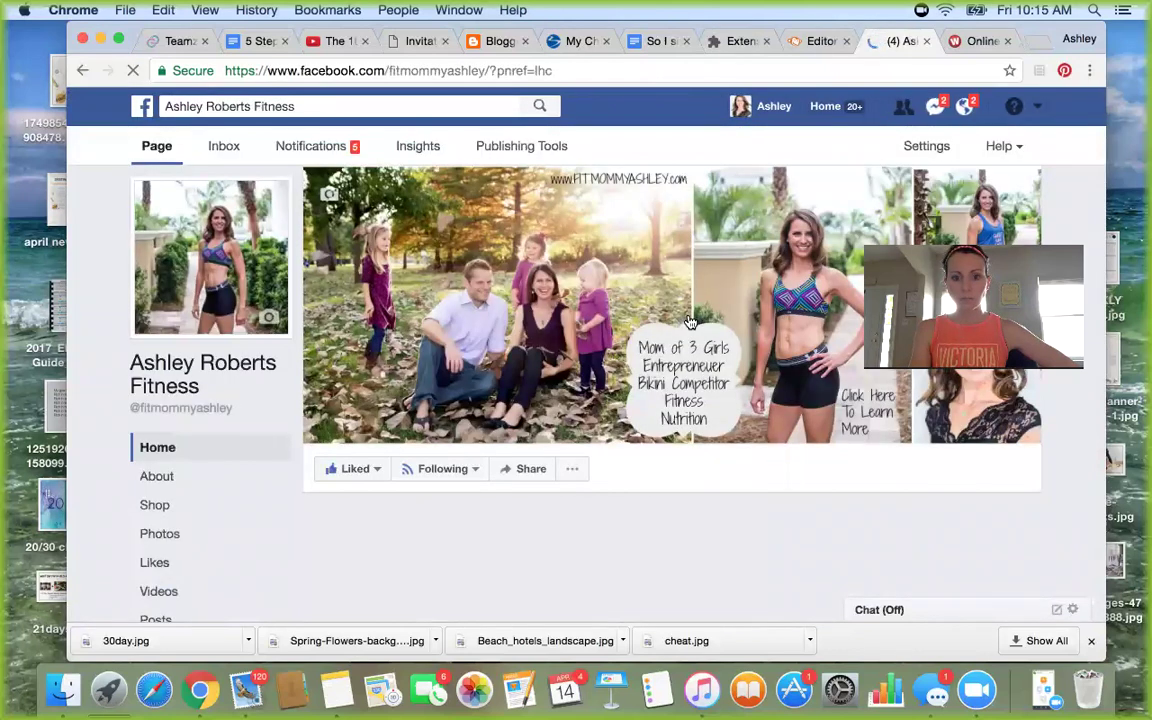
{"action": "scroll", "coordinate": [688, 320], "scroll_direction": "down", "scroll_amount": 5}
{"action": "scroll", "coordinate": [688, 320], "scroll_direction": "down", "scroll_amount": 15}
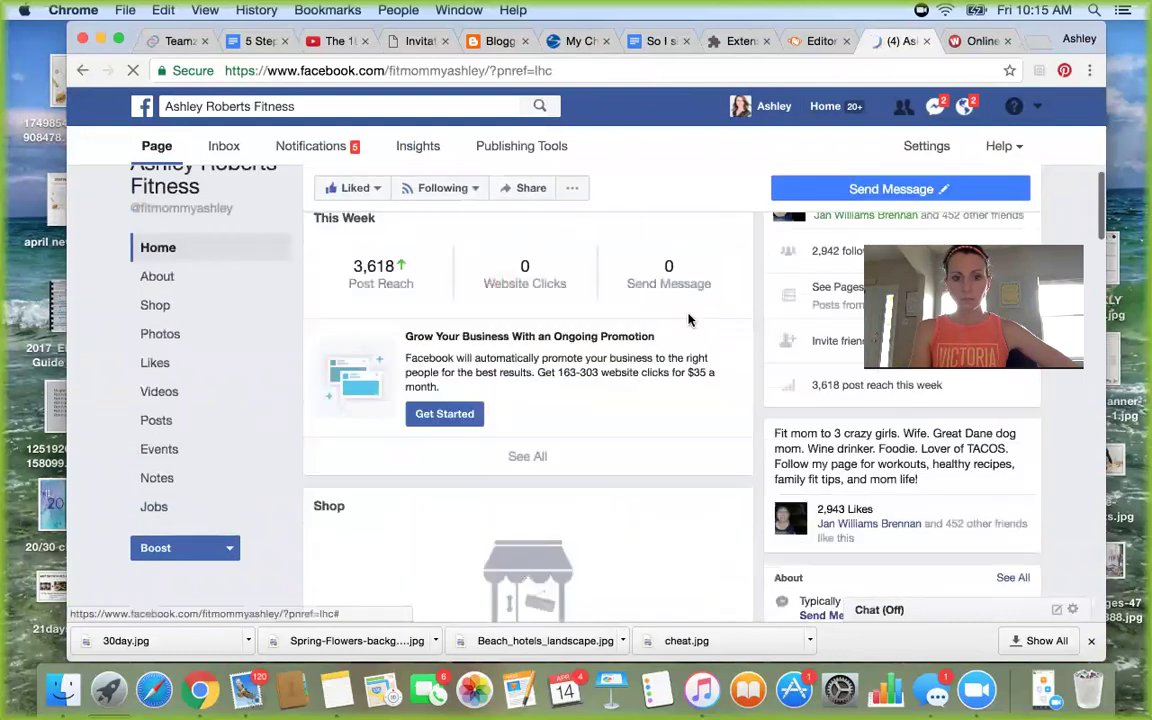
{"action": "scroll", "coordinate": [688, 320], "scroll_direction": "down", "scroll_amount": 12}
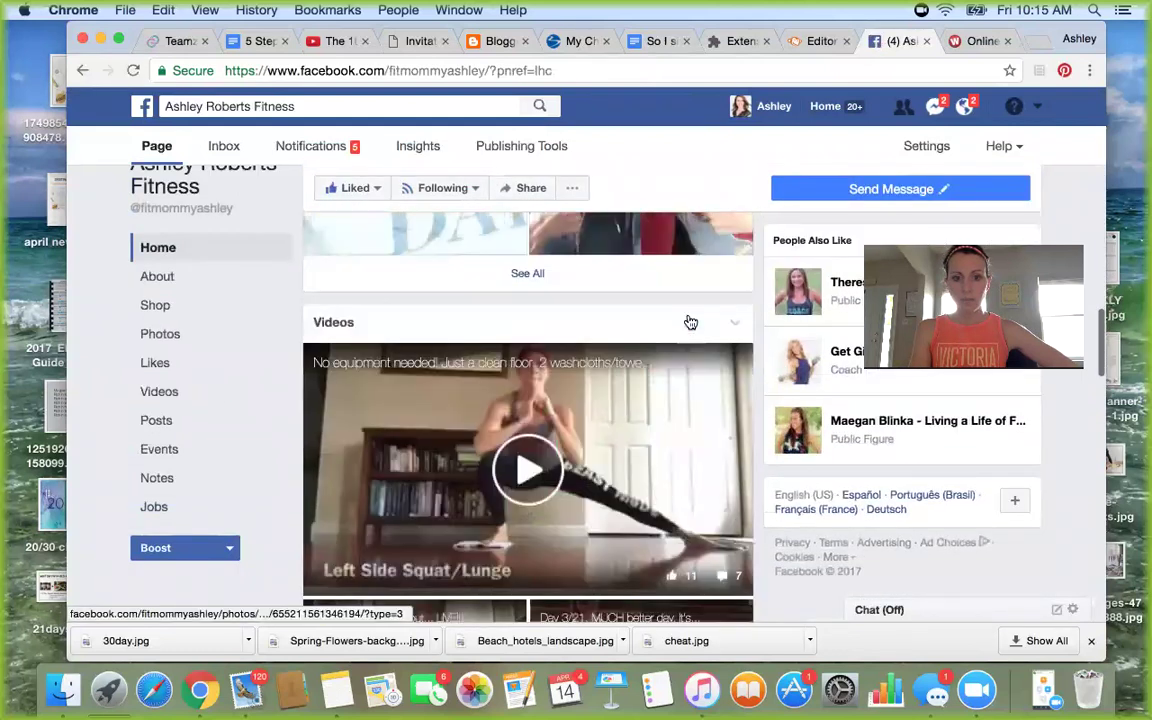
{"action": "scroll", "coordinate": [688, 320], "scroll_direction": "down", "scroll_amount": 12}
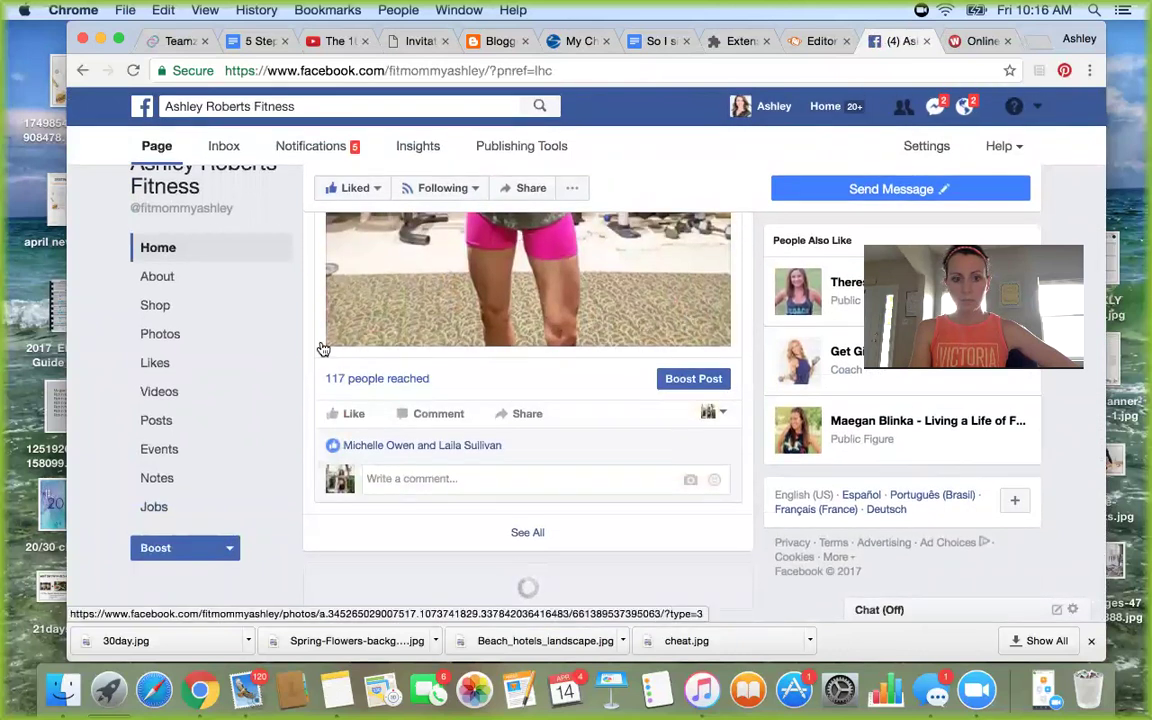
{"action": "scroll", "coordinate": [323, 348], "scroll_direction": "up", "scroll_amount": 8}
{"action": "scroll", "coordinate": [199, 543], "scroll_direction": "down", "scroll_amount": 3}
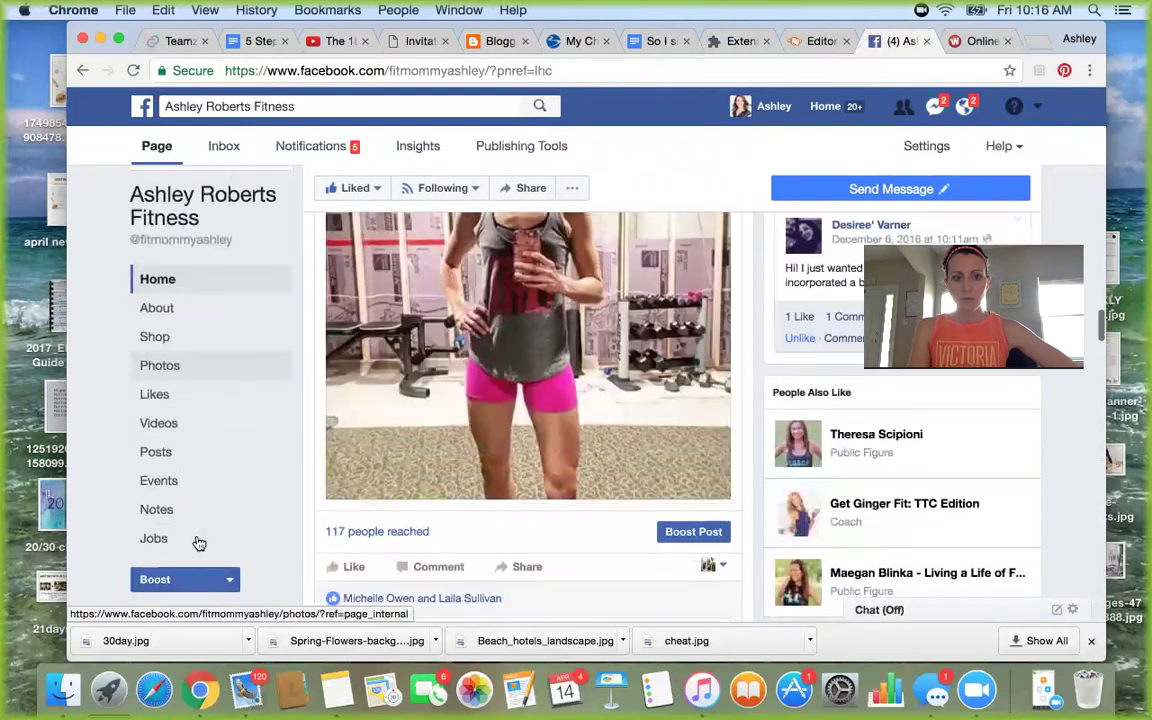
Step: Open the Spring Into Summer event from the business Page's events list
{"action": "left_click", "coordinate": [163, 450]}
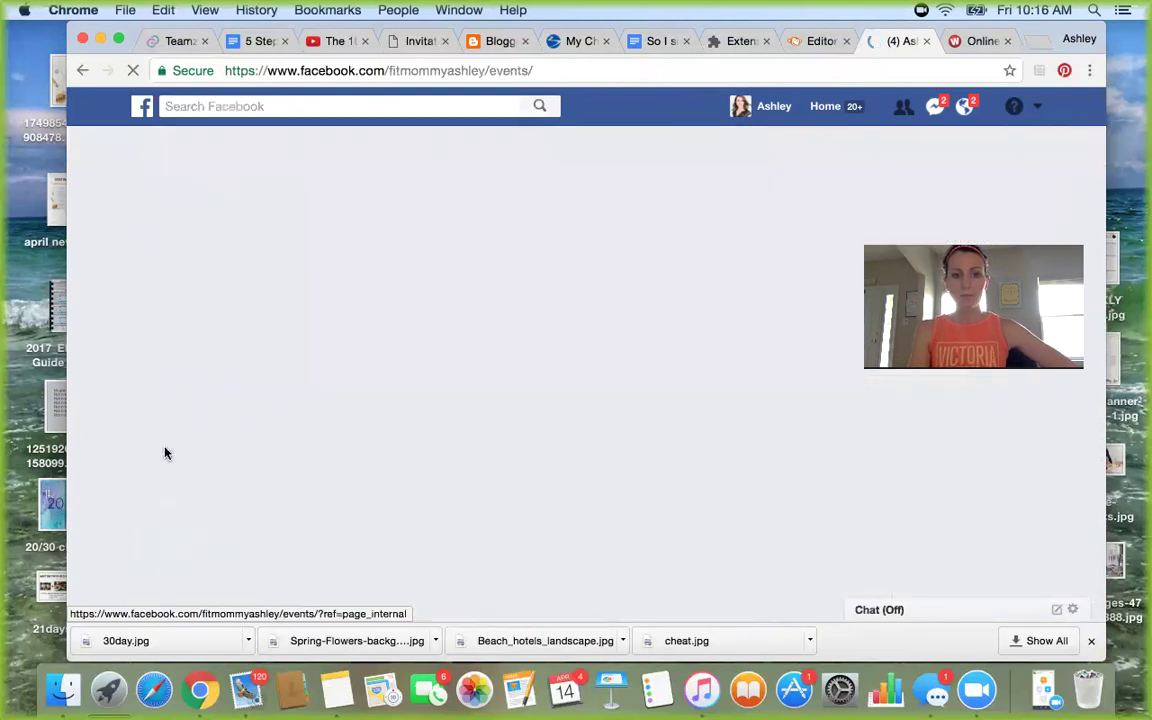
{"action": "scroll", "coordinate": [570, 455], "scroll_direction": "down", "scroll_amount": 3}
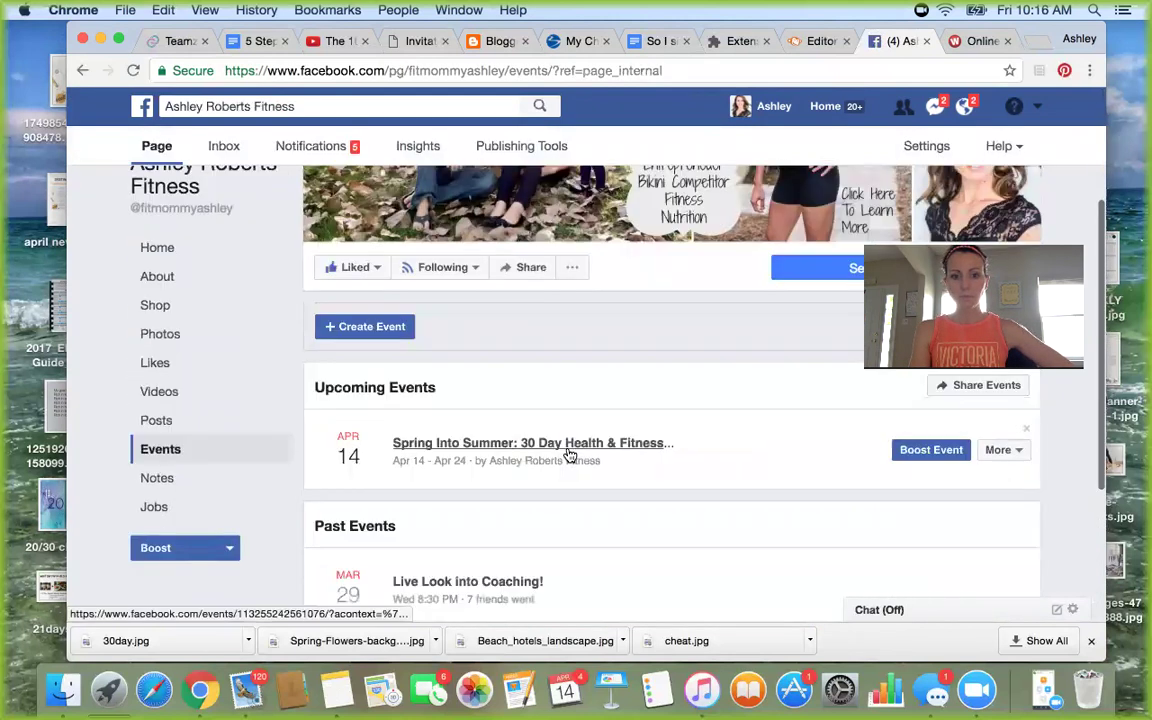
{"action": "scroll", "coordinate": [578, 436], "scroll_direction": "down", "scroll_amount": 1}
{"action": "left_click", "coordinate": [596, 424]}
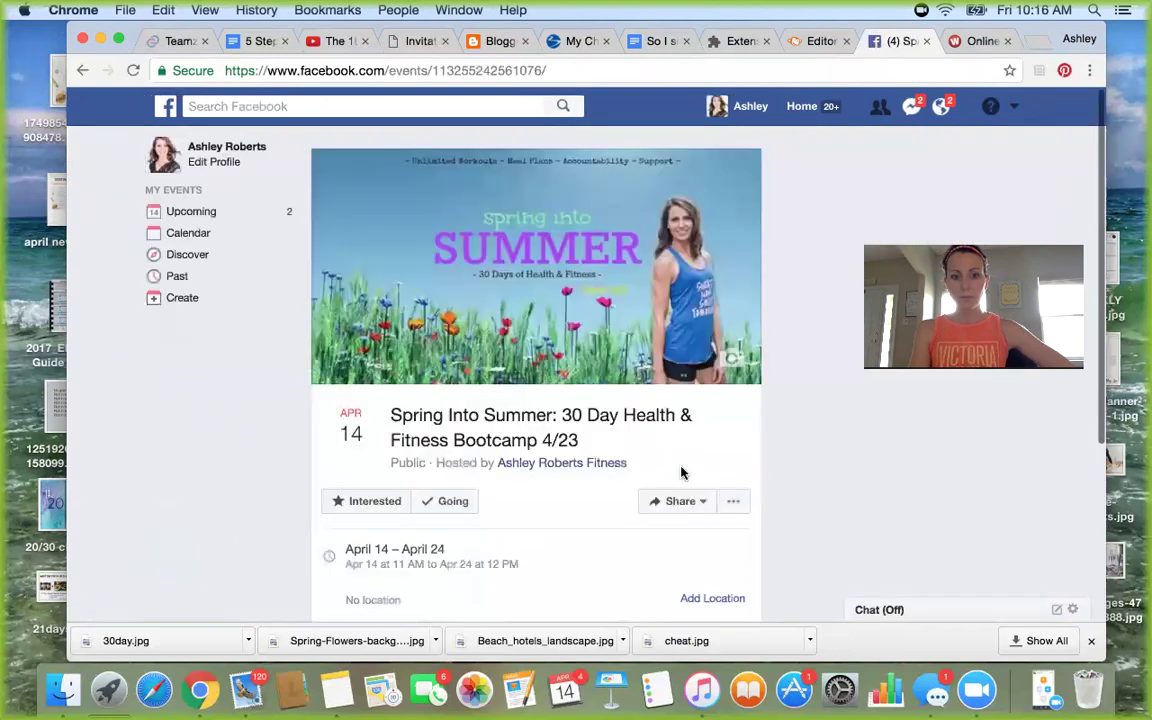
{"action": "scroll", "coordinate": [620, 385], "scroll_direction": "down", "scroll_amount": 5}
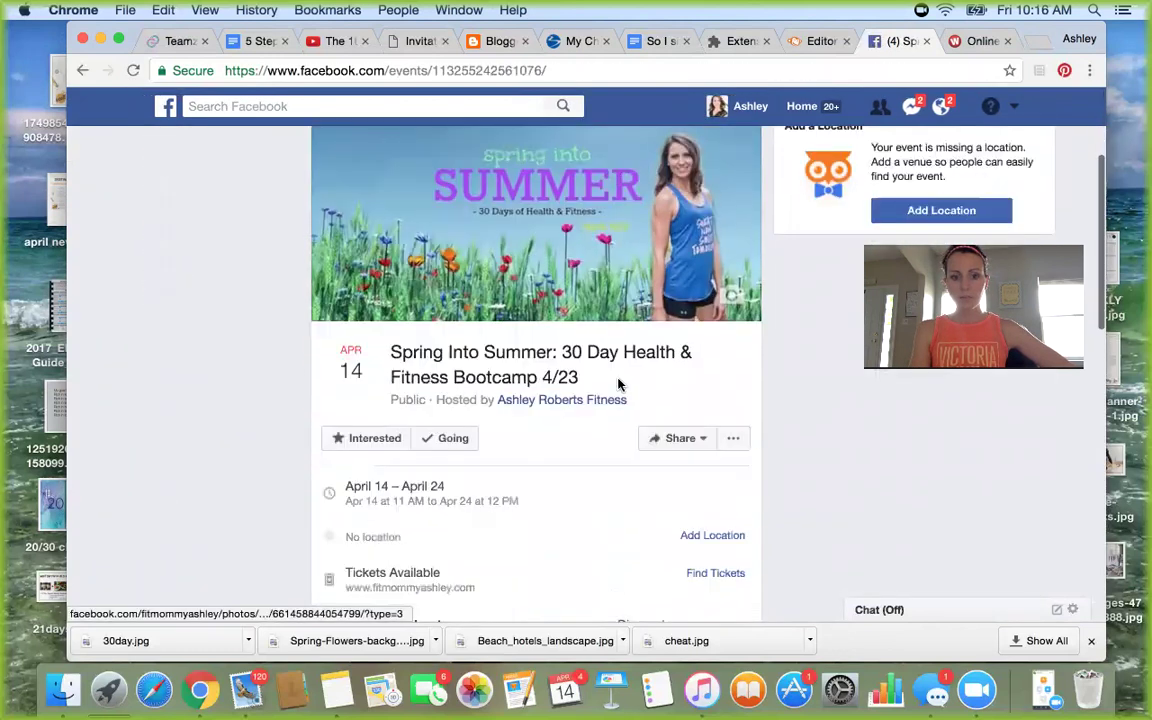
{"action": "scroll", "coordinate": [618, 385], "scroll_direction": "down", "scroll_amount": 5}
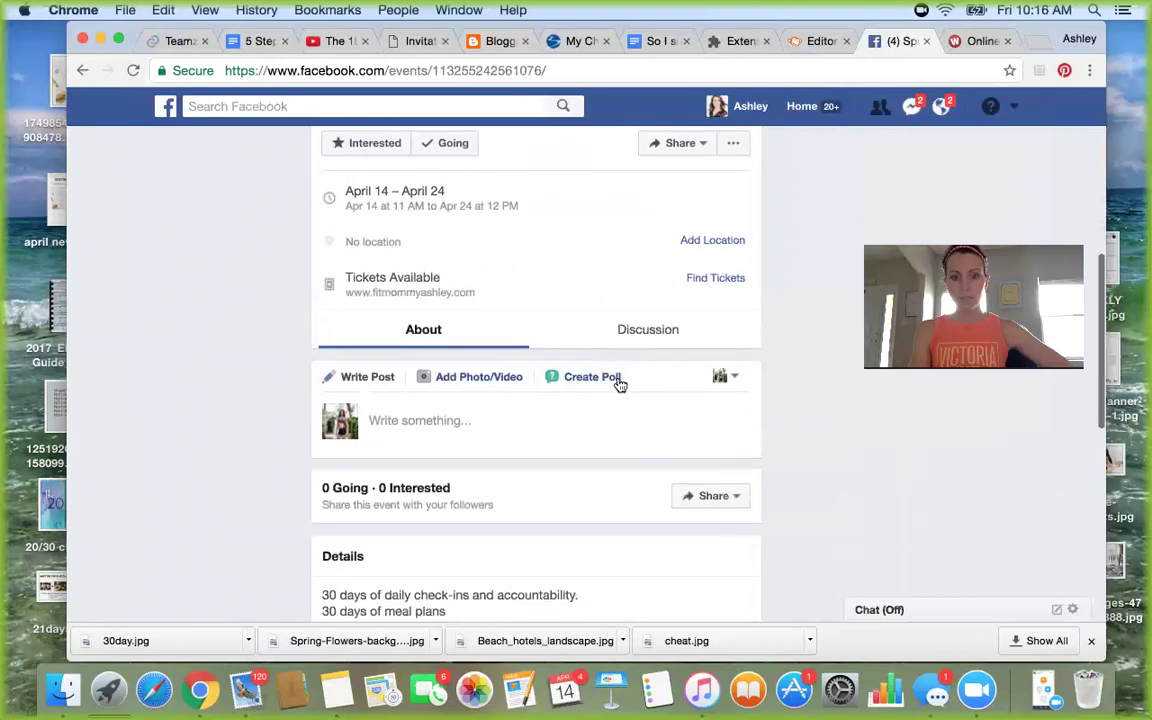
{"action": "scroll", "coordinate": [618, 385], "scroll_direction": "down", "scroll_amount": 4}
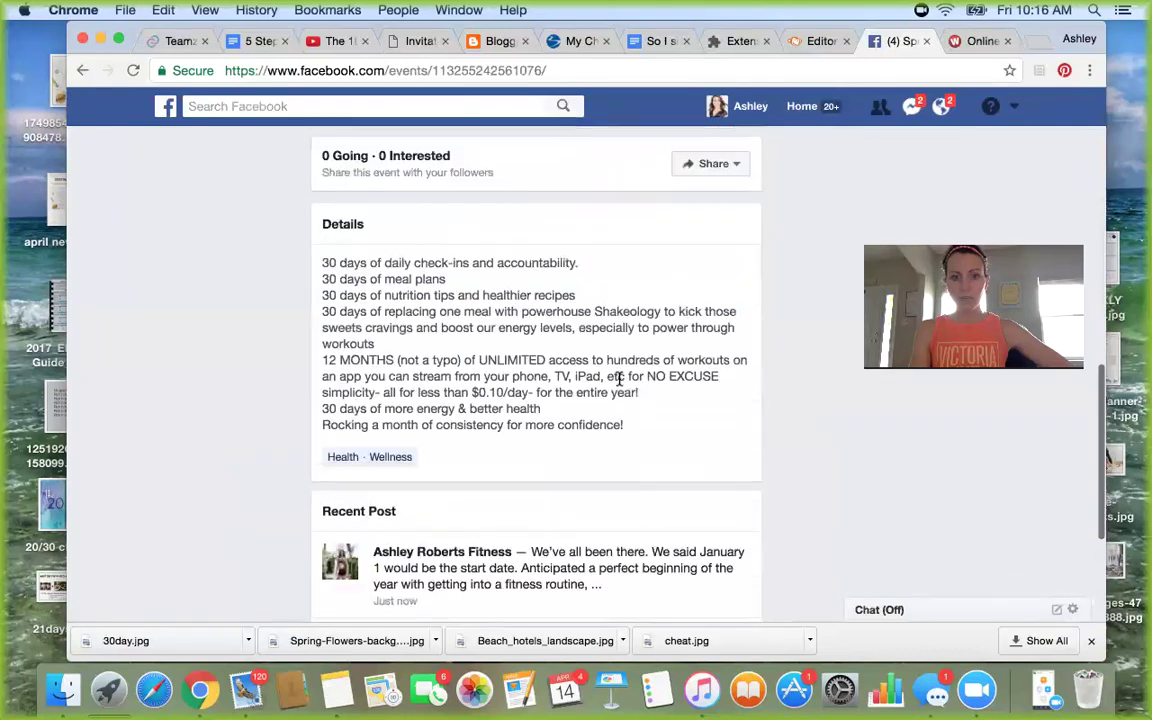
{"action": "scroll", "coordinate": [620, 386], "scroll_direction": "up", "scroll_amount": 5}
{"action": "scroll", "coordinate": [620, 385], "scroll_direction": "up", "scroll_amount": 2}
Step: Expand the intro post in the event Discussion to verify its Wufoo link, then return to About
{"action": "left_click", "coordinate": [612, 360]}
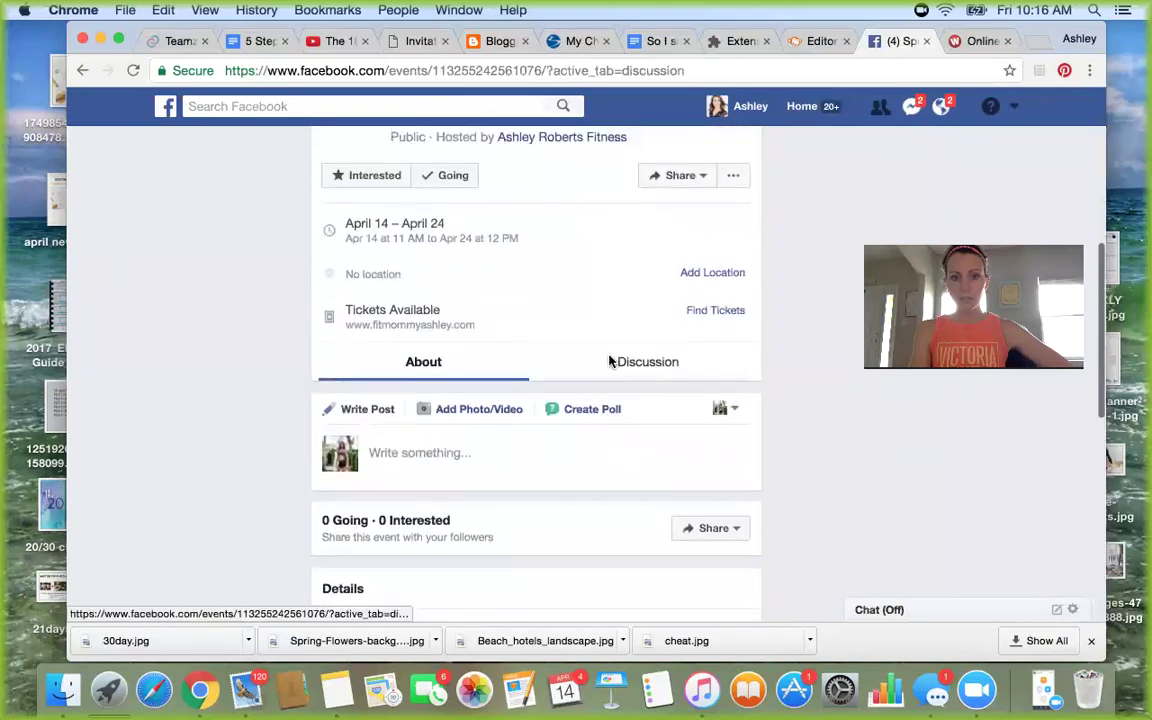
{"action": "scroll", "coordinate": [611, 362], "scroll_direction": "down", "scroll_amount": 3}
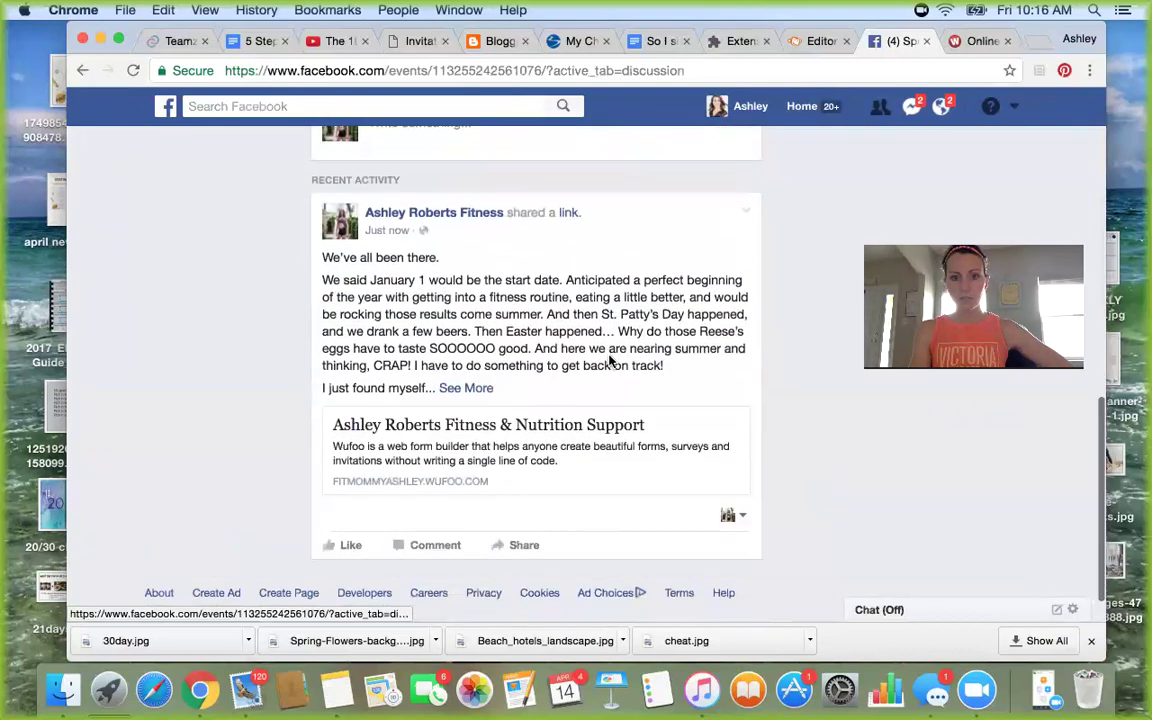
{"action": "scroll", "coordinate": [611, 360], "scroll_direction": "up", "scroll_amount": 3}
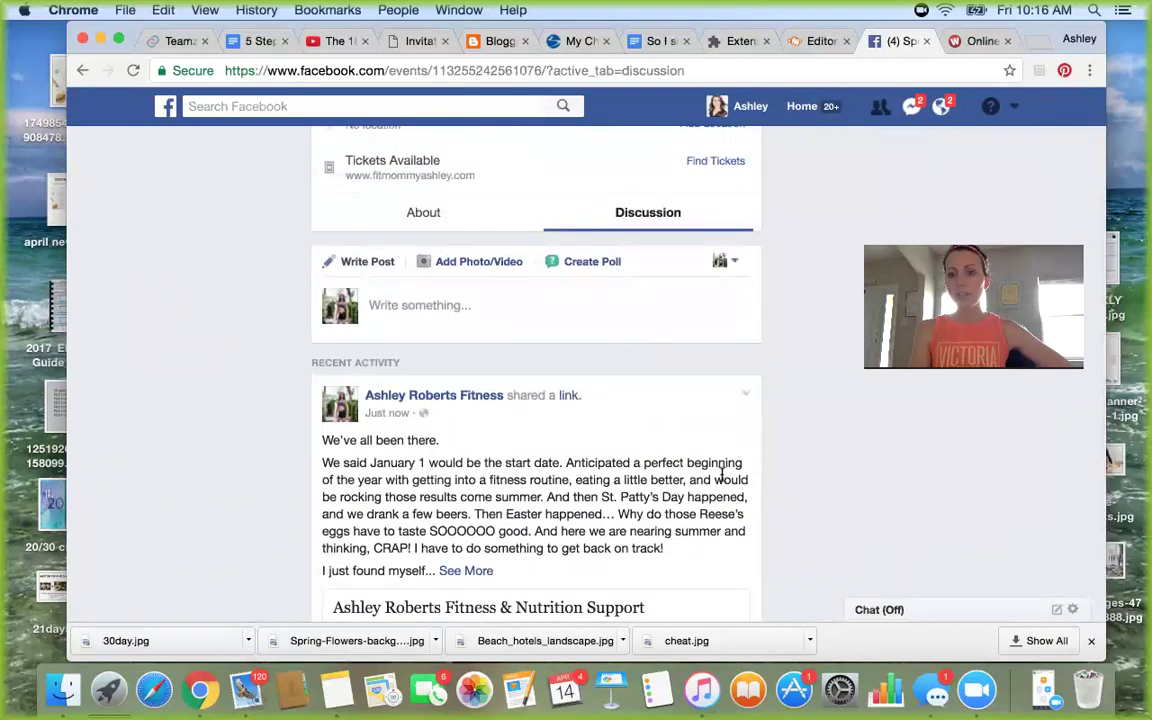
{"action": "scroll", "coordinate": [629, 395], "scroll_direction": "down", "scroll_amount": 4}
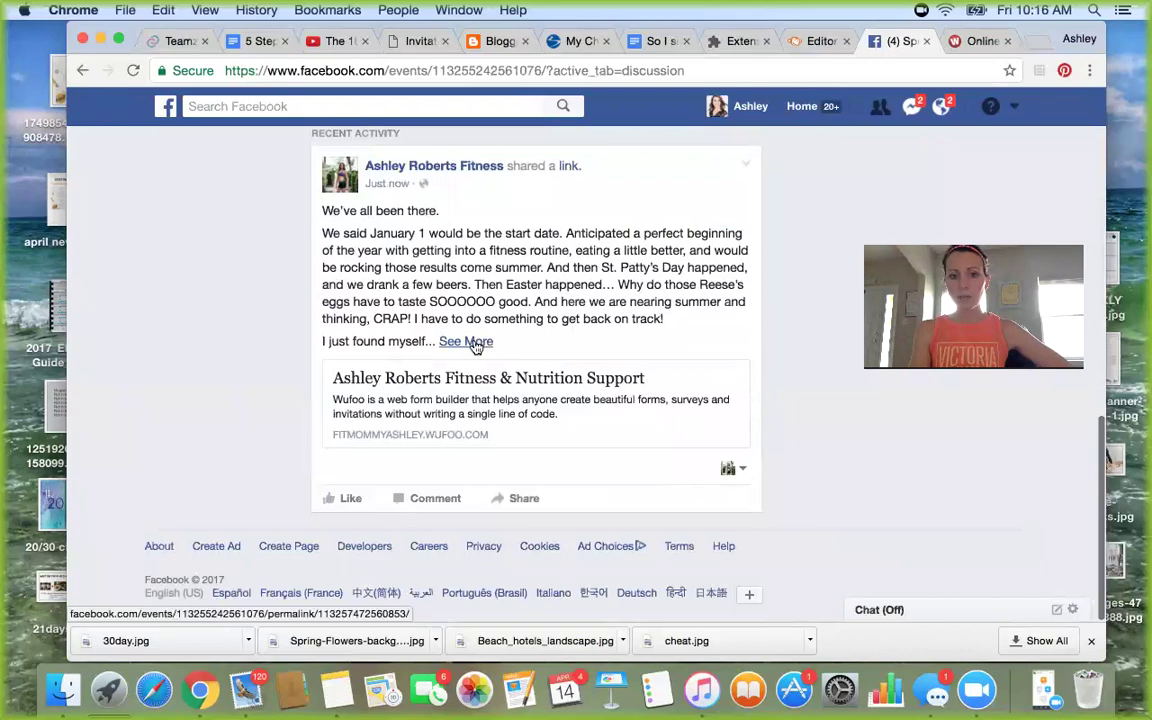
{"action": "left_click", "coordinate": [470, 341]}
{"action": "scroll", "coordinate": [562, 427], "scroll_direction": "down", "scroll_amount": 7}
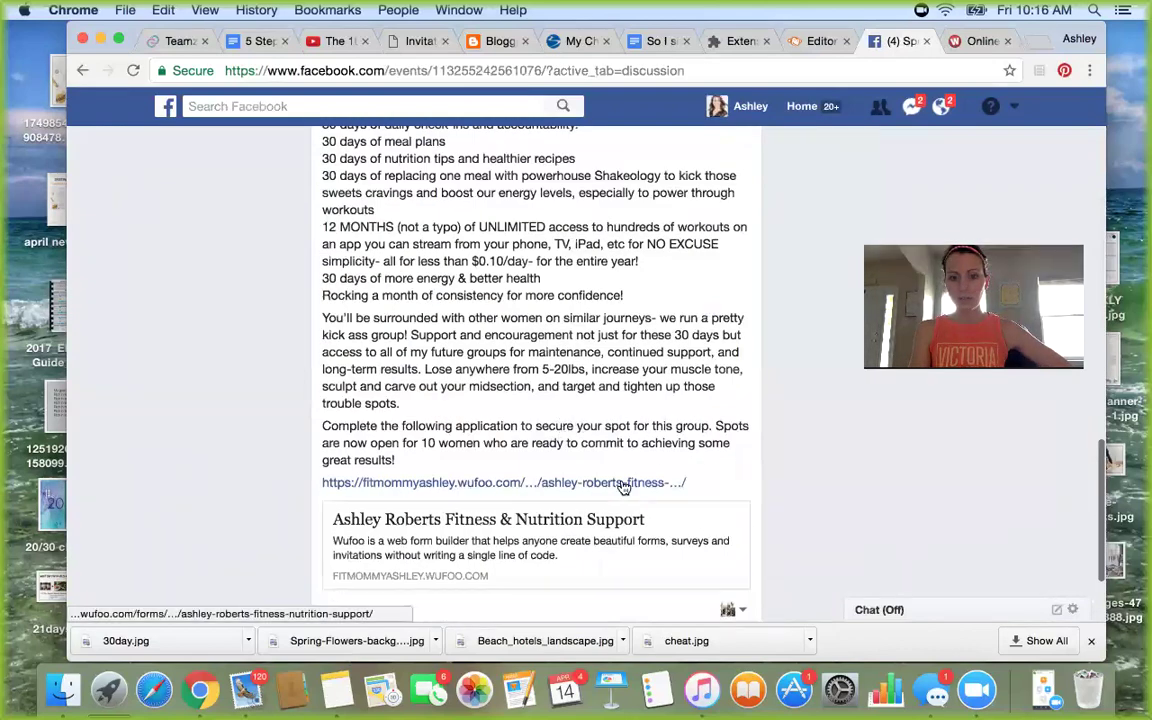
{"action": "scroll", "coordinate": [633, 424], "scroll_direction": "up", "scroll_amount": 7}
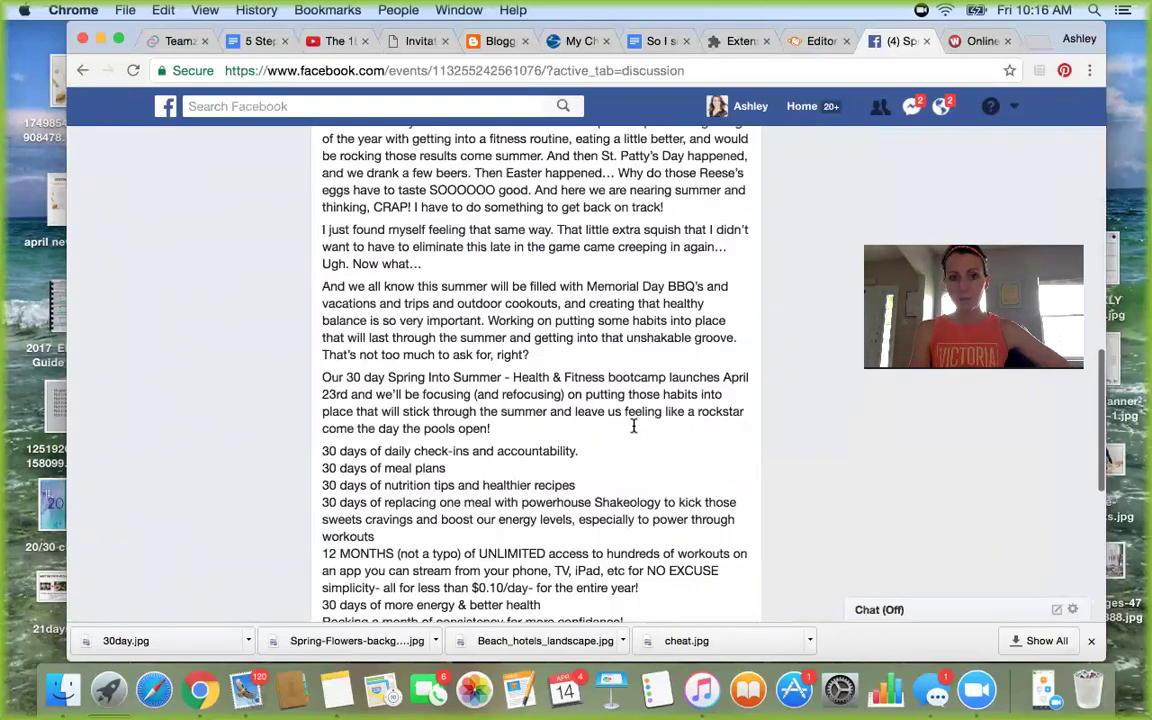
{"action": "scroll", "coordinate": [633, 426], "scroll_direction": "up", "scroll_amount": 5}
{"action": "left_click", "coordinate": [437, 364]}
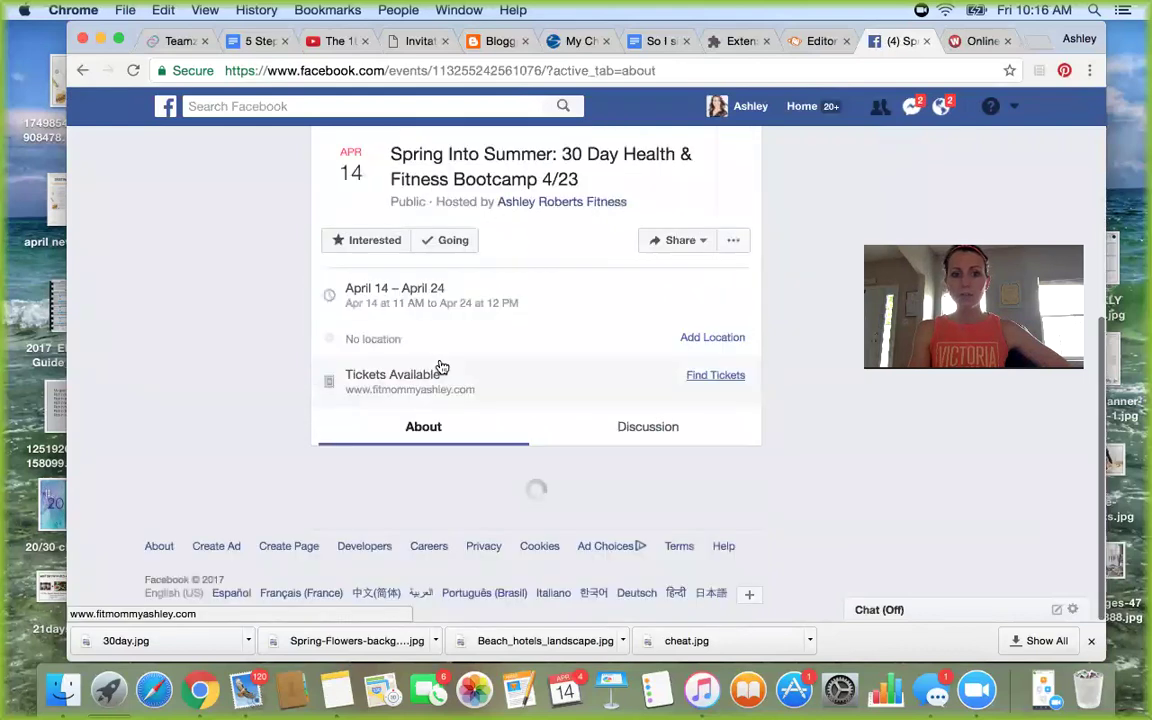
{"action": "scroll", "coordinate": [513, 349], "scroll_direction": "up", "scroll_amount": 7}
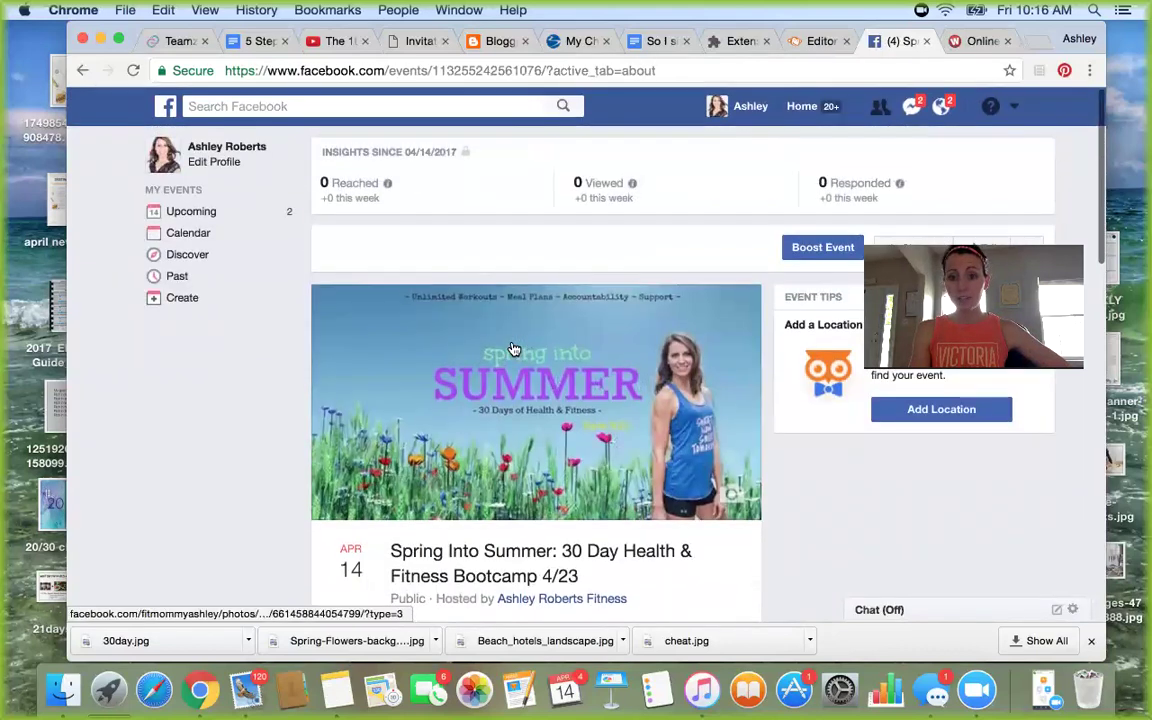
{"action": "scroll", "coordinate": [513, 349], "scroll_direction": "down", "scroll_amount": 1}
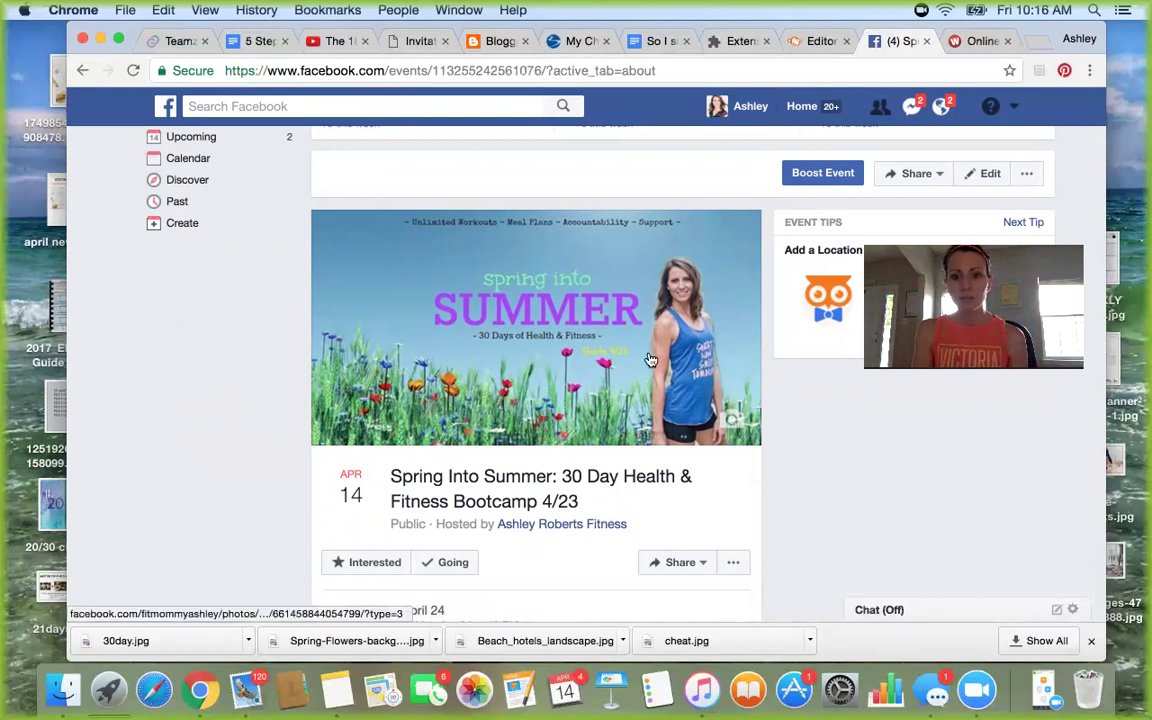
{"action": "scroll", "coordinate": [608, 458], "scroll_direction": "down", "scroll_amount": 5}
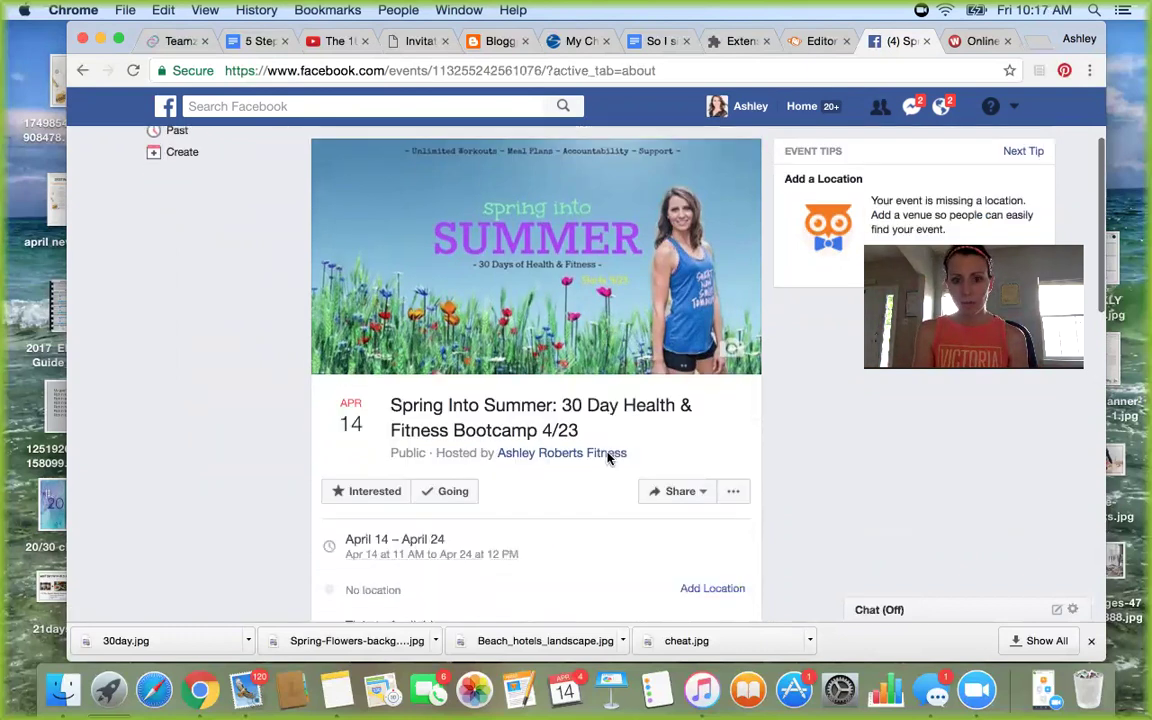
{"action": "scroll", "coordinate": [609, 457], "scroll_direction": "up", "scroll_amount": 3}
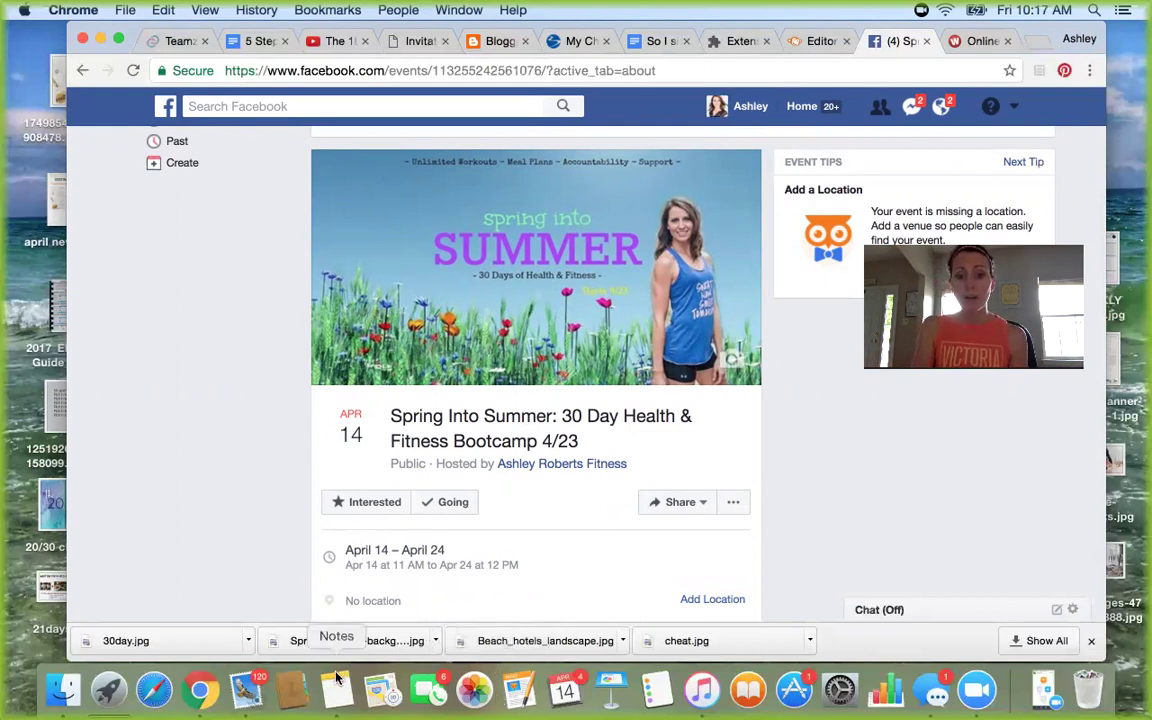
{"action": "scroll", "coordinate": [586, 368], "scroll_direction": "down", "scroll_amount": 3}
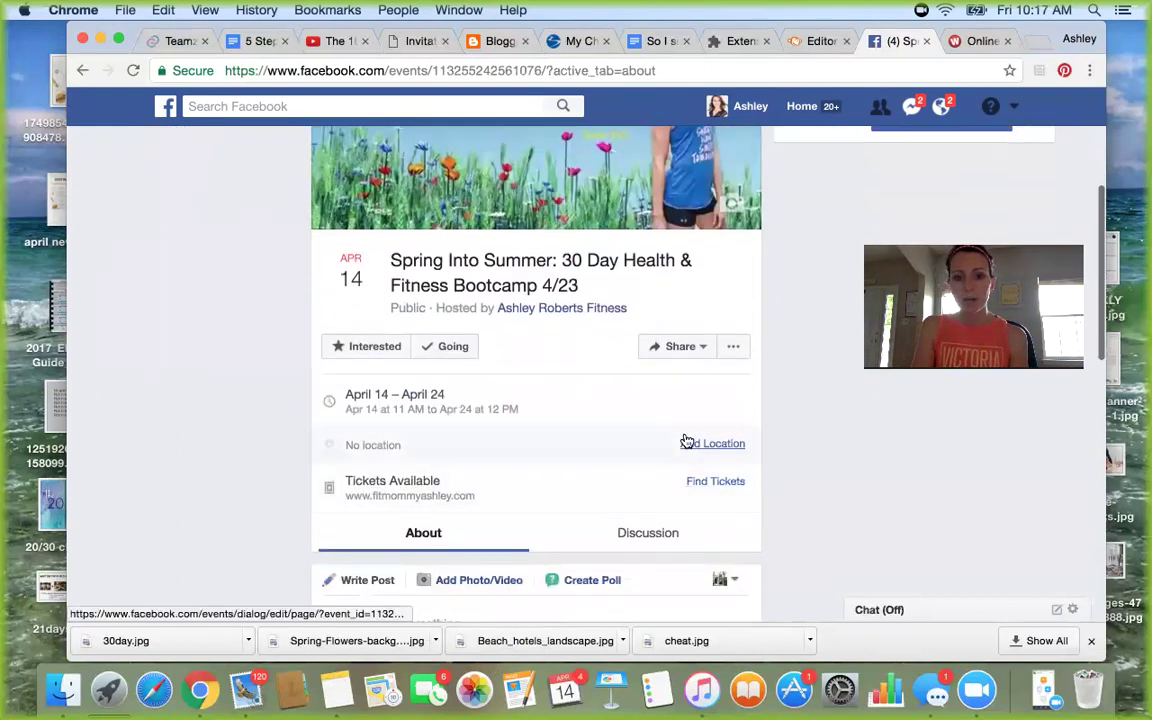
{"action": "scroll", "coordinate": [494, 479], "scroll_direction": "down", "scroll_amount": 5}
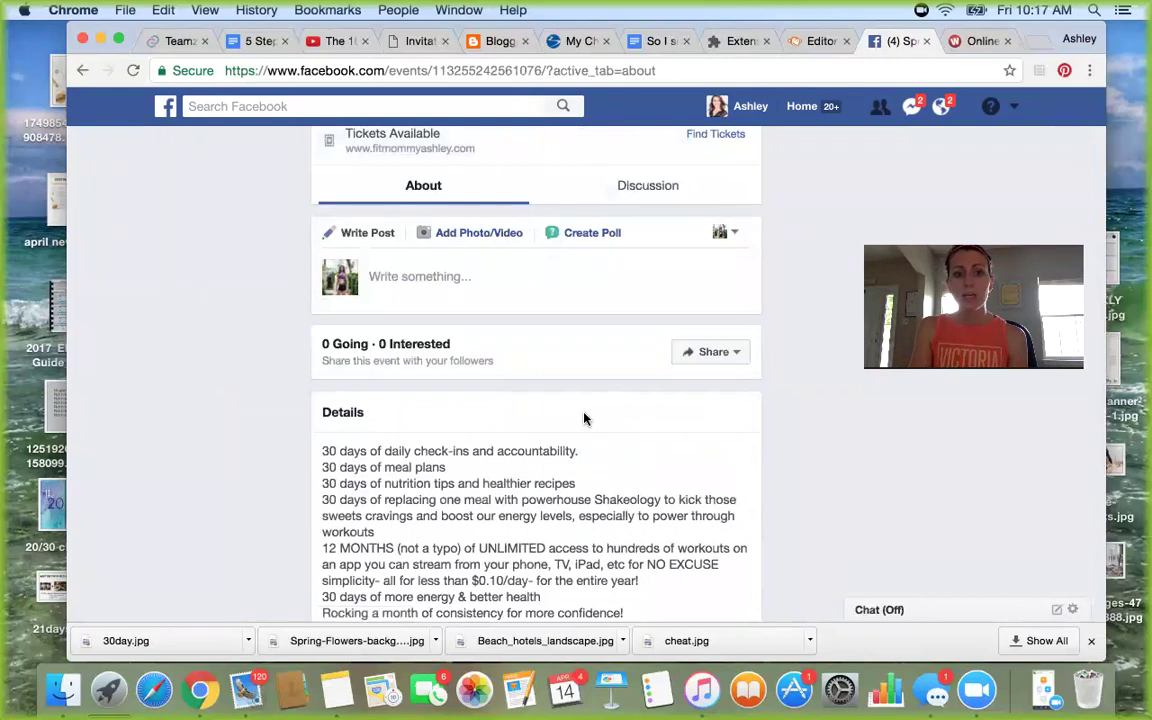
{"action": "scroll", "coordinate": [585, 419], "scroll_direction": "down", "scroll_amount": 5}
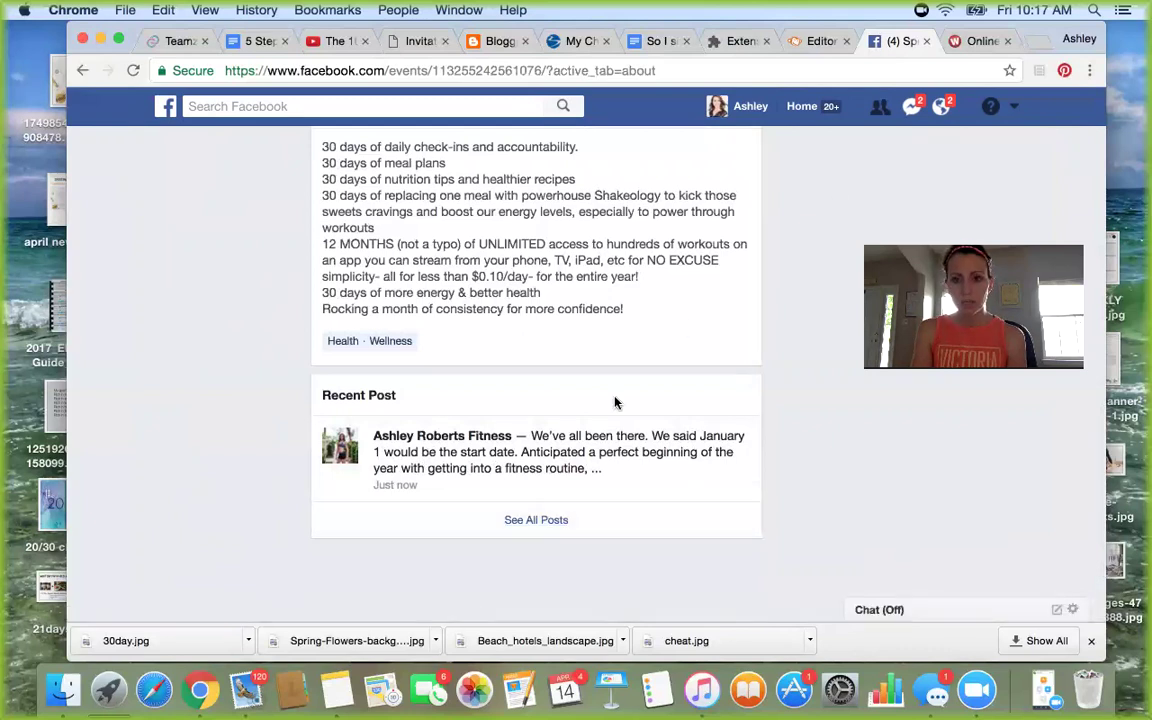
{"action": "scroll", "coordinate": [641, 359], "scroll_direction": "up", "scroll_amount": 15}
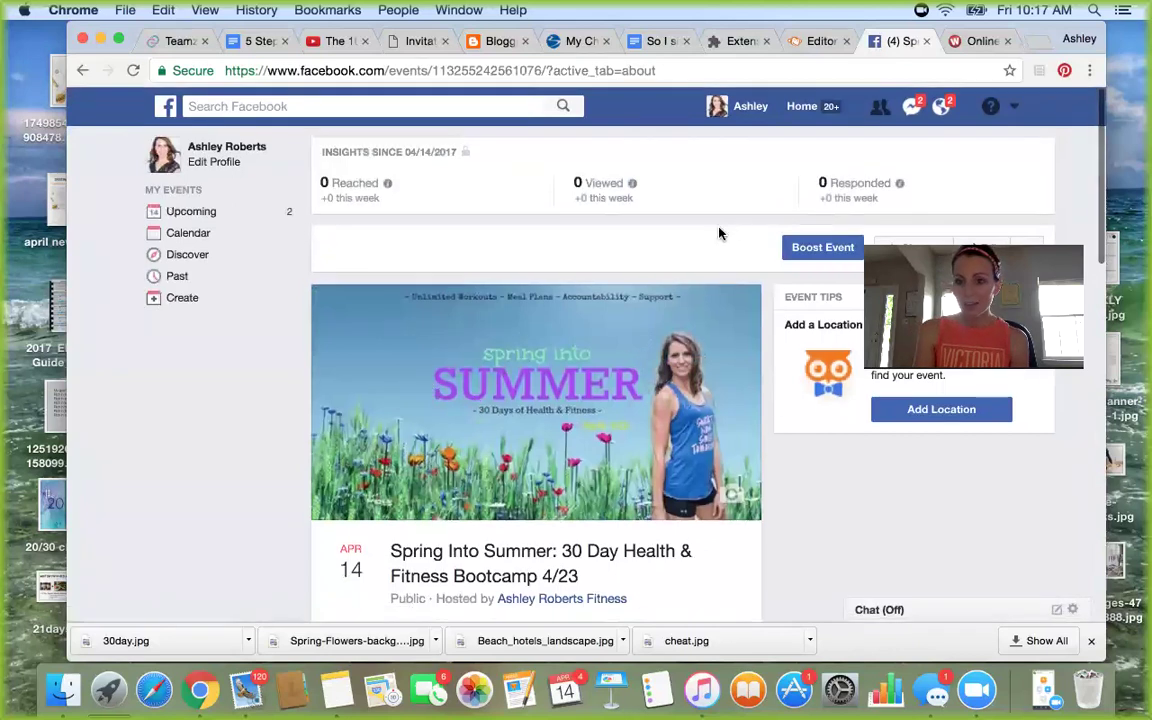
{"action": "scroll", "coordinate": [660, 336], "scroll_direction": "down", "scroll_amount": 3}
{"action": "scroll", "coordinate": [690, 295], "scroll_direction": "up", "scroll_amount": 3}
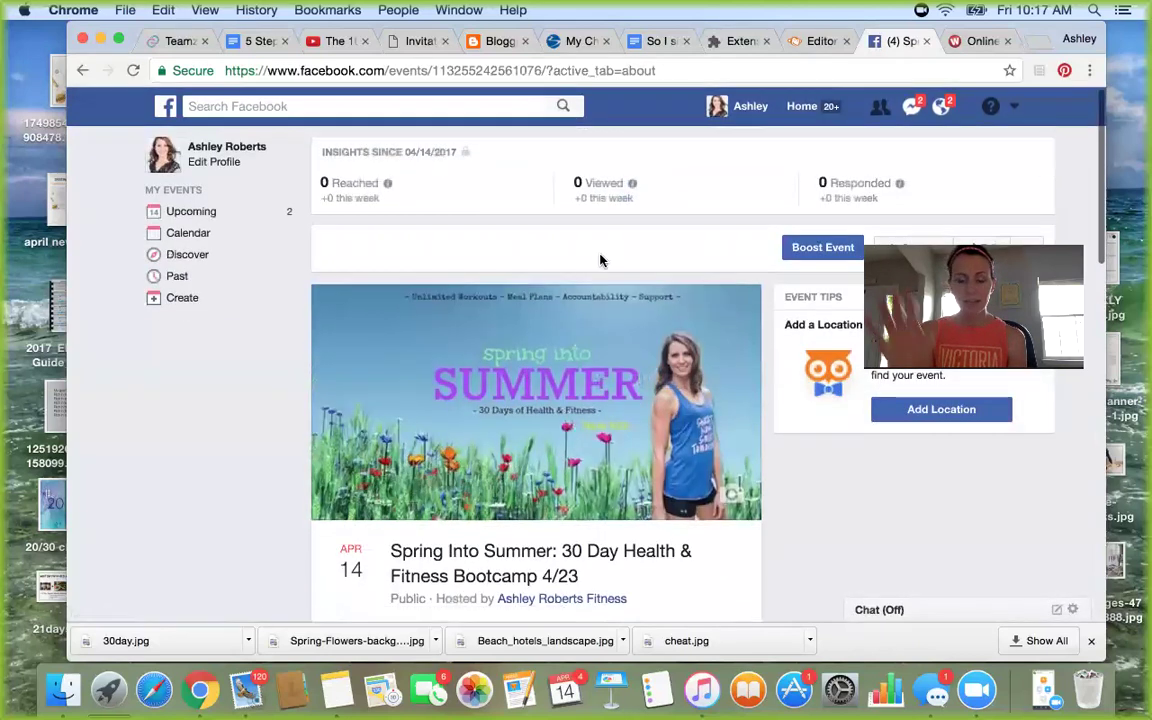